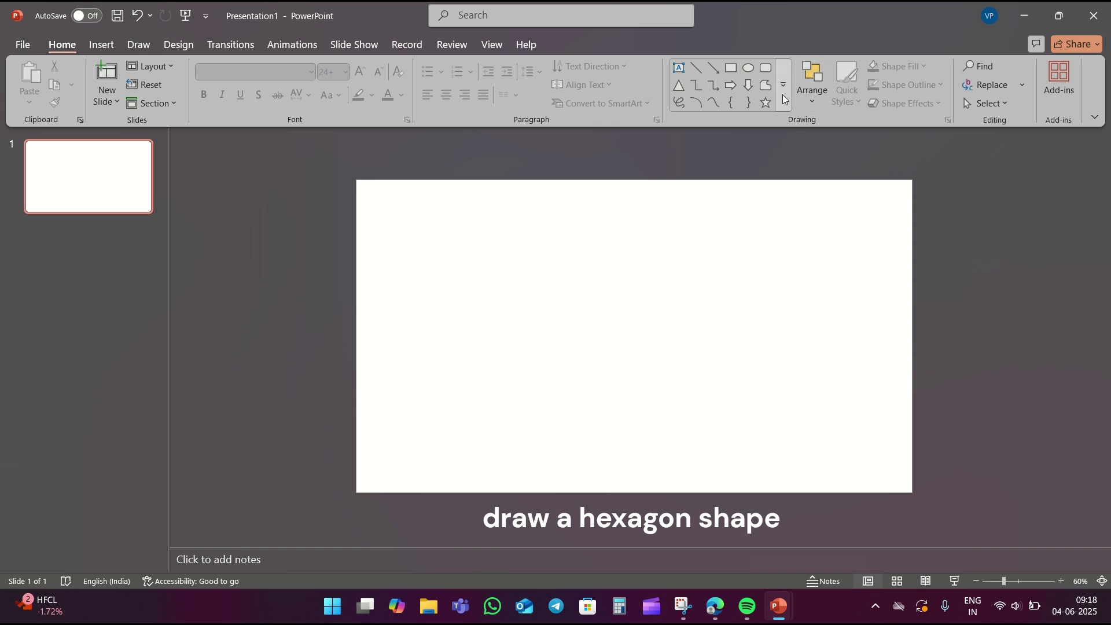
Step: Draw a hexagon sized 4.72 cm tall and 5.47 cm wide
left_click(782, 97)
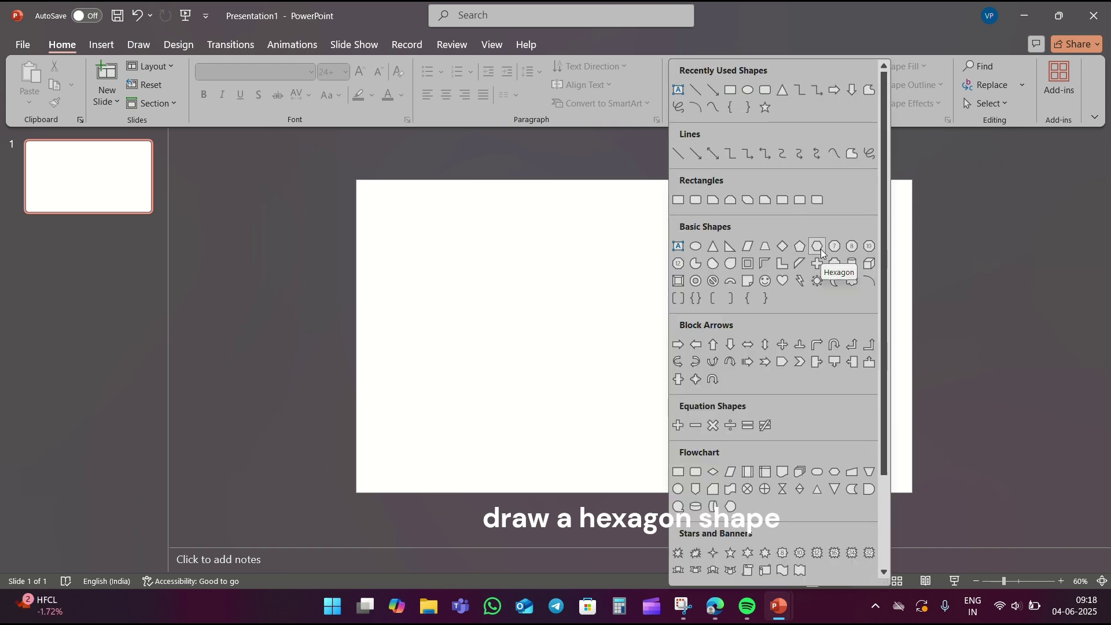
left_click(818, 247)
left_click_drag(549, 258, 697, 383)
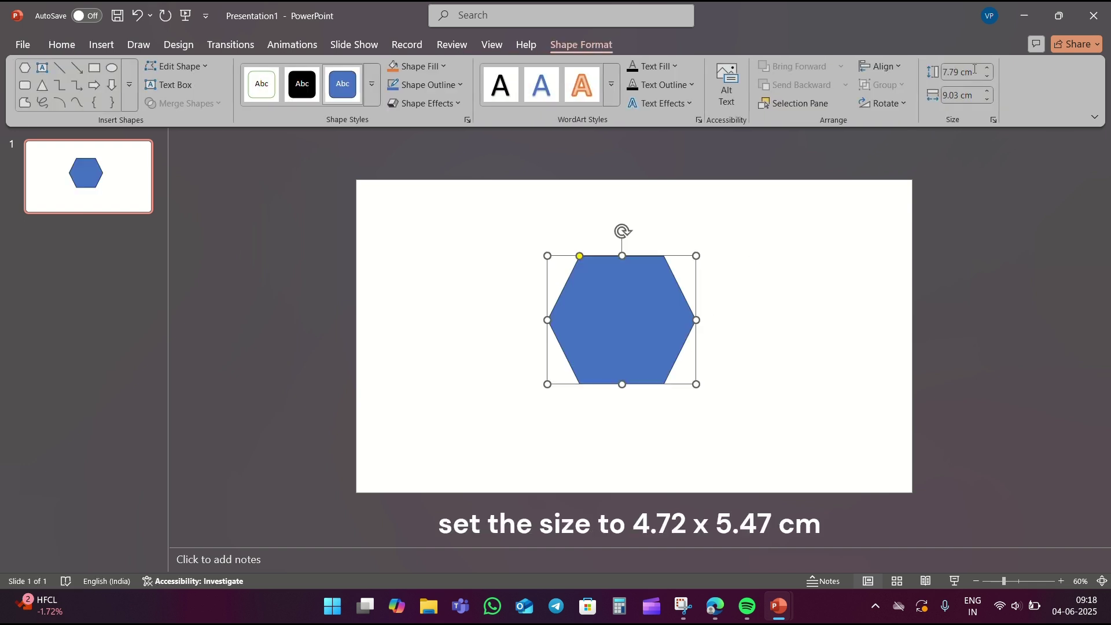
left_click(967, 74)
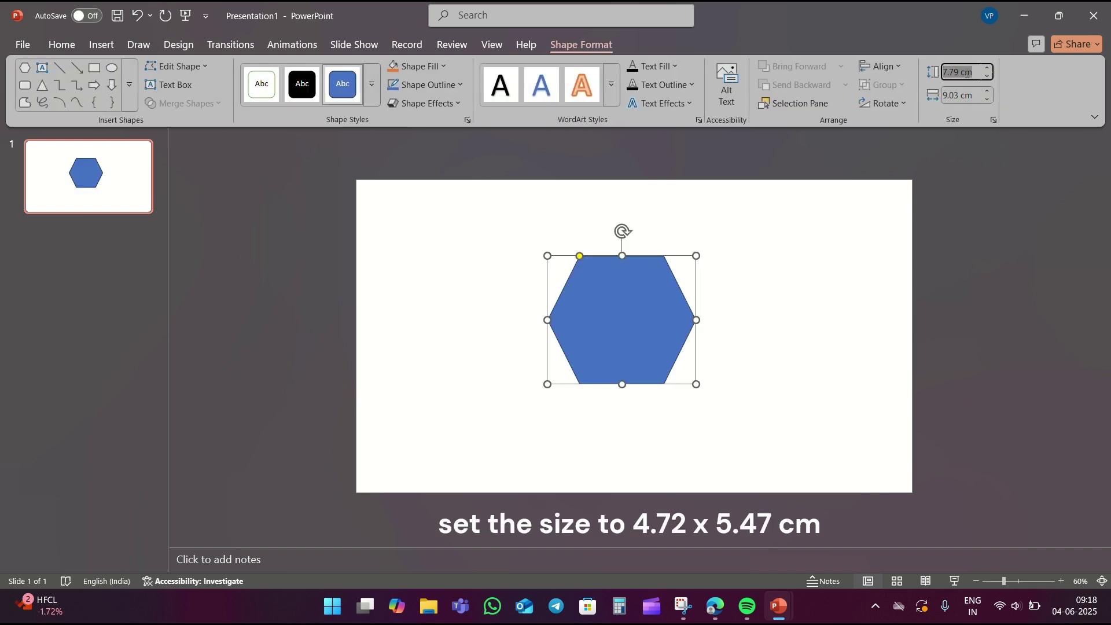
type("4.72")
left_click(959, 97)
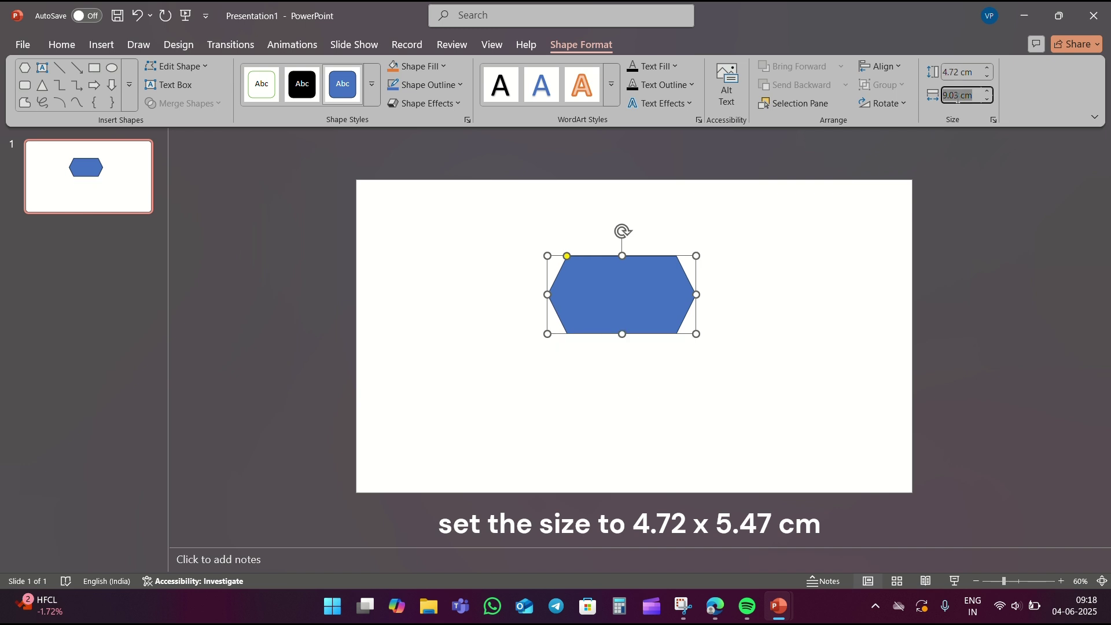
type("5.47")
left_click(787, 357)
Step: Remove the hexagon's outline
left_click(623, 301)
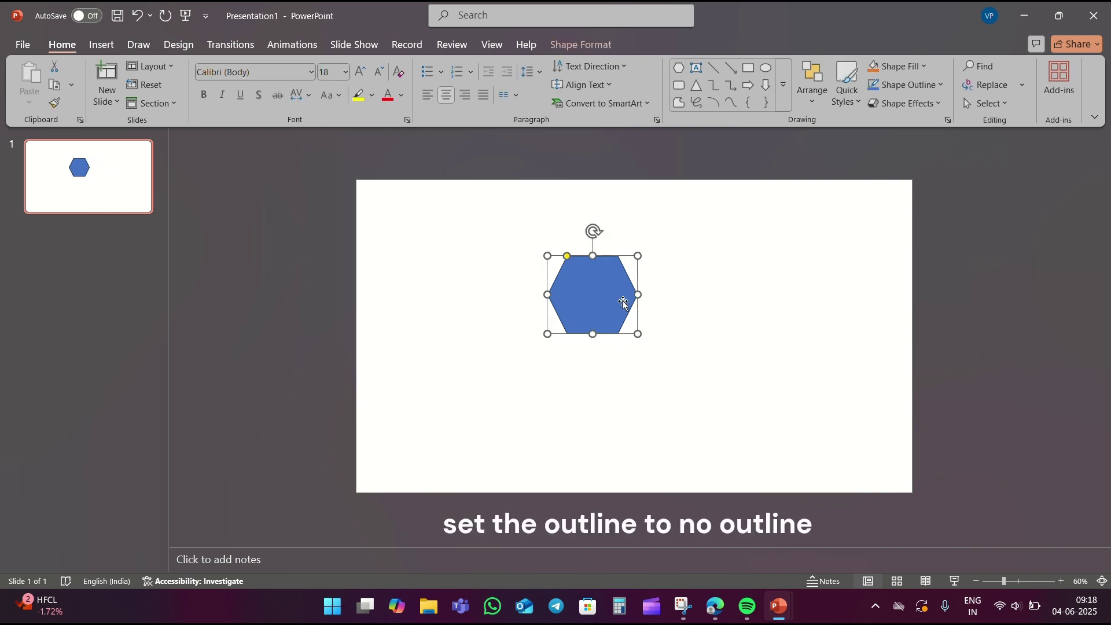
left_click(921, 85)
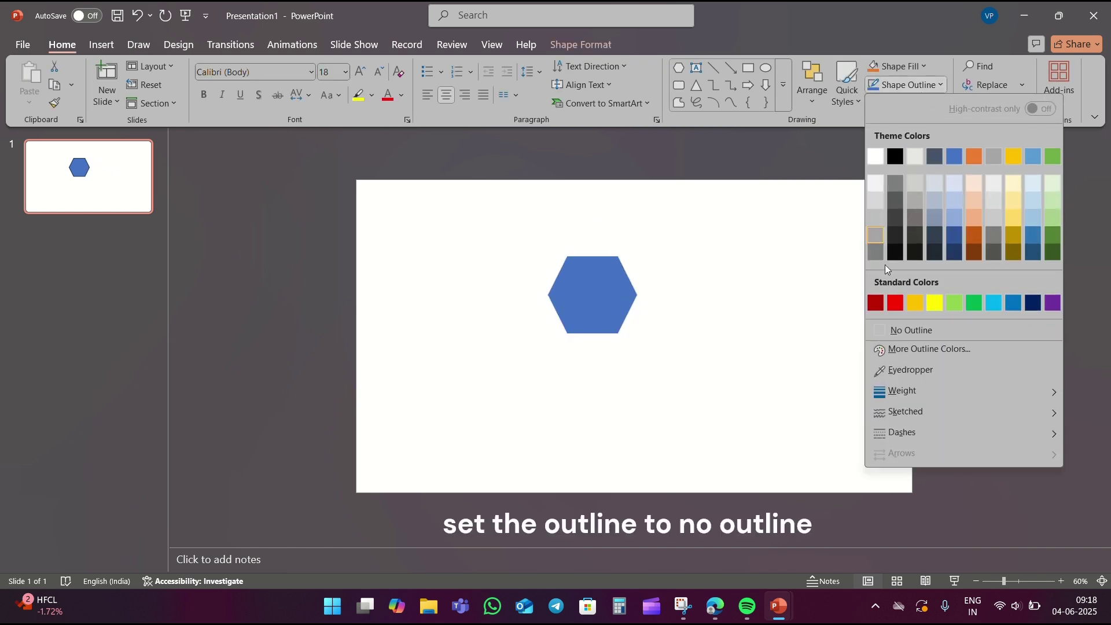
left_click(912, 330)
Step: Draw a circle sized 3.99 x 3.99 cm beside the hexagon
left_click(778, 271)
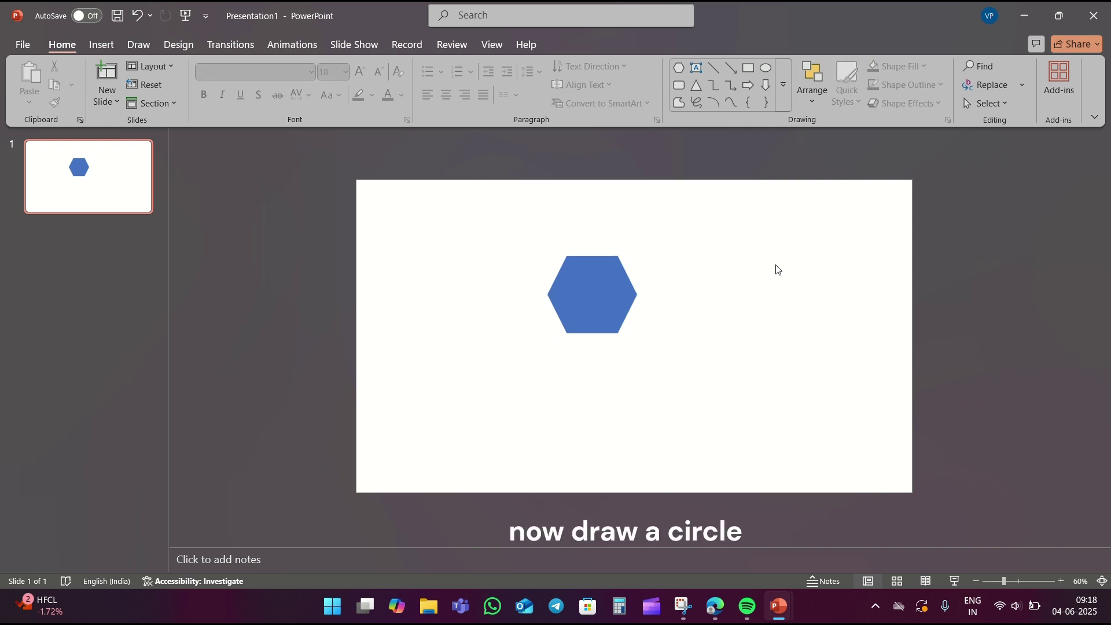
left_click(766, 68)
left_click_drag(759, 314, 784, 353)
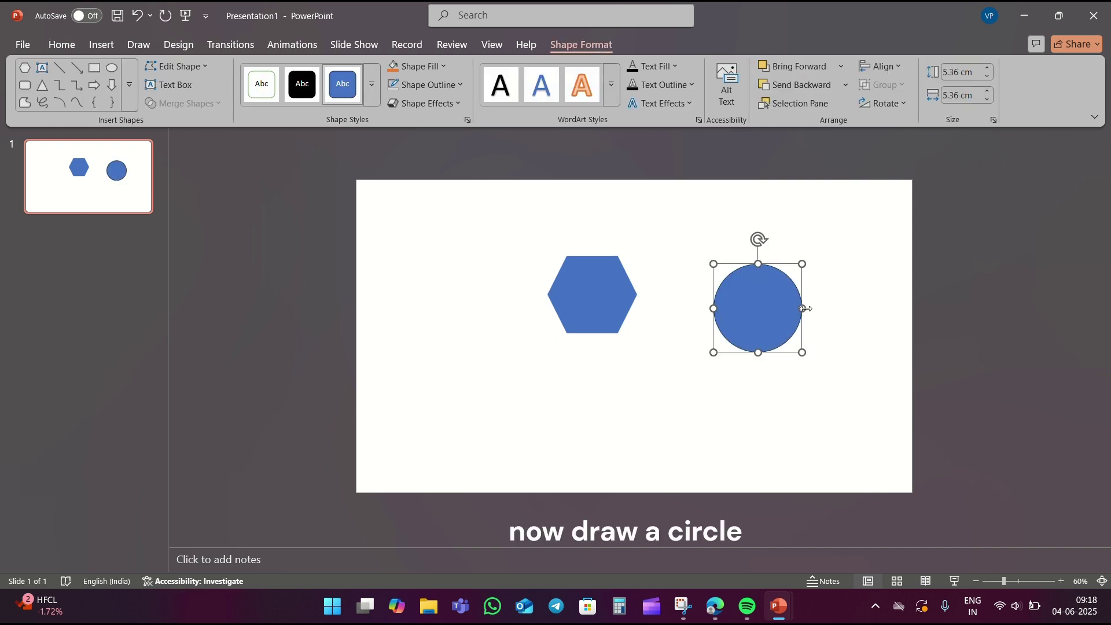
left_click(952, 66)
type("3.99")
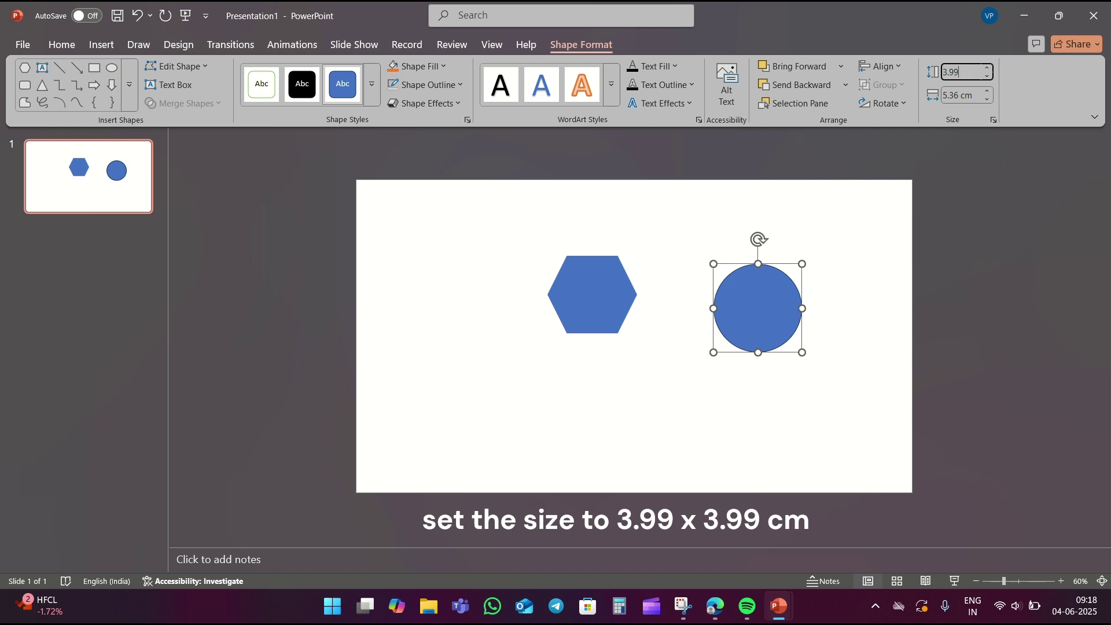
left_click(973, 94)
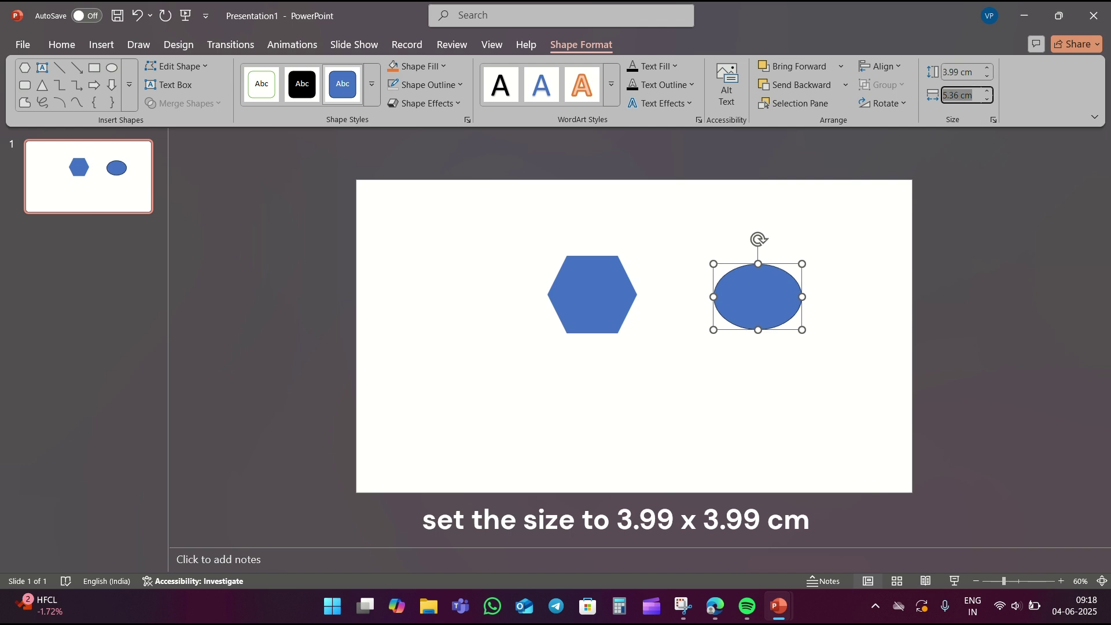
type("3.99")
left_click(689, 235)
Step: Align the circle and hexagon on their middles and centres
left_click(616, 311)
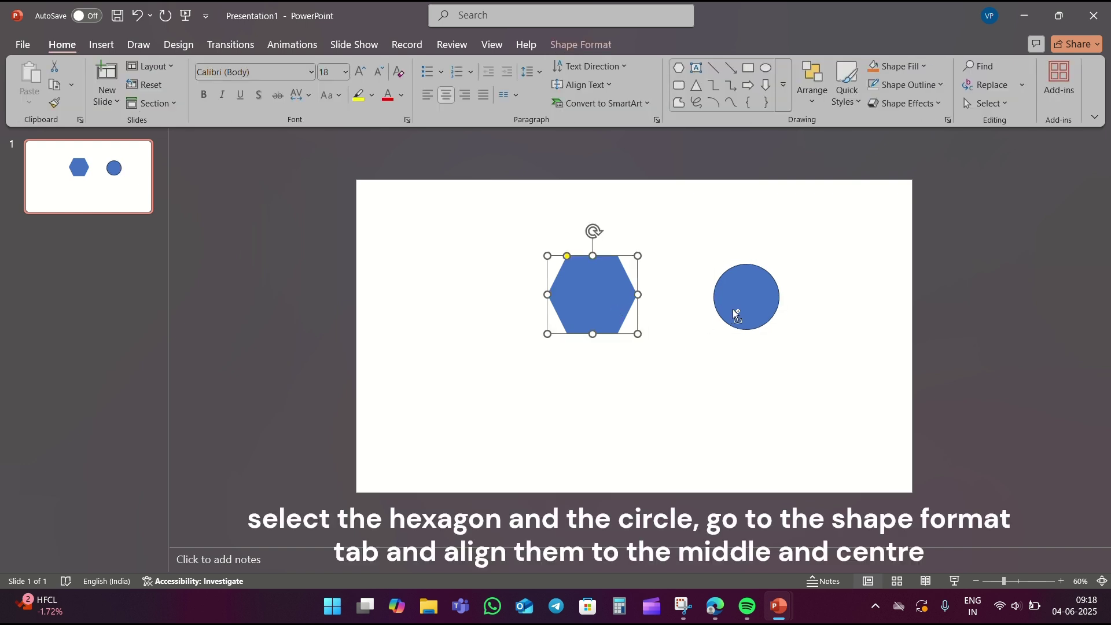
left_click(734, 313, "shift")
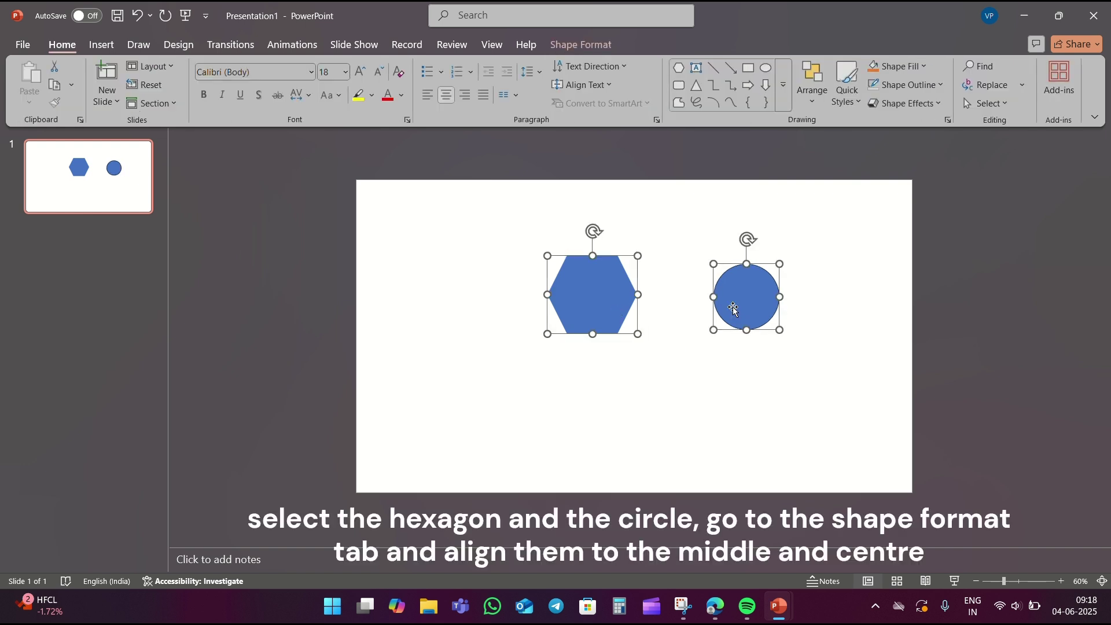
left_click(568, 50)
left_click(879, 65)
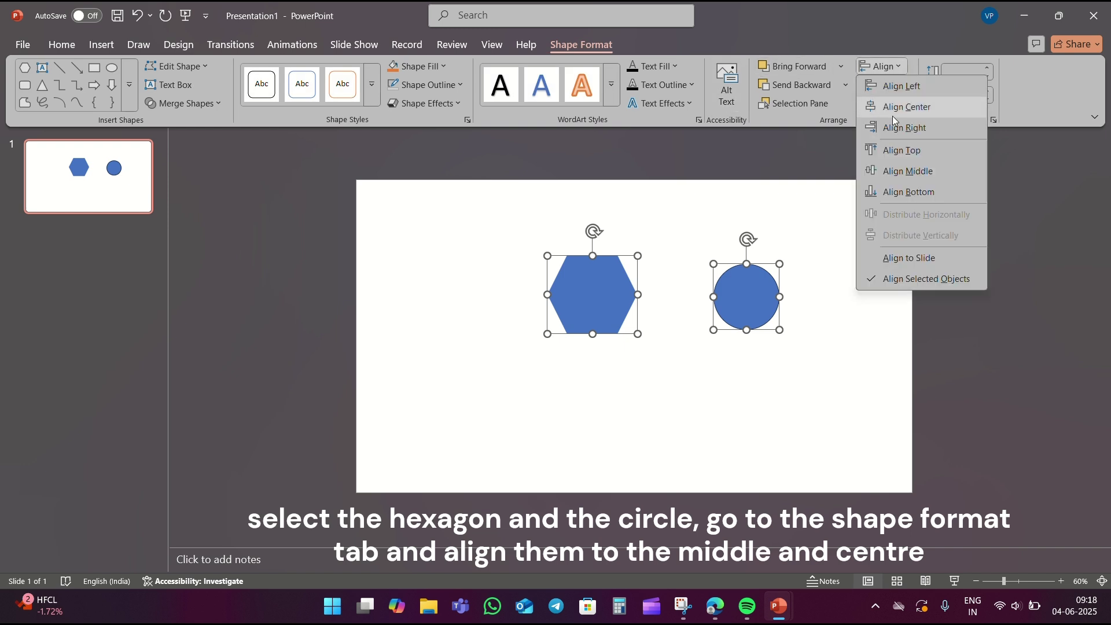
left_click(898, 169)
left_click(893, 72)
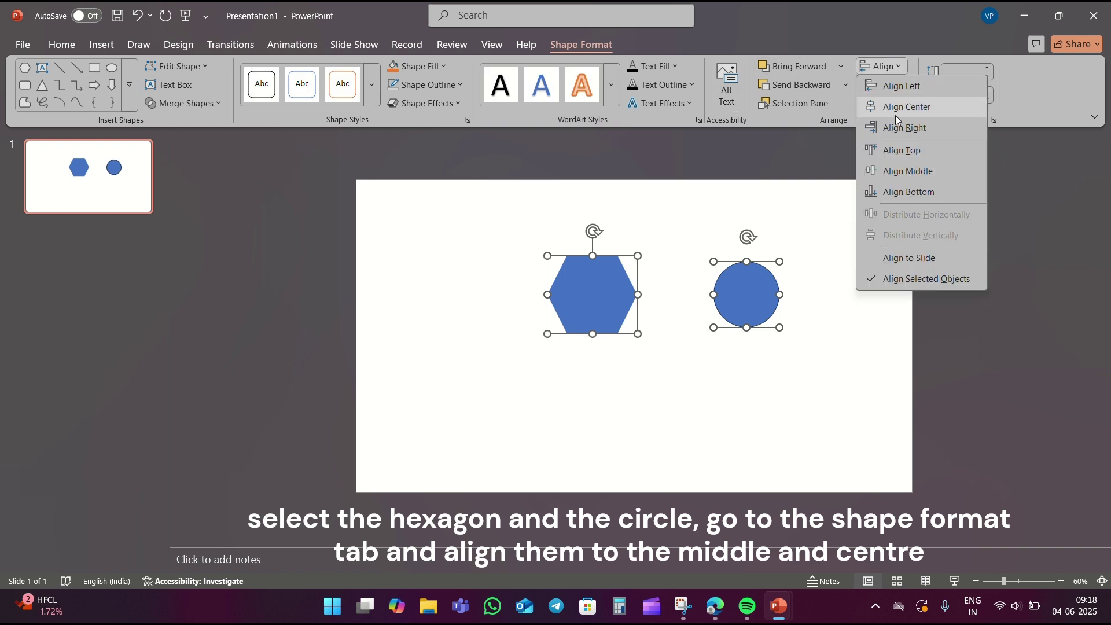
left_click(895, 109)
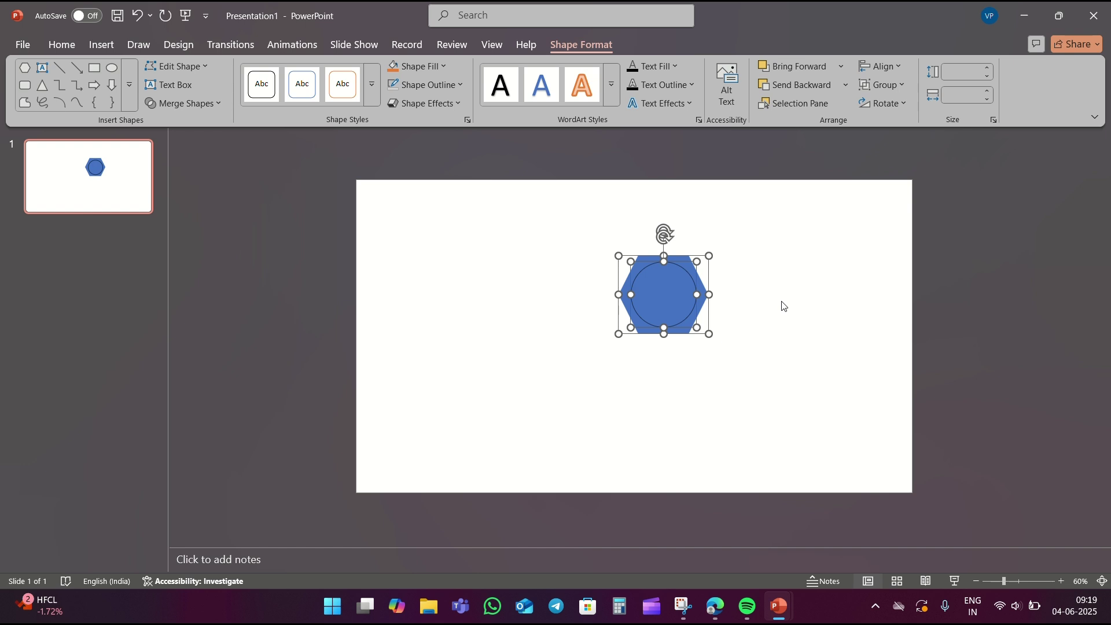
left_click(785, 307)
Step: Remove the circle's outline and give it a gradient fill, deleting the 74% stop
right_click(684, 302)
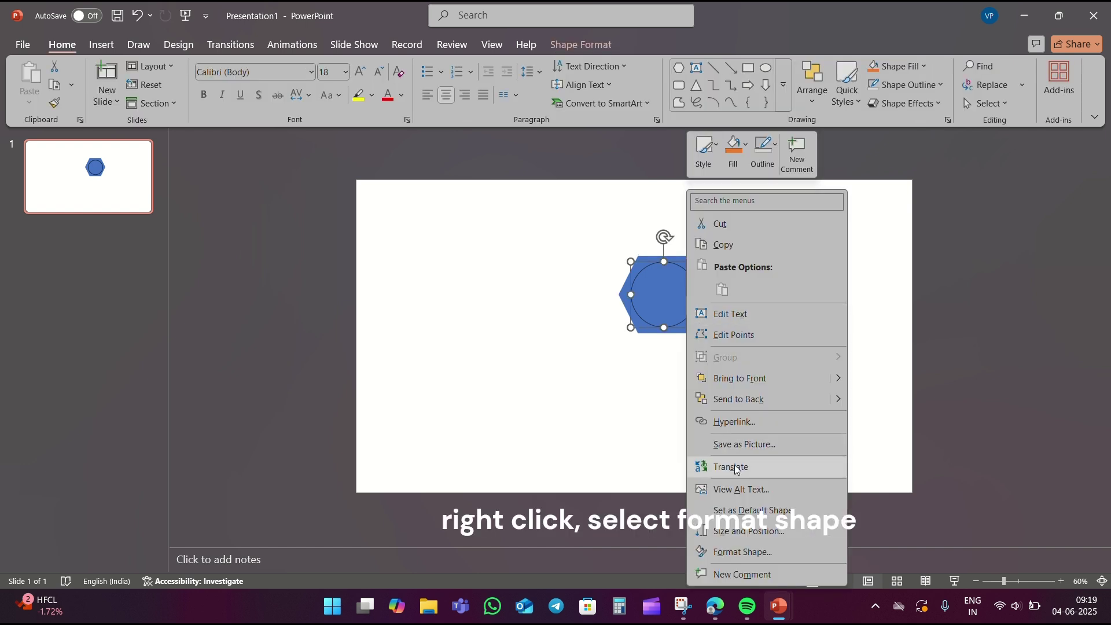
left_click(744, 552)
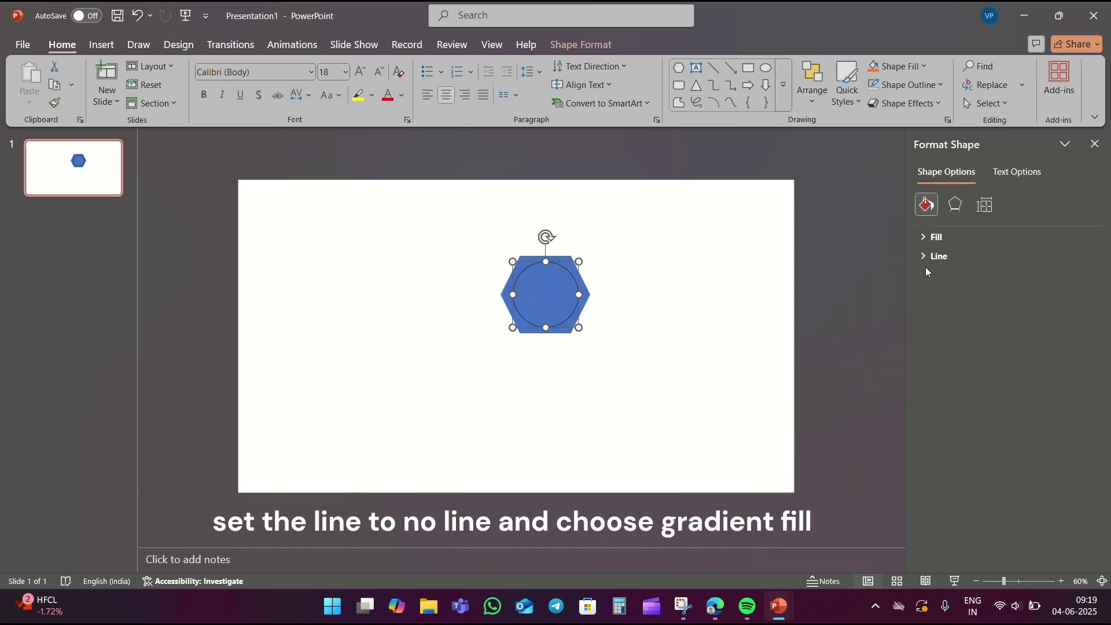
left_click(933, 257)
left_click(949, 278)
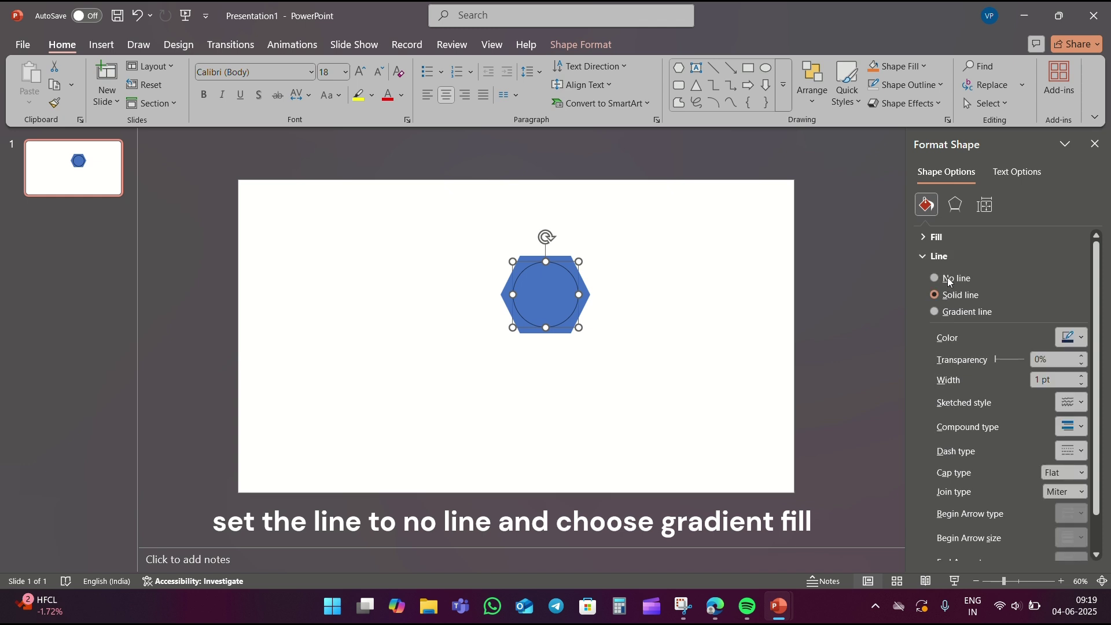
left_click(944, 238)
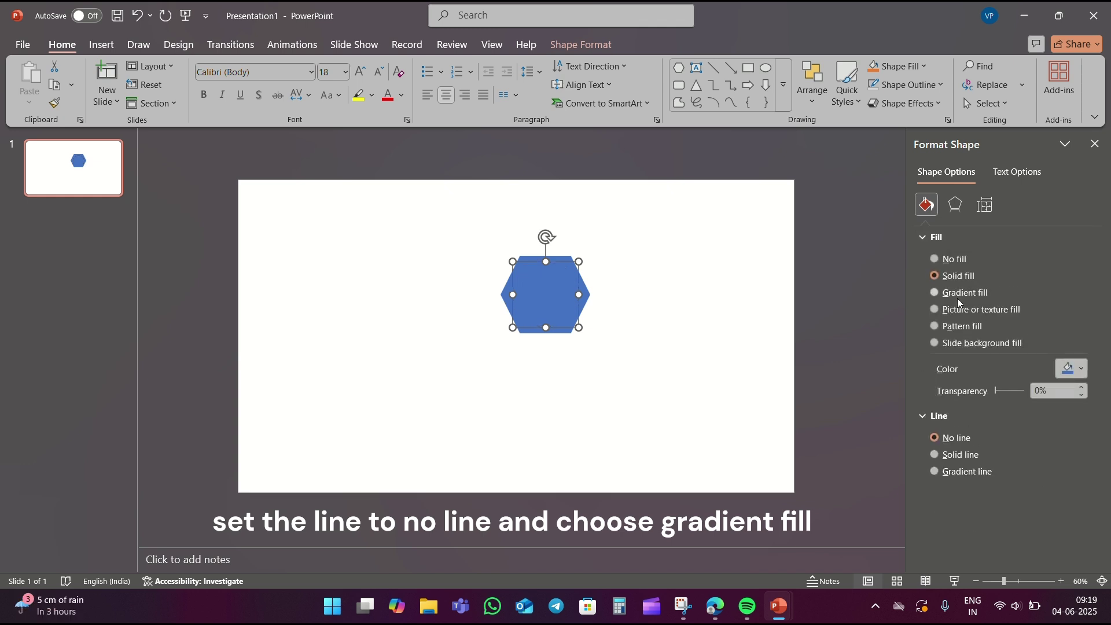
left_click(959, 298)
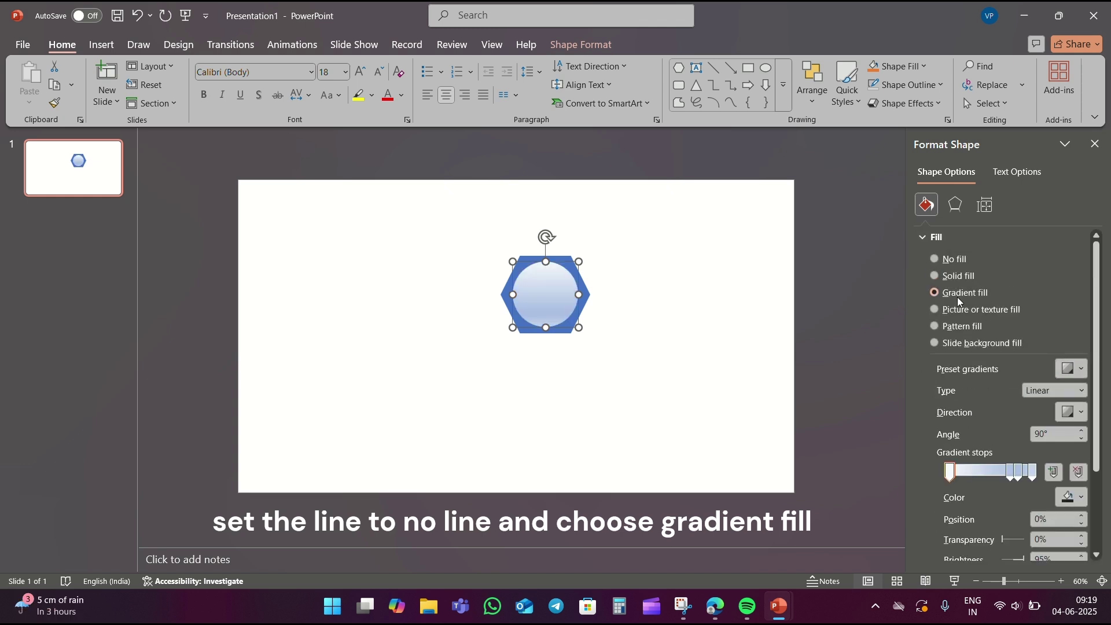
left_click(1019, 471)
left_click(1013, 473)
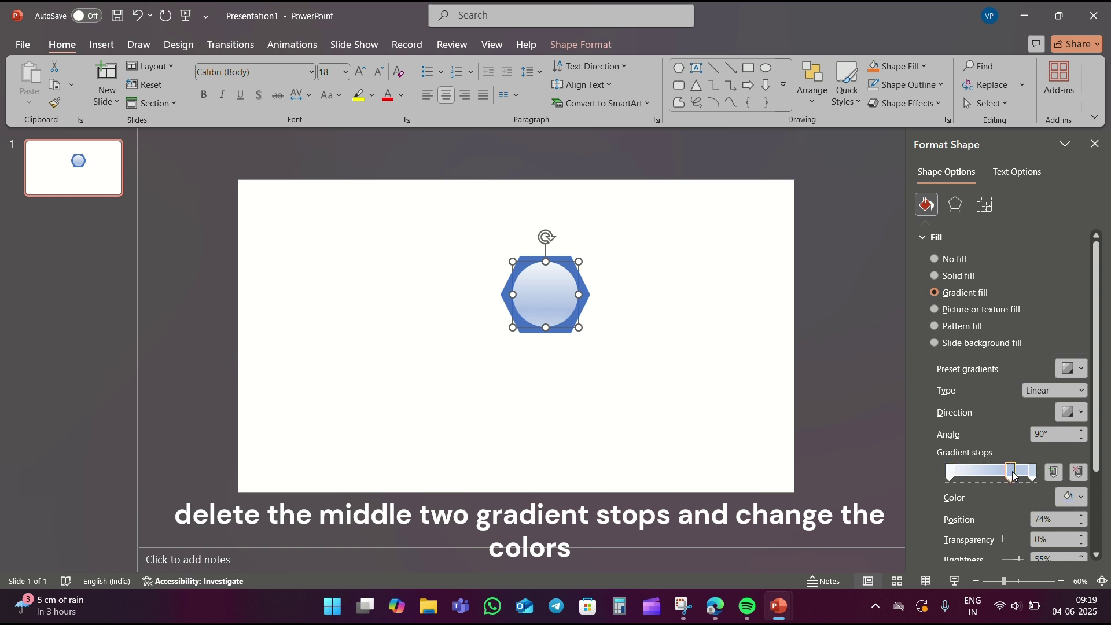
key("Delete")
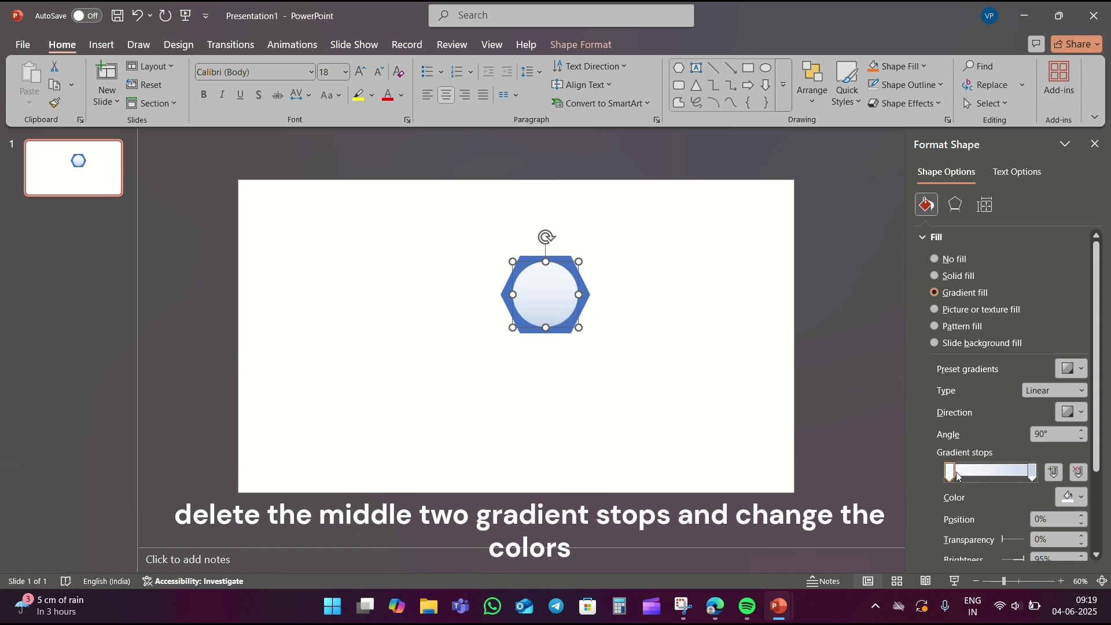
Step: Colour the gradient stops white and grey and angle the gradient diagonally at 315°
left_click(949, 472)
left_click(1073, 497)
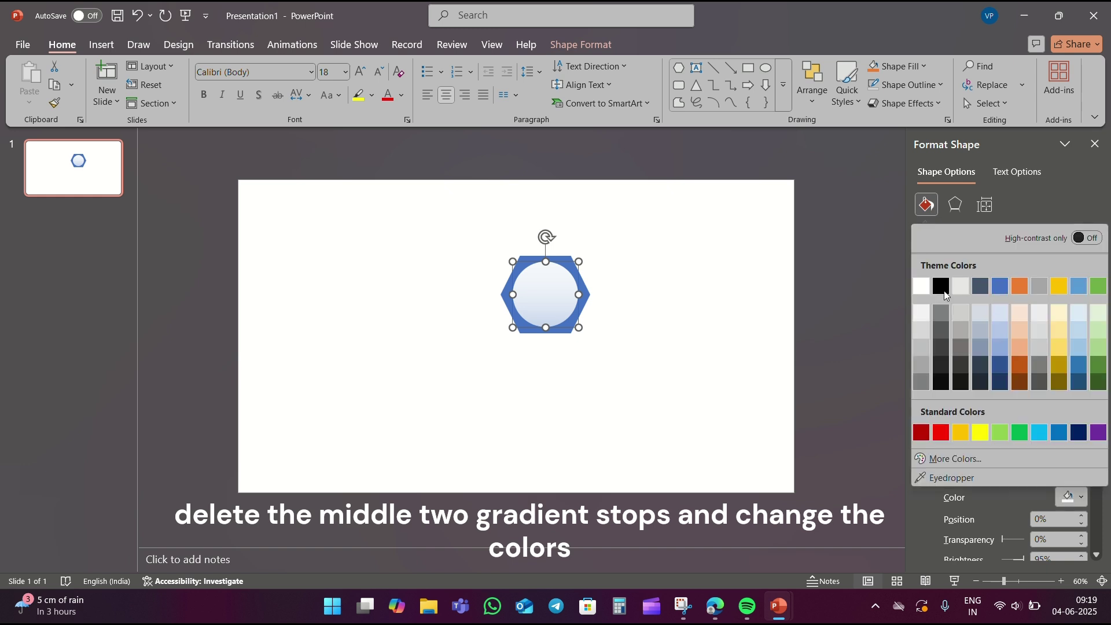
left_click(926, 288)
left_click(1033, 472)
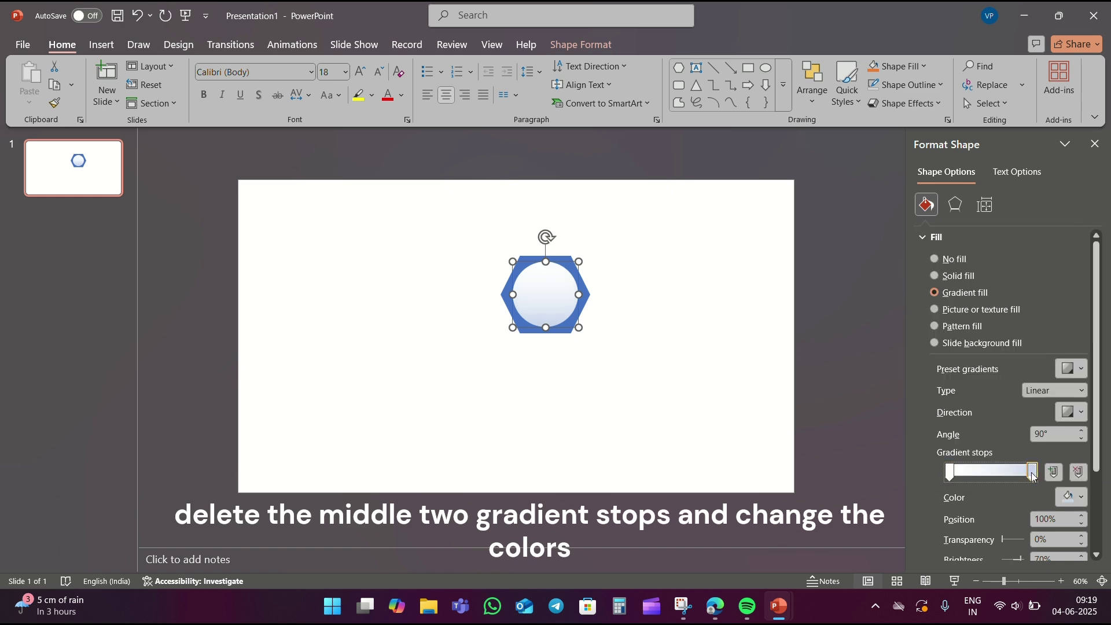
left_click(1070, 498)
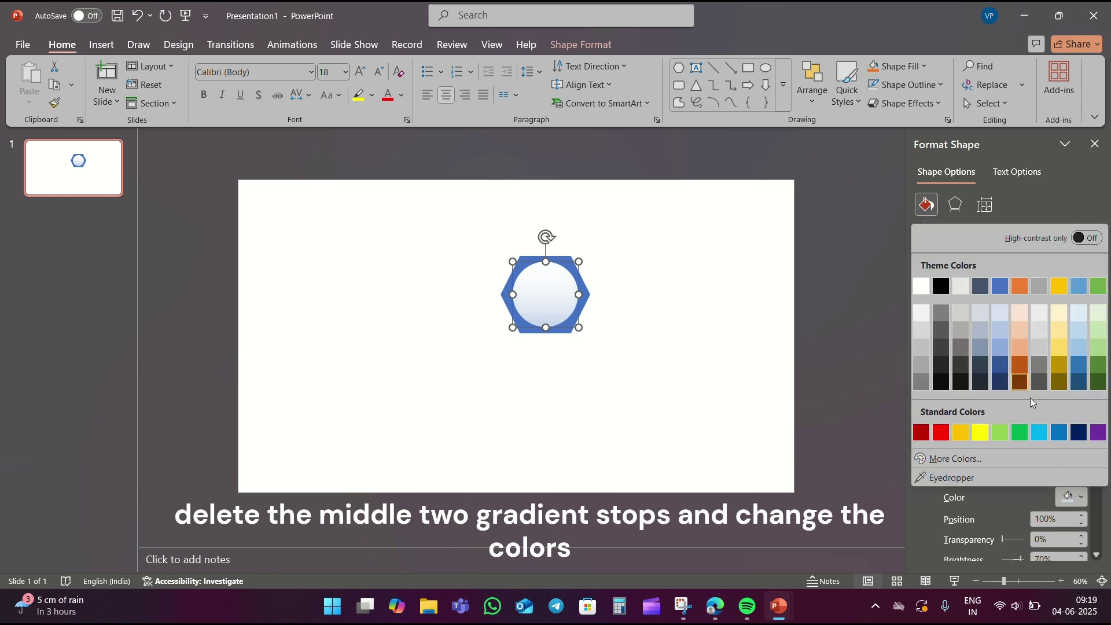
left_click(963, 330)
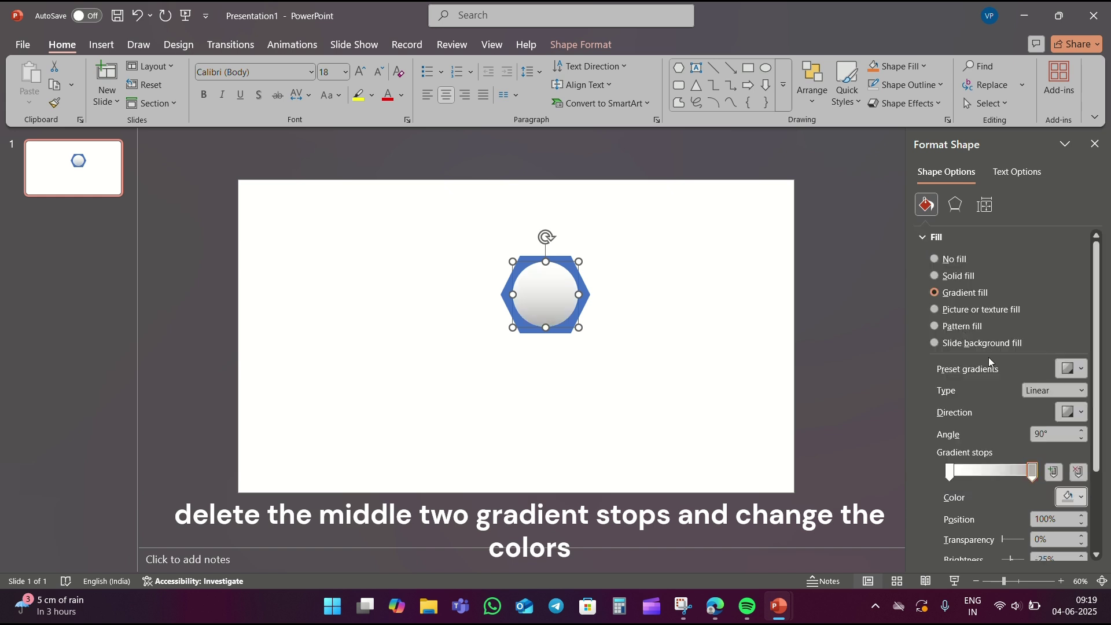
left_click(1069, 413)
left_click(950, 470)
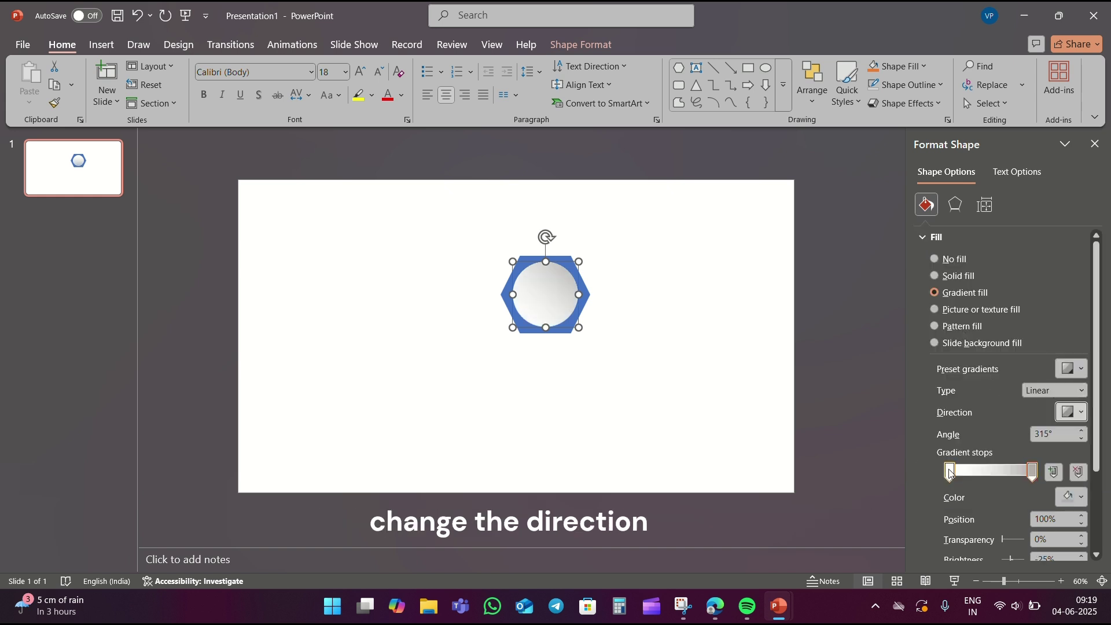
left_click(609, 259)
Step: Change the hexagon's fill to white
left_click(583, 291)
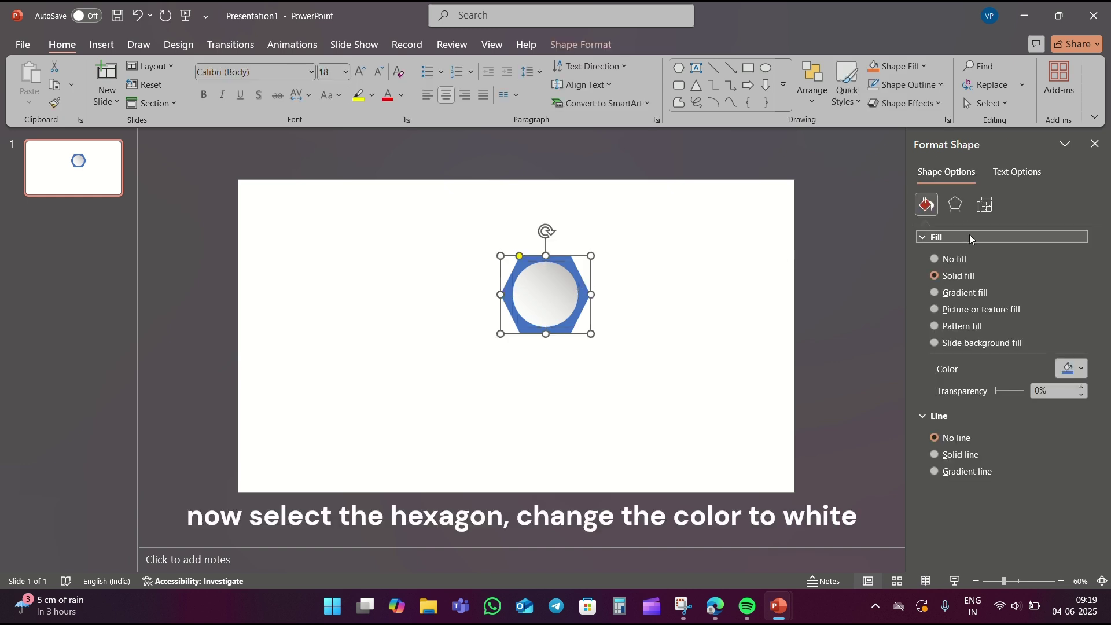
left_click(1059, 371)
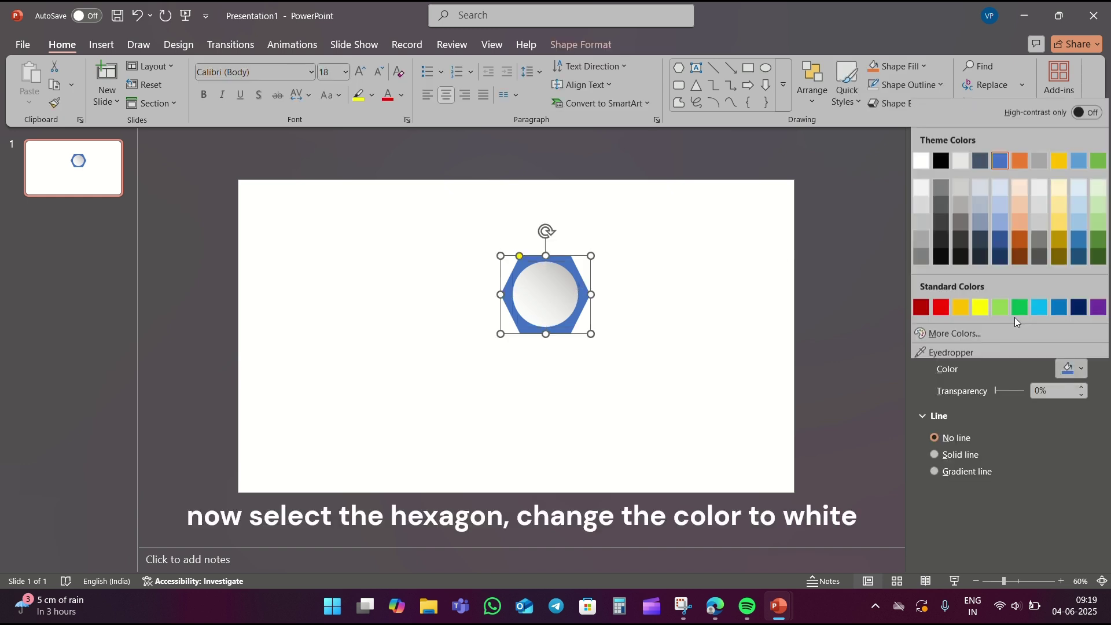
left_click(925, 162)
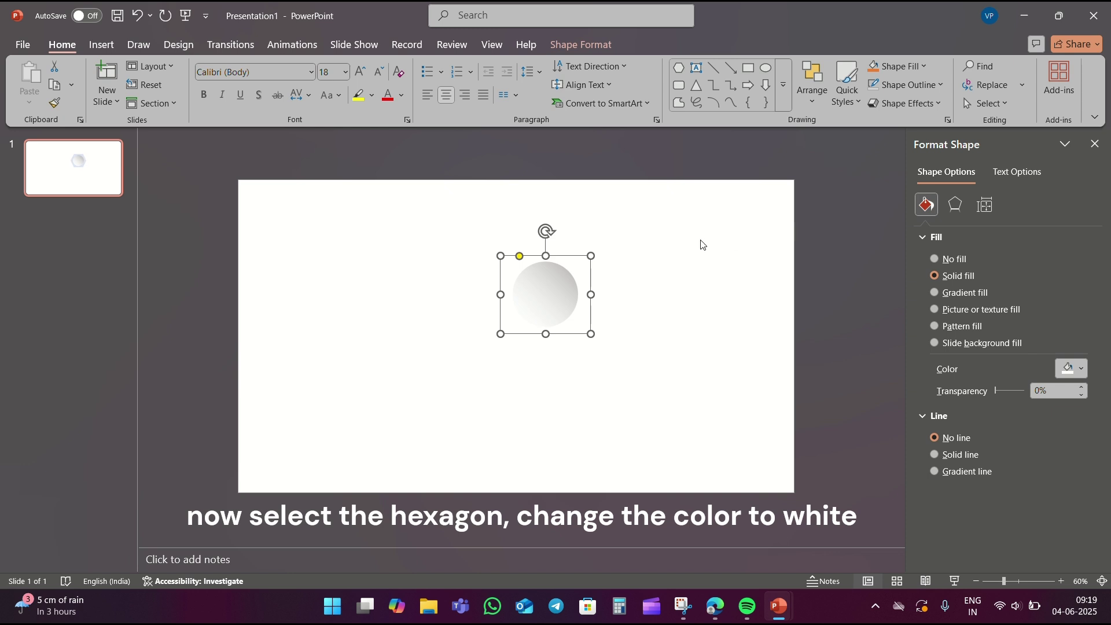
Step: Give the hexagon a top bevel 5 pt wide and 10 pt high
left_click(956, 206)
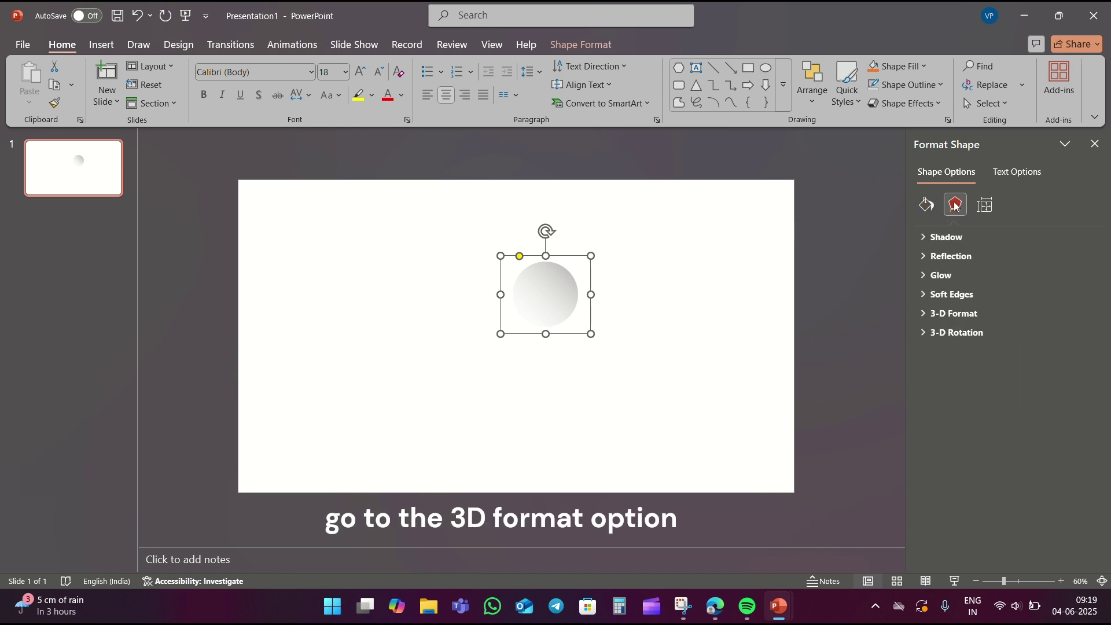
left_click(957, 313)
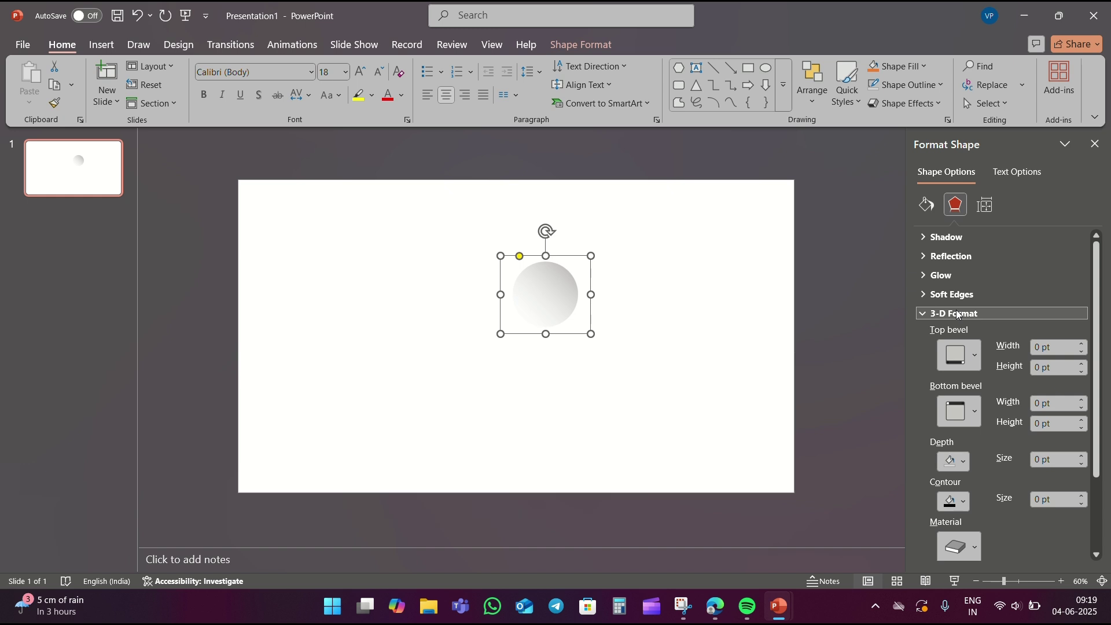
left_click(1061, 346)
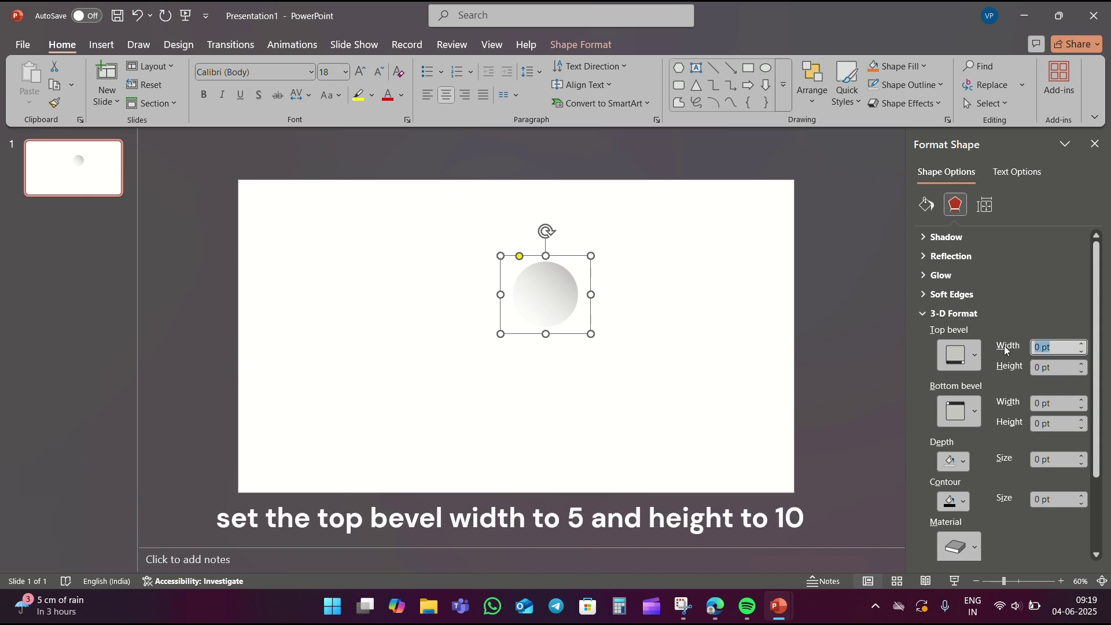
type("5")
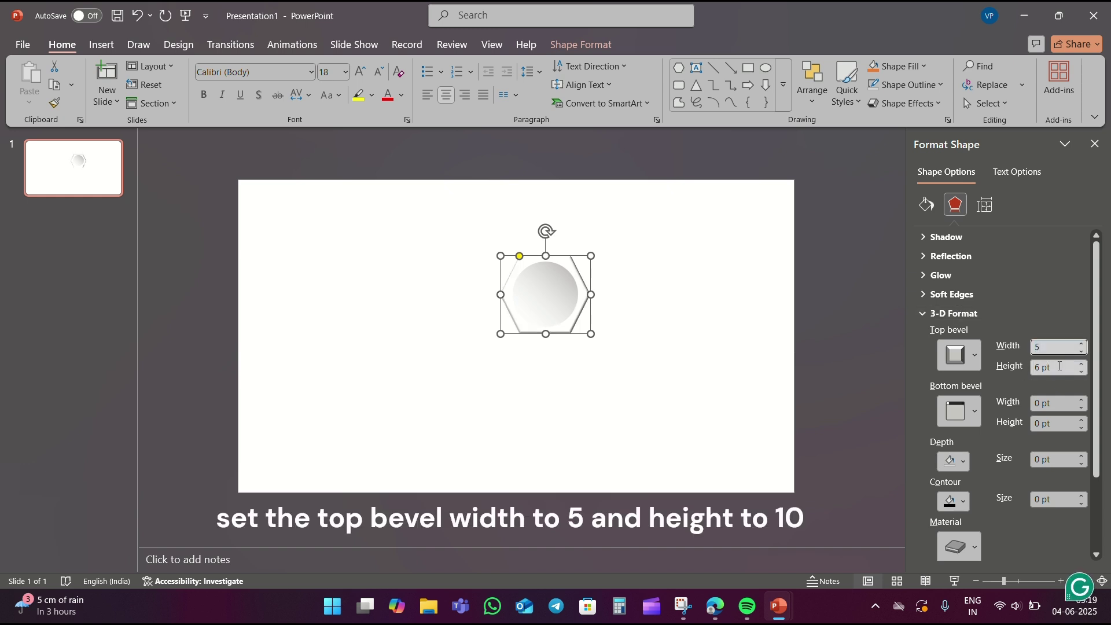
left_click(1023, 367)
type("10")
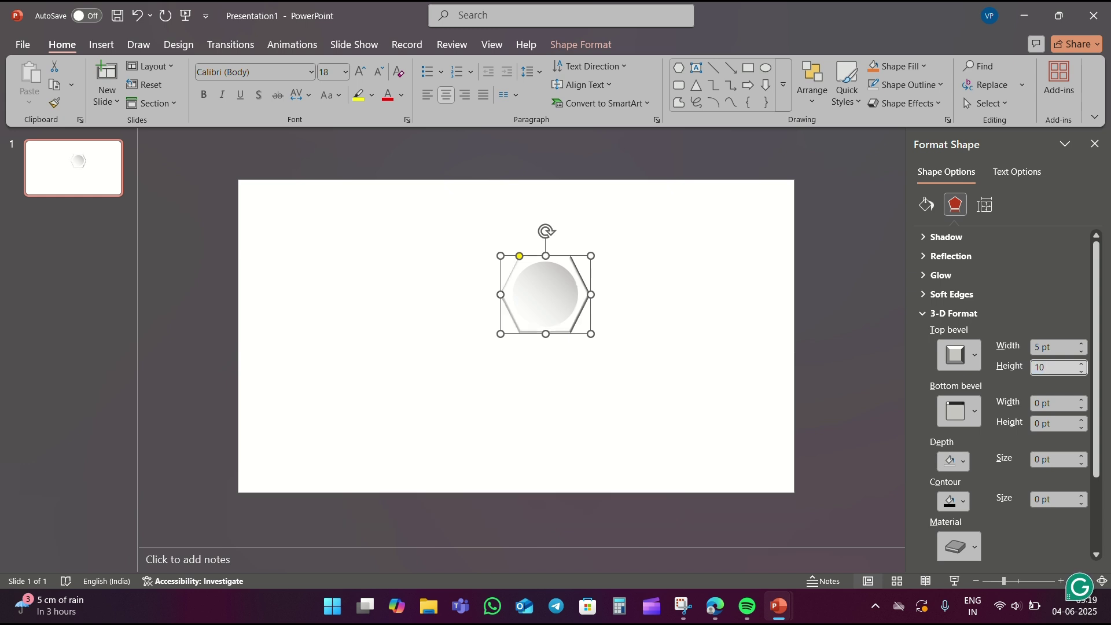
scroll(991, 390, "down", 2)
scroll(991, 391, "down", 1)
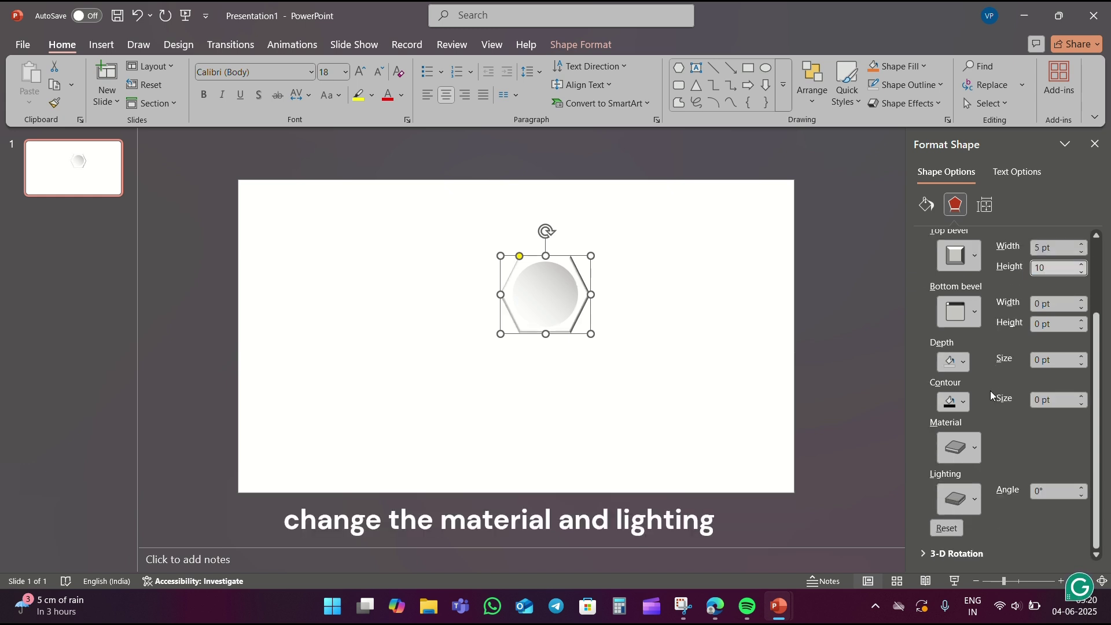
Step: Apply a new material and a neutral lighting preset to the hexagon
left_click(958, 451)
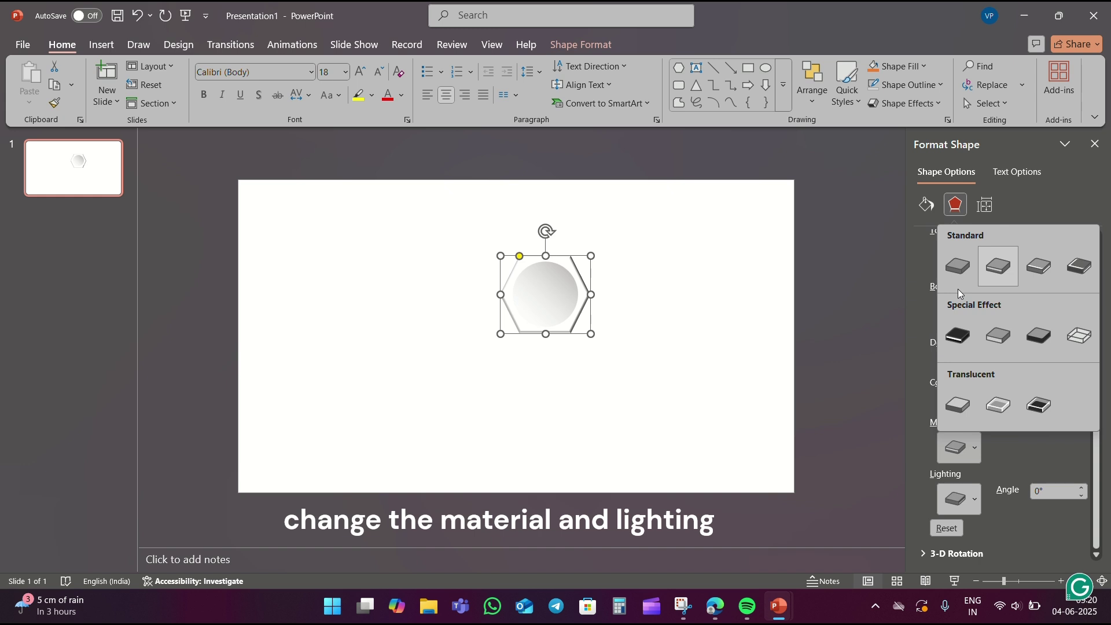
left_click(957, 267)
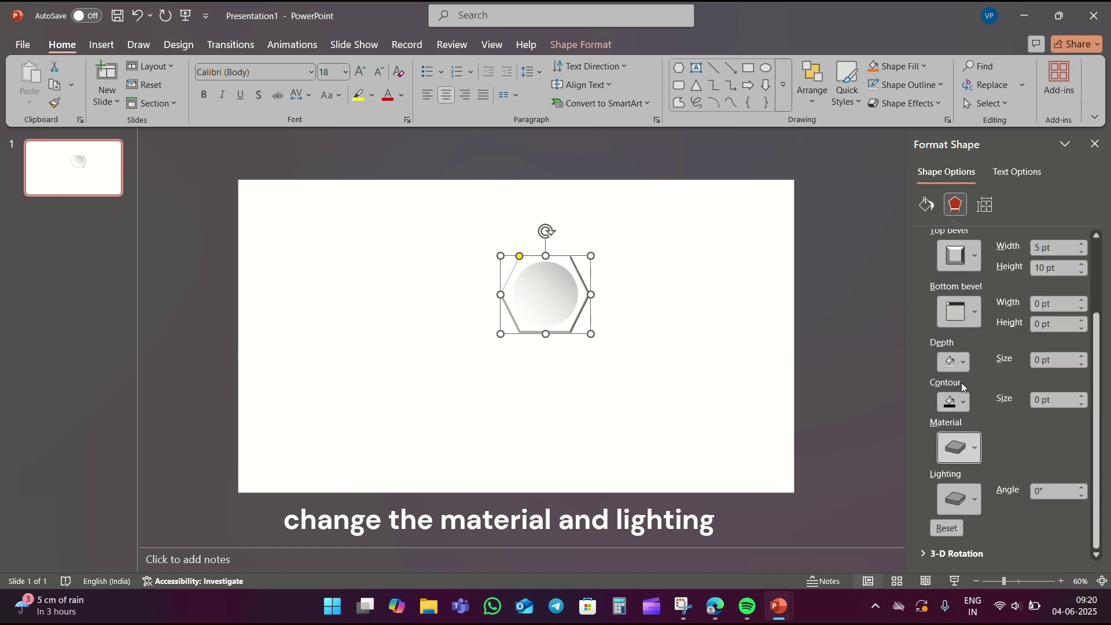
left_click(969, 512)
left_click(1046, 220)
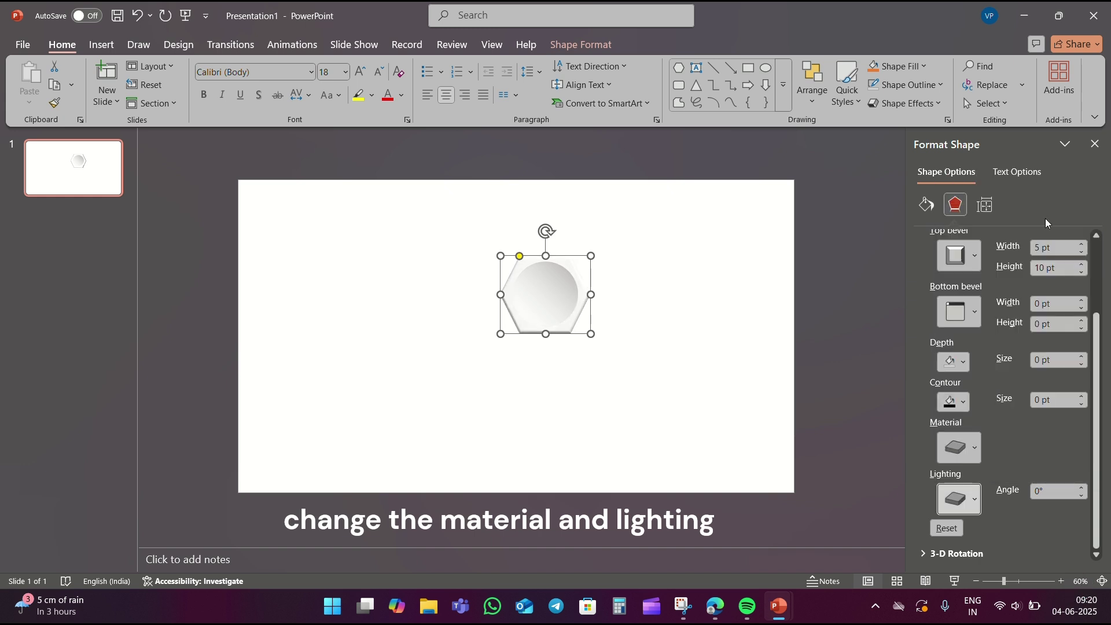
left_click(545, 292)
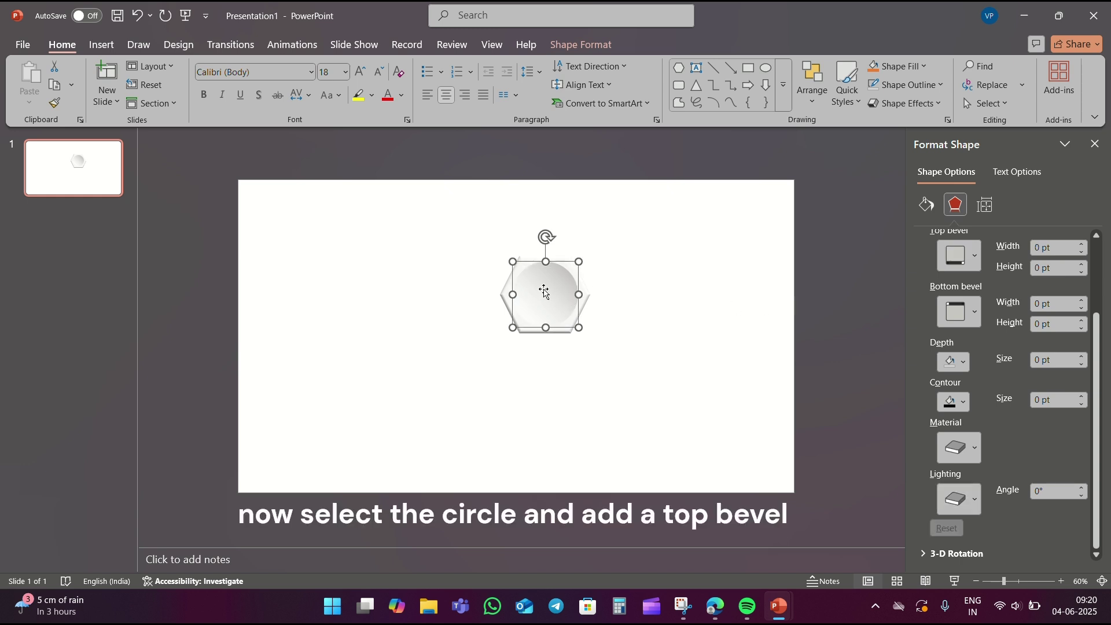
Step: Give the circle a top bevel 2 pt wide and 0 pt high
left_click(970, 267)
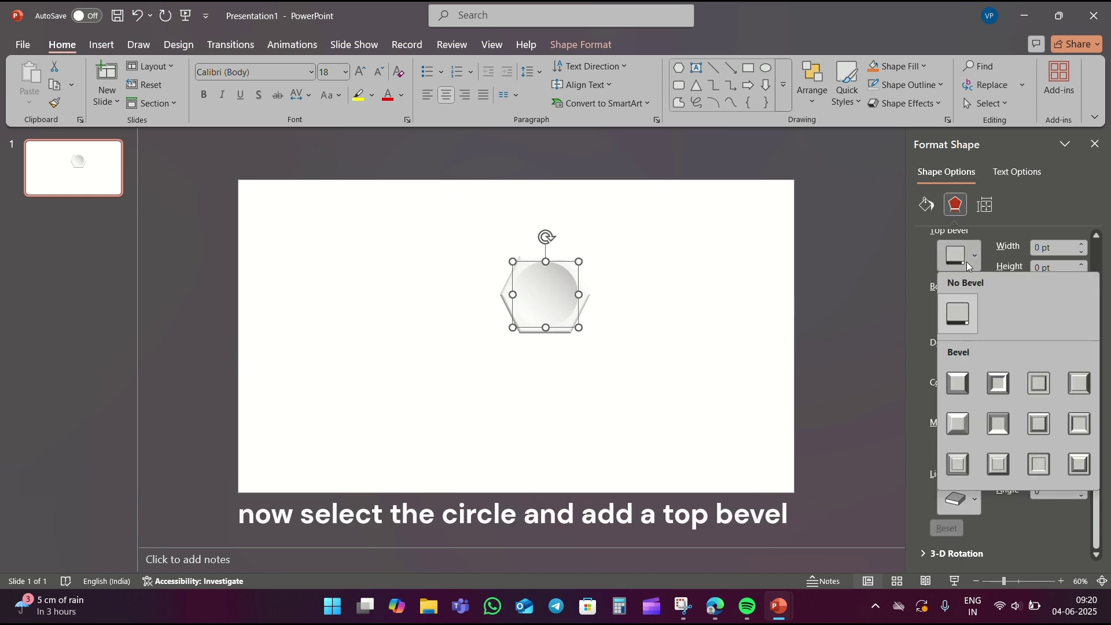
left_click(998, 422)
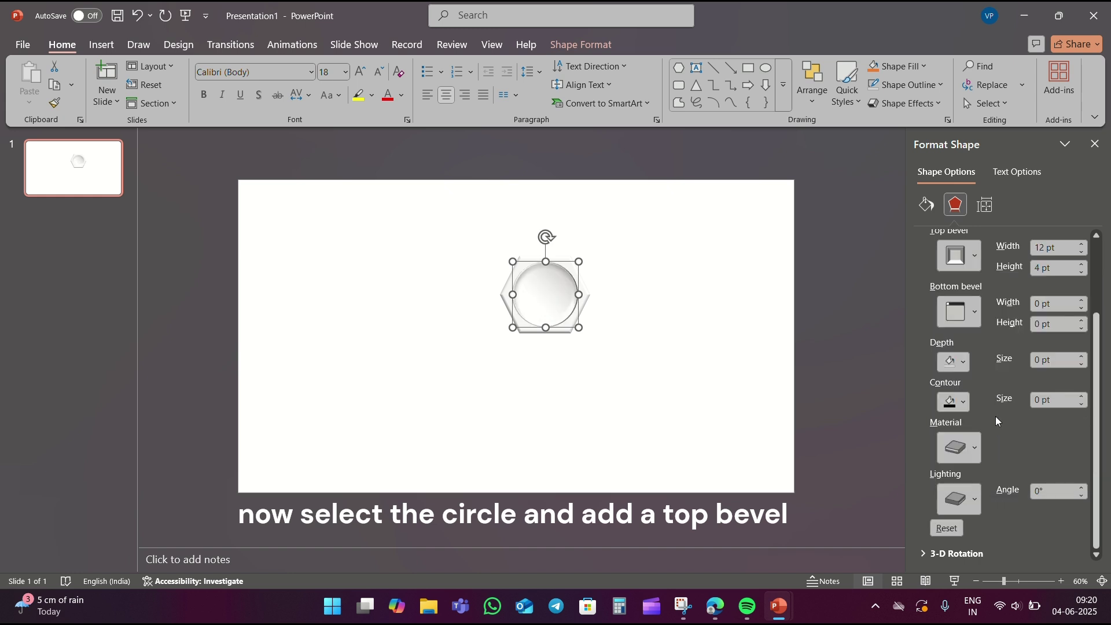
double_click(1057, 247)
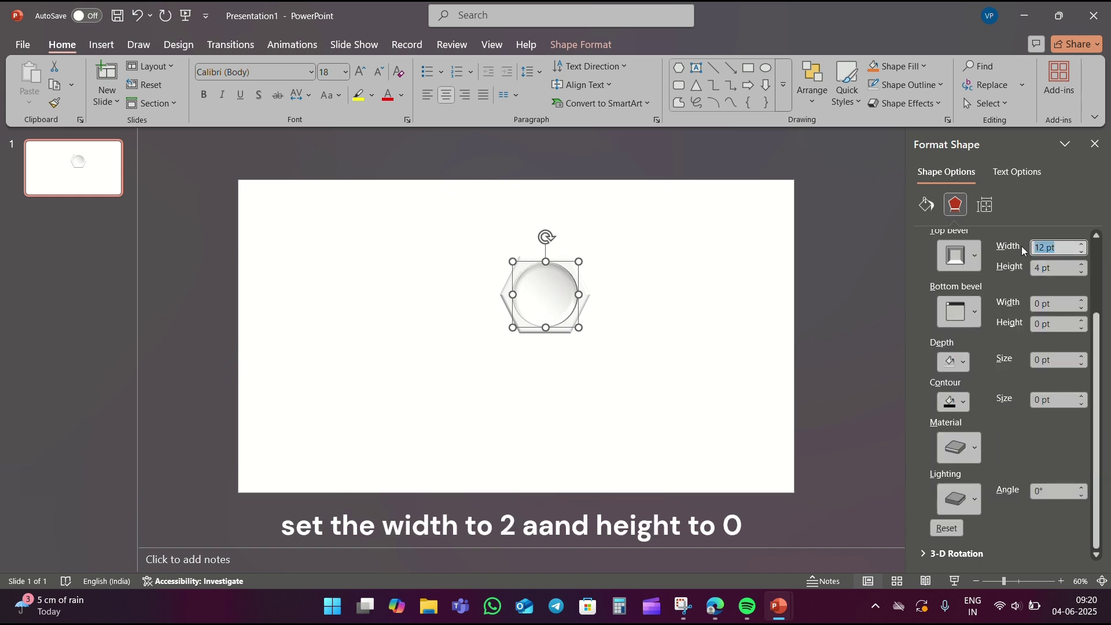
type("2")
key("Tab")
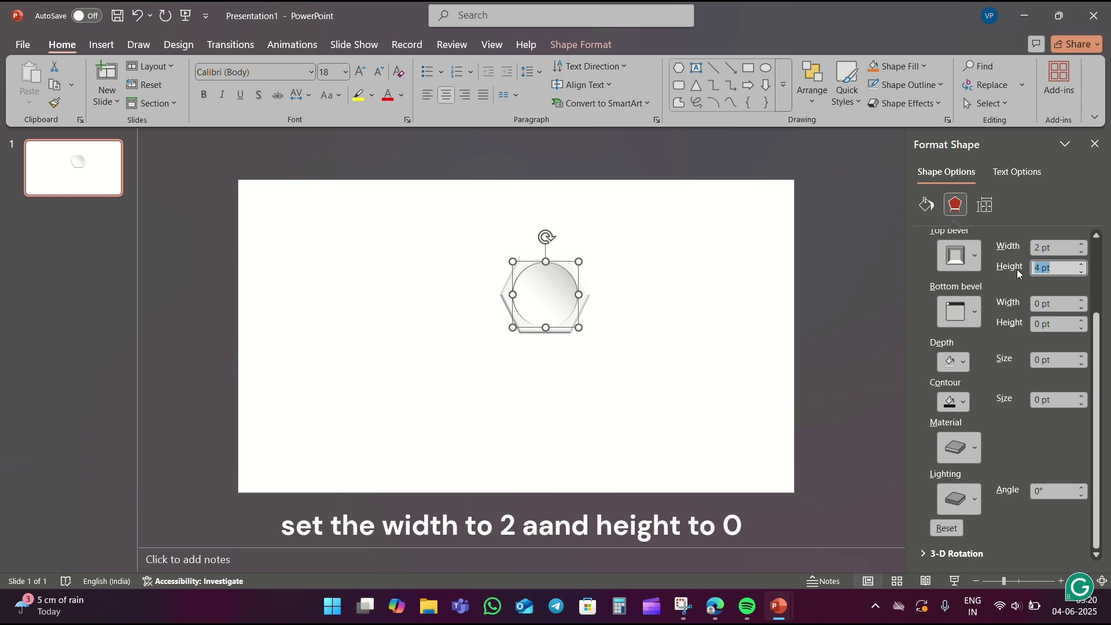
type("0")
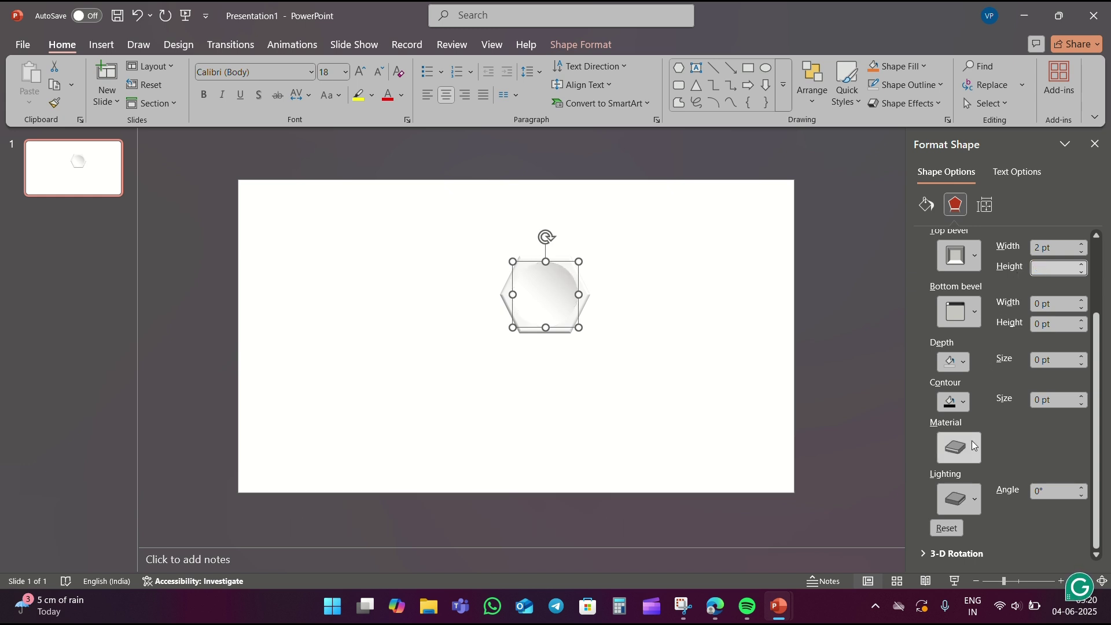
Step: Choose a new material for the circle's 3-D format
left_click(971, 440)
left_click(963, 283)
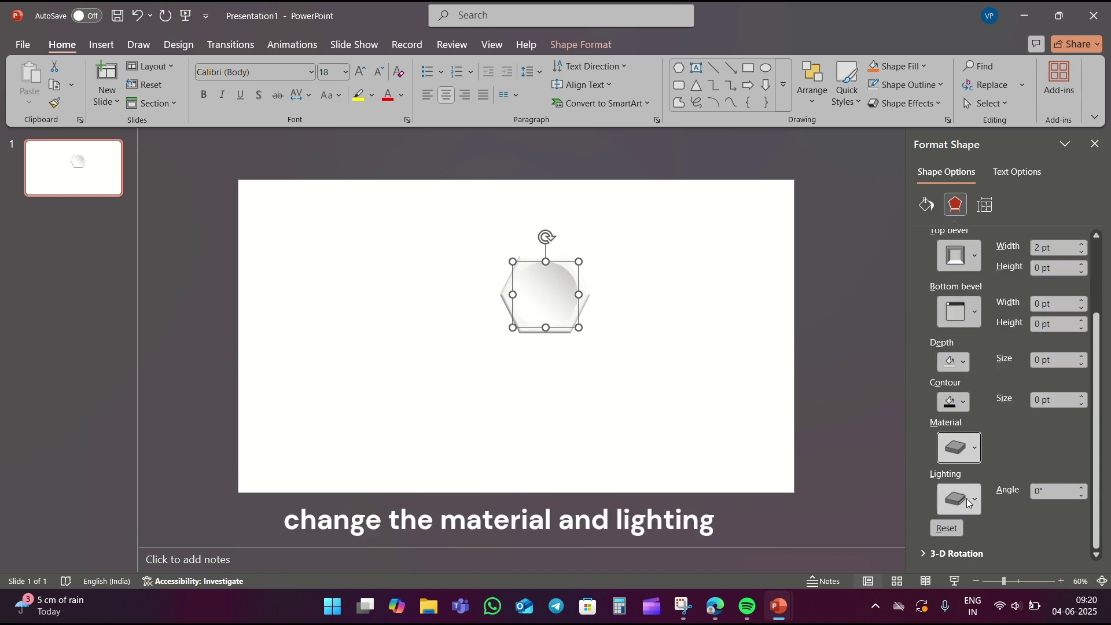
left_click(968, 449)
Step: Apply neutral lighting to the circle, then group it with the hexagon
left_click(1034, 214)
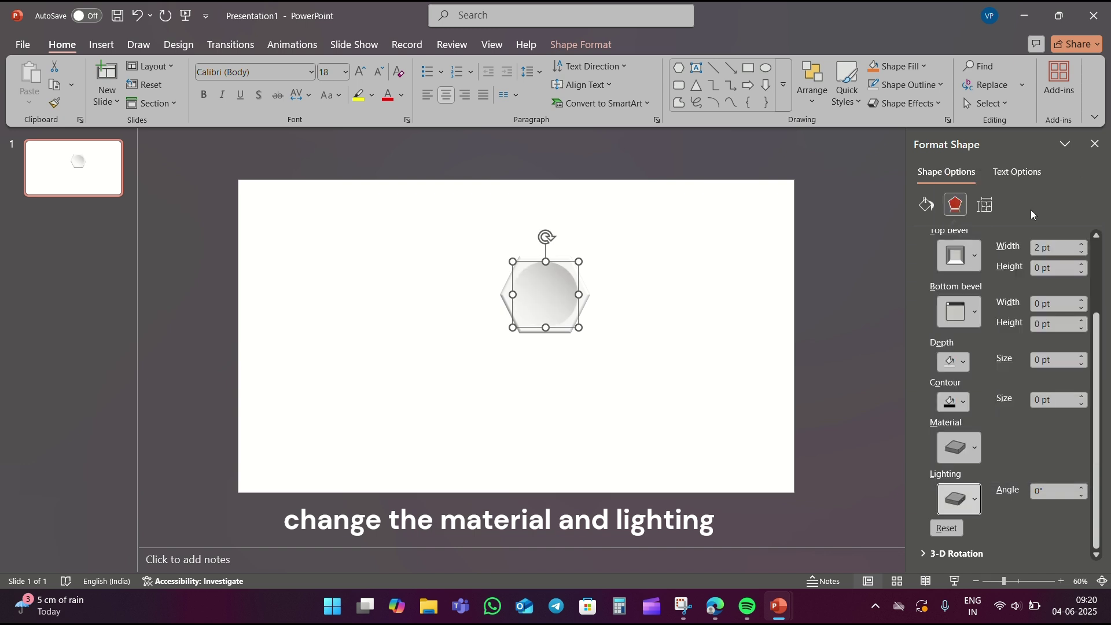
left_click(735, 284)
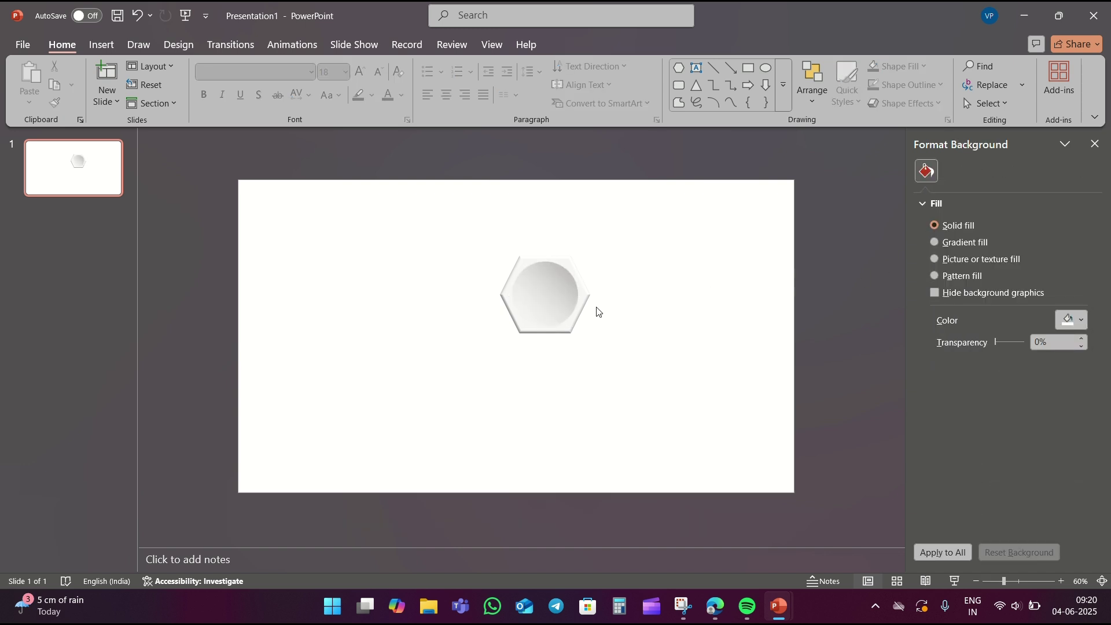
left_click(558, 289)
left_click(559, 289, "shift")
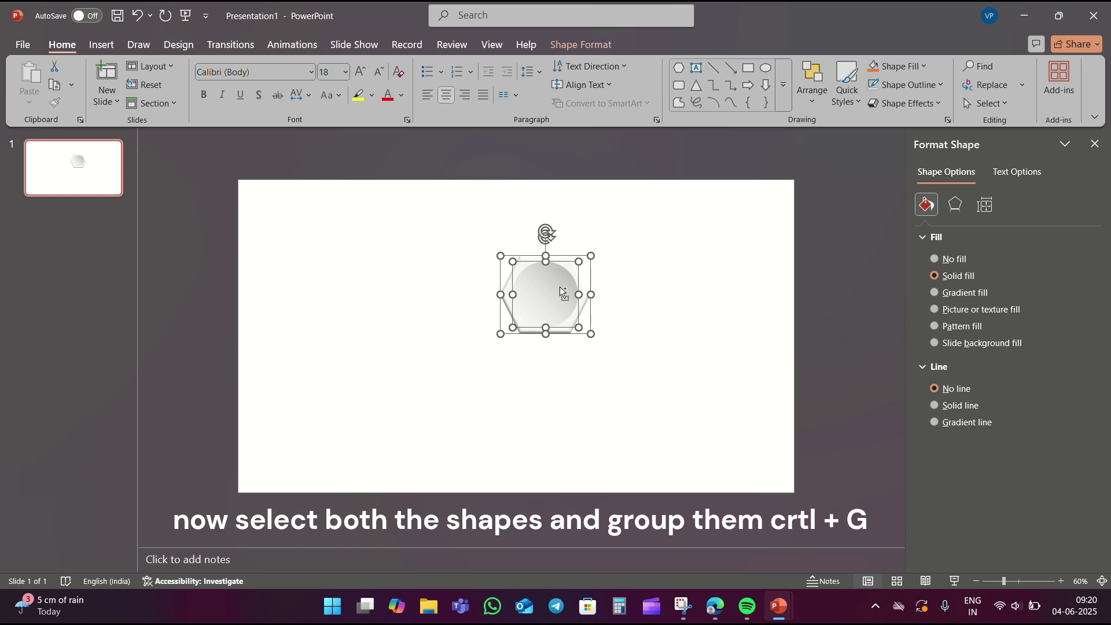
key("ctrl+g")
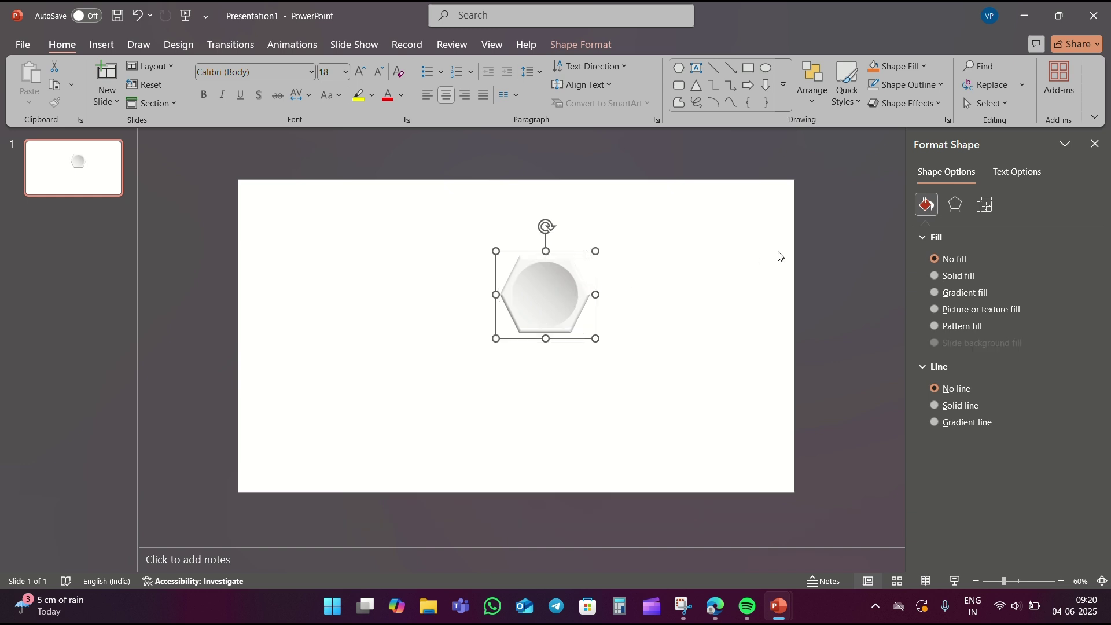
Step: Give the group an outer shadow with 20 pt blur and 8 pt distance
left_click(958, 207)
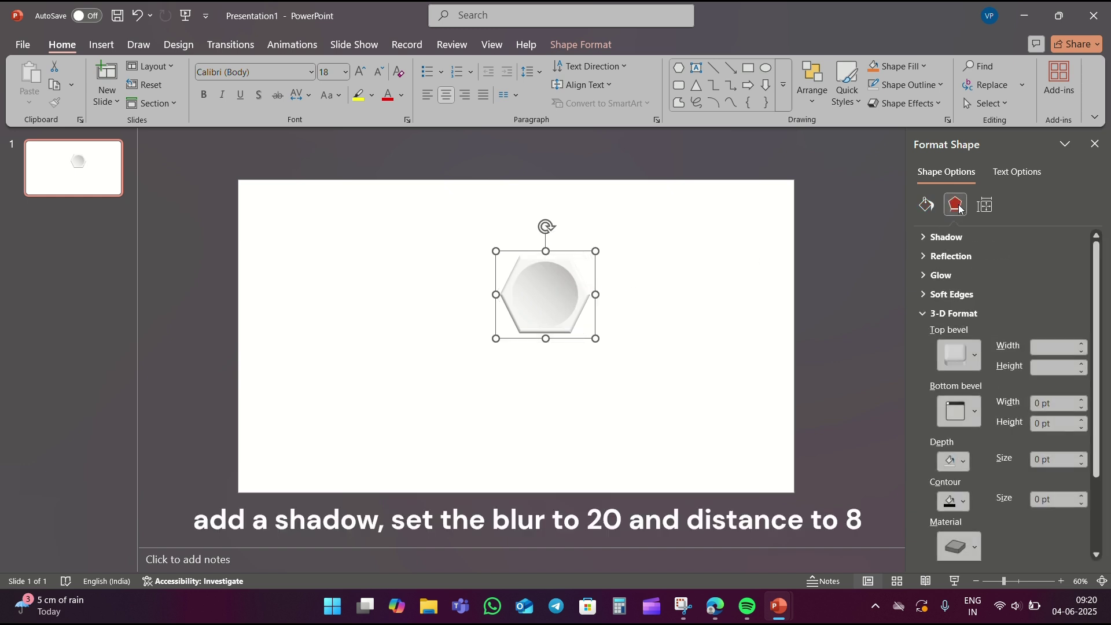
left_click(959, 235)
left_click(1067, 258)
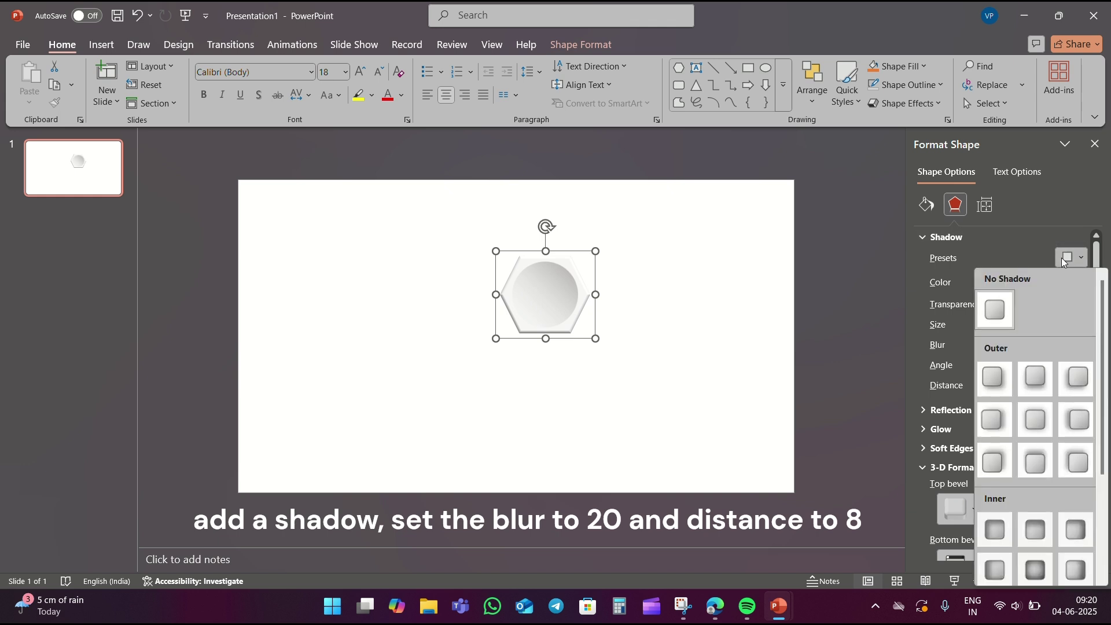
left_click(1071, 378)
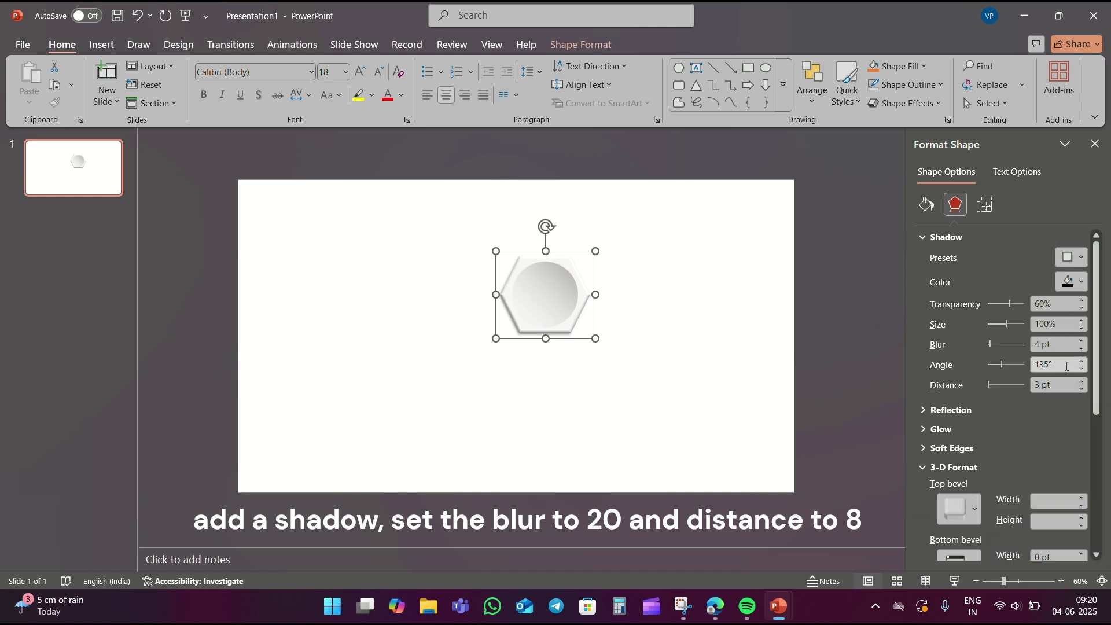
left_click_drag(1063, 345, 1022, 344)
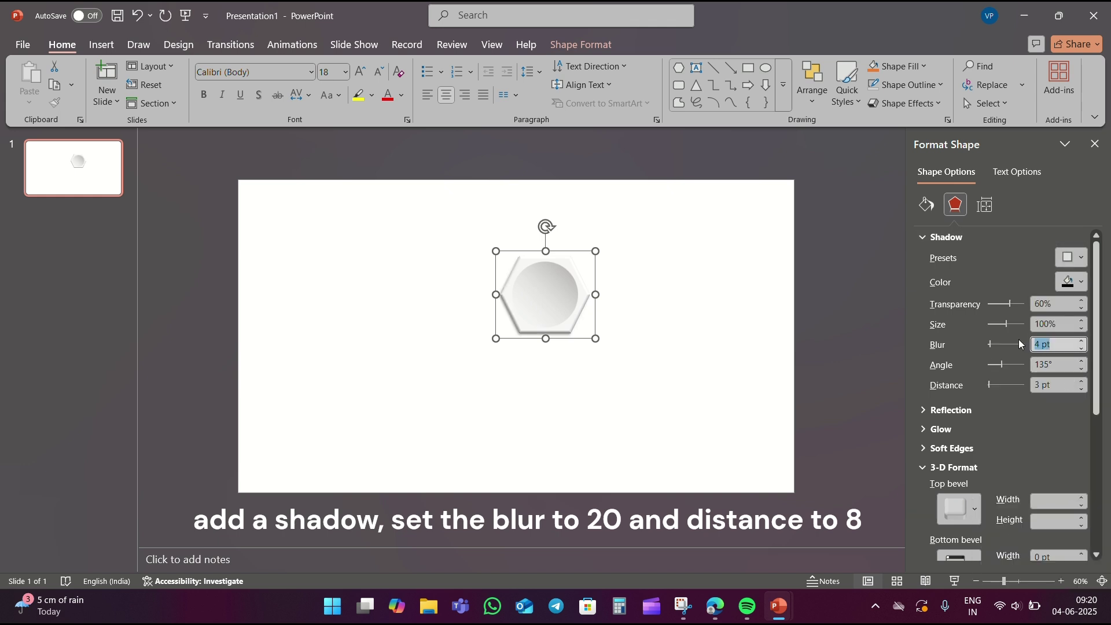
type("20")
left_click_drag(1059, 385, 1024, 388)
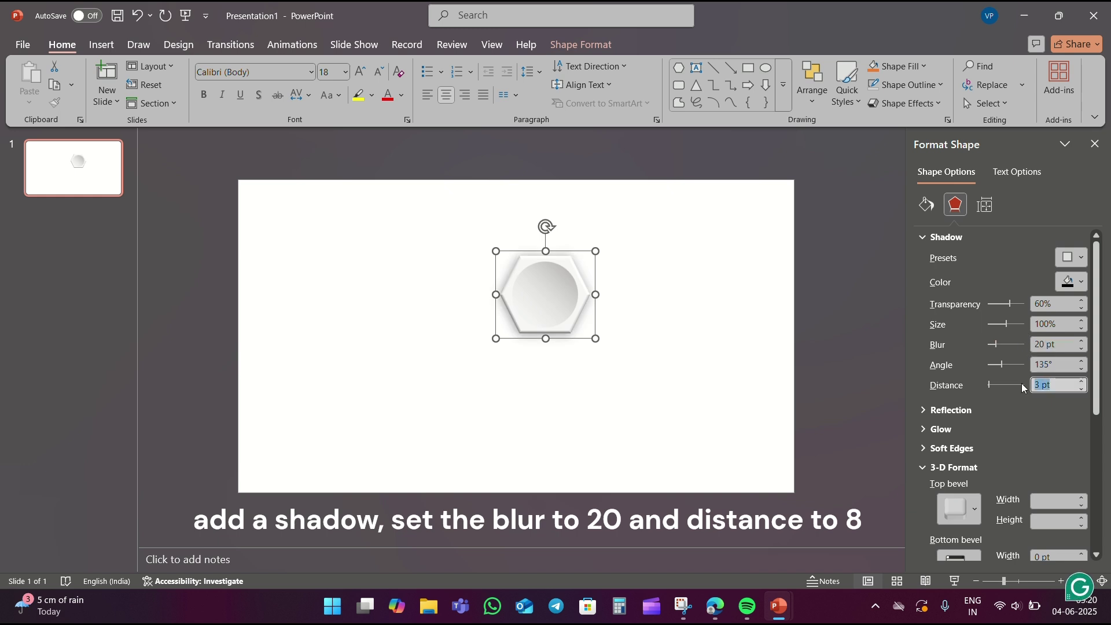
type("8")
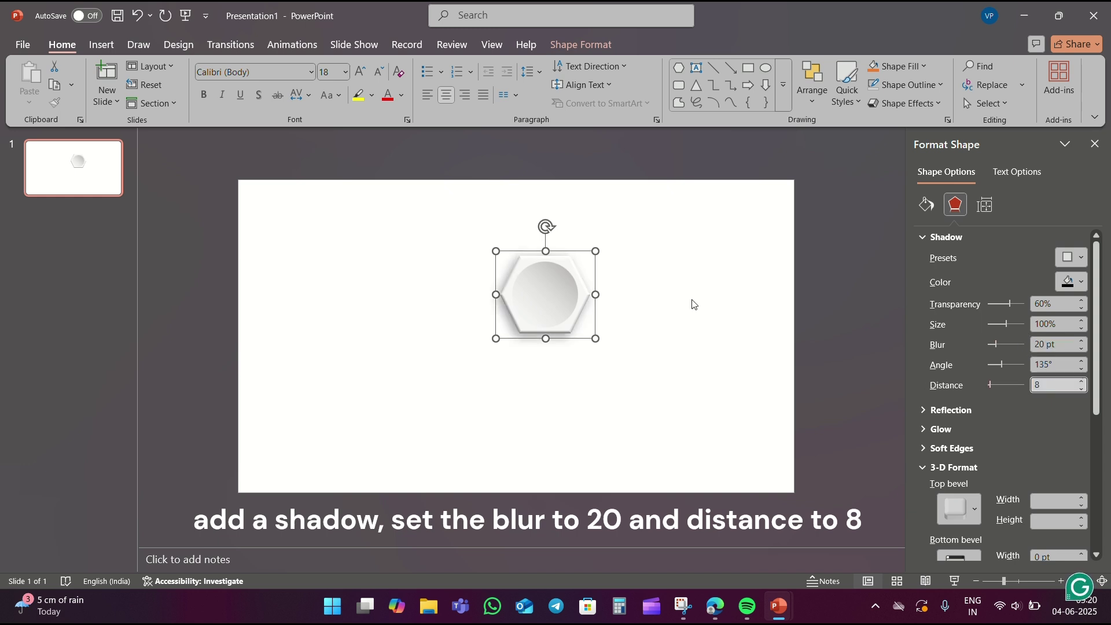
left_click(694, 304)
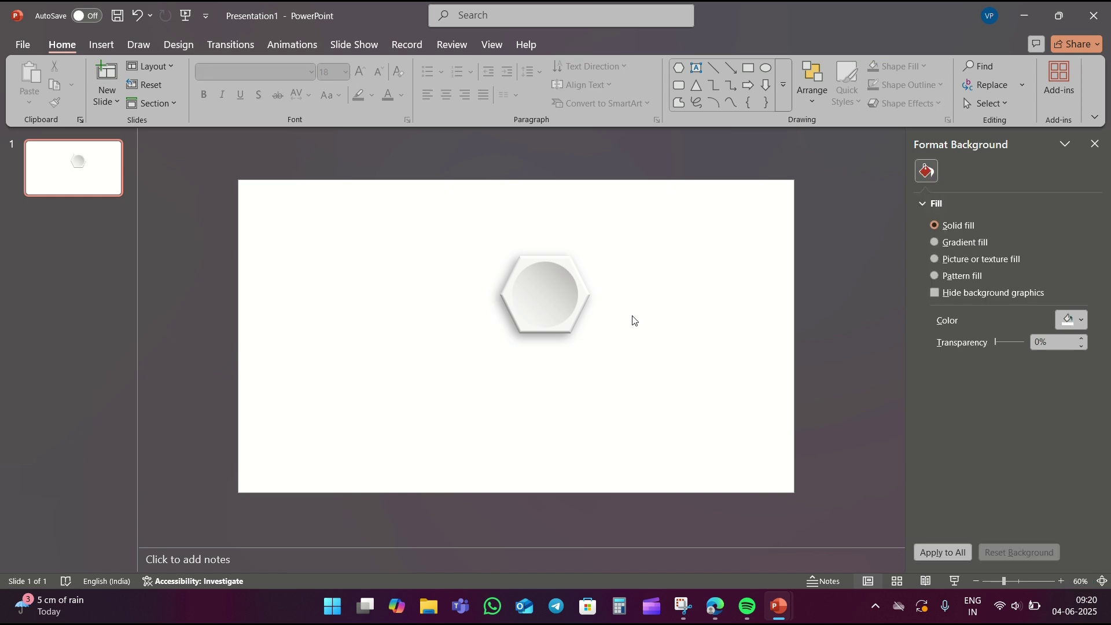
Step: Duplicate the shadowed hexagon badge into a ring of eight copies around the slide centre
left_click(564, 290)
left_click_drag(556, 312, 664, 322)
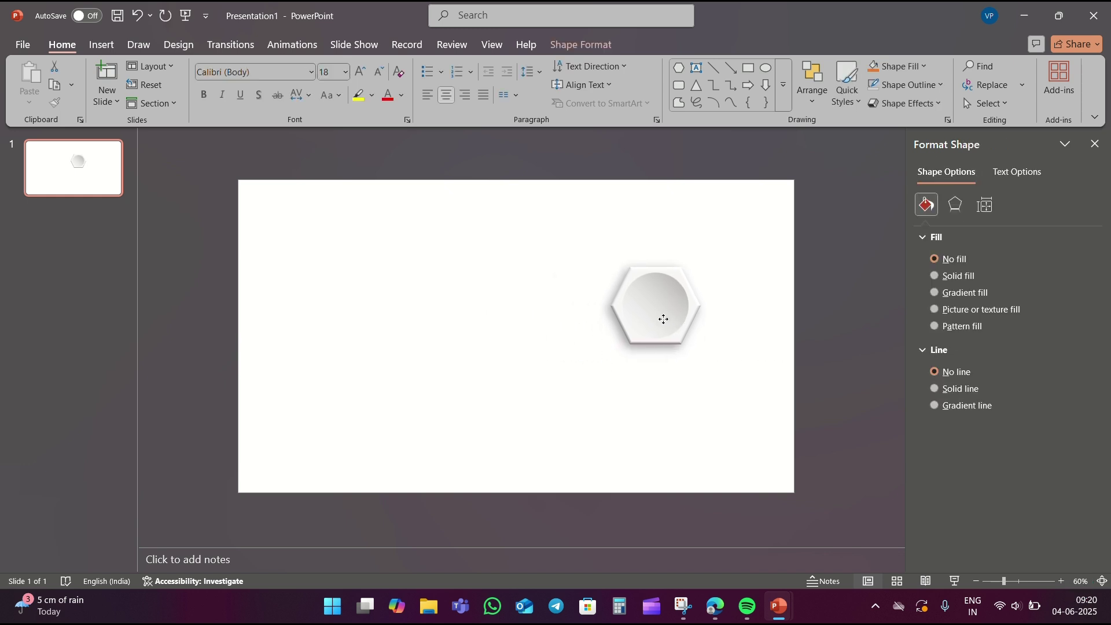
key("ctrl+d")
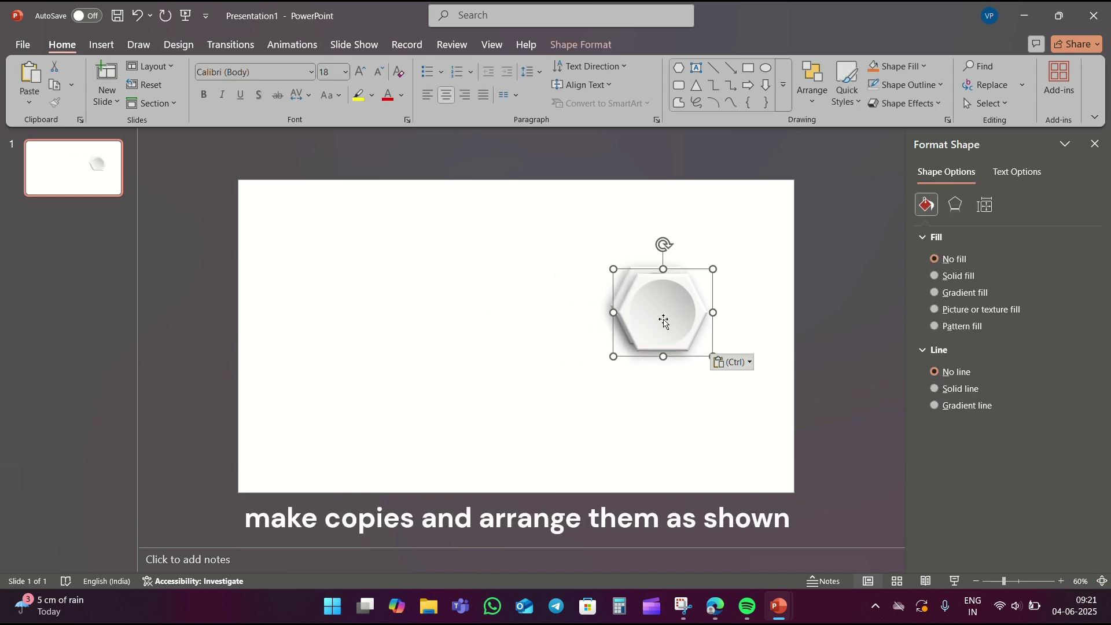
mouse_move(664, 320)
left_mouse_down()
mouse_move(664, 399)
mouse_move(580, 250)
mouse_move(586, 426)
left_mouse_up()
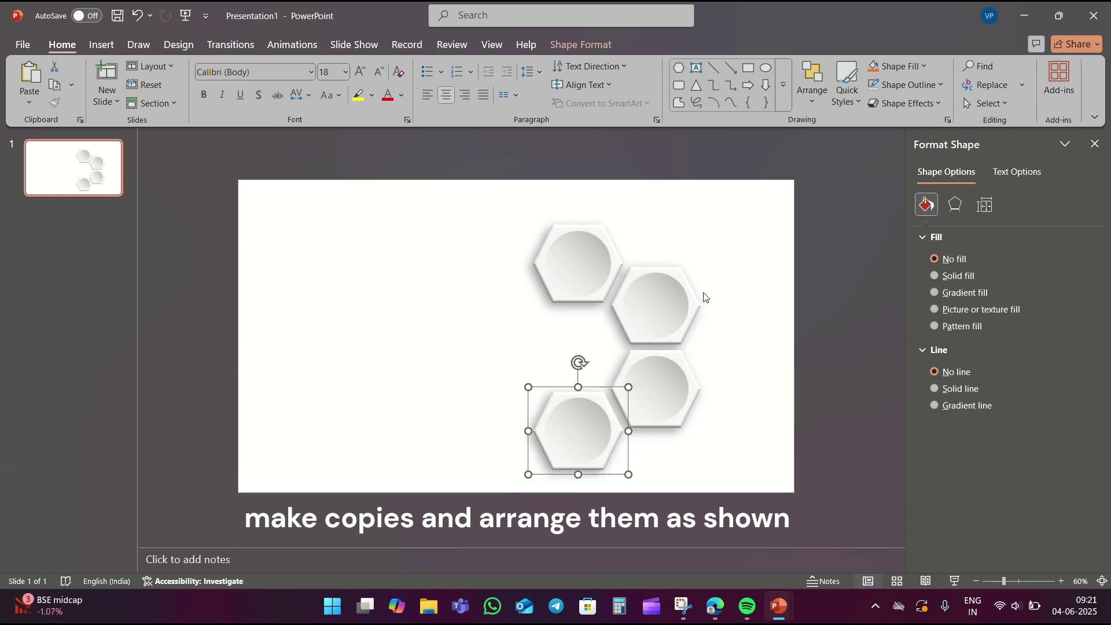
left_click_drag(665, 313, 402, 320)
mouse_move(659, 312)
left_mouse_down()
mouse_move(378, 401)
mouse_move(465, 266)
mouse_move(473, 278)
left_mouse_up()
mouse_move(668, 326)
left_mouse_down()
mouse_move(476, 462)
mouse_move(481, 441)
left_mouse_up()
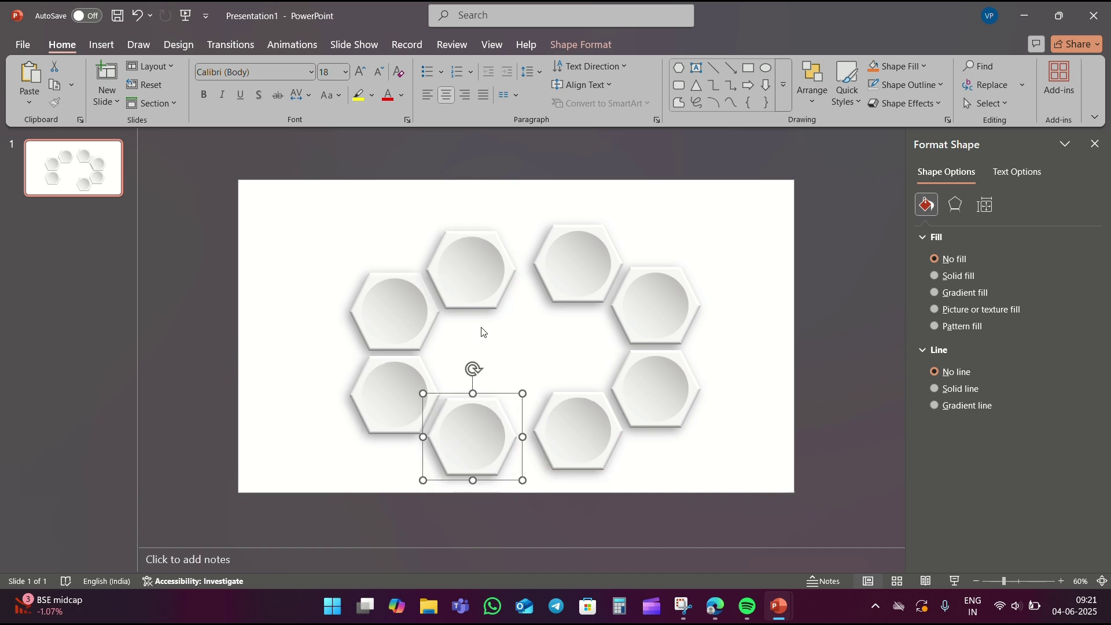
Step: Move four hexagons toward the left and four toward the right, forming two arcs
left_click(477, 293, "shift")
left_click(380, 303, "shift")
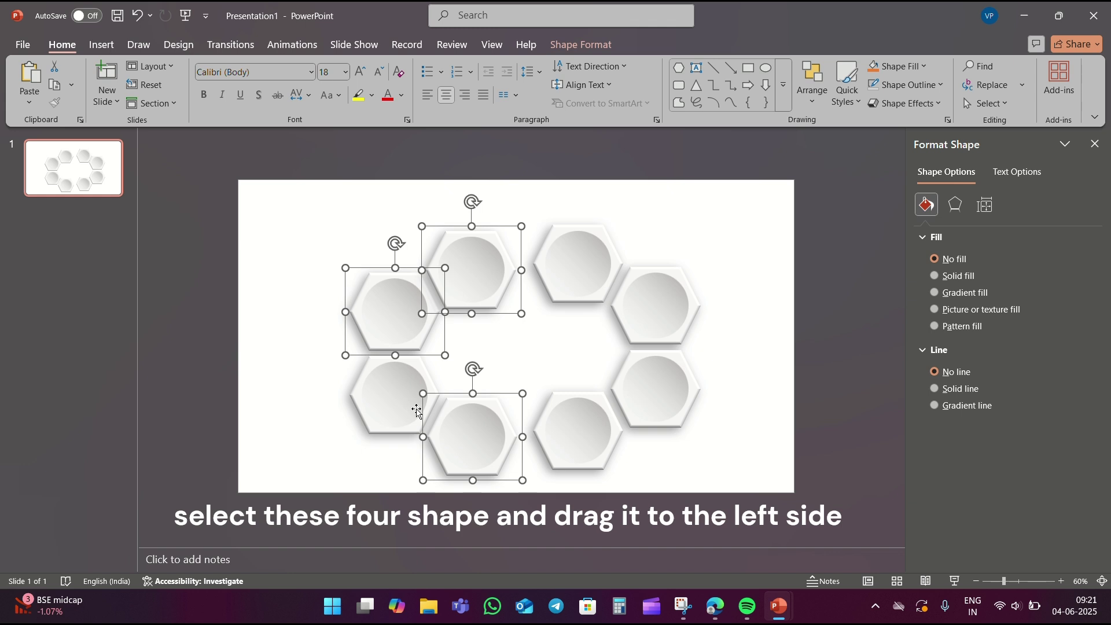
left_click(415, 411, "shift")
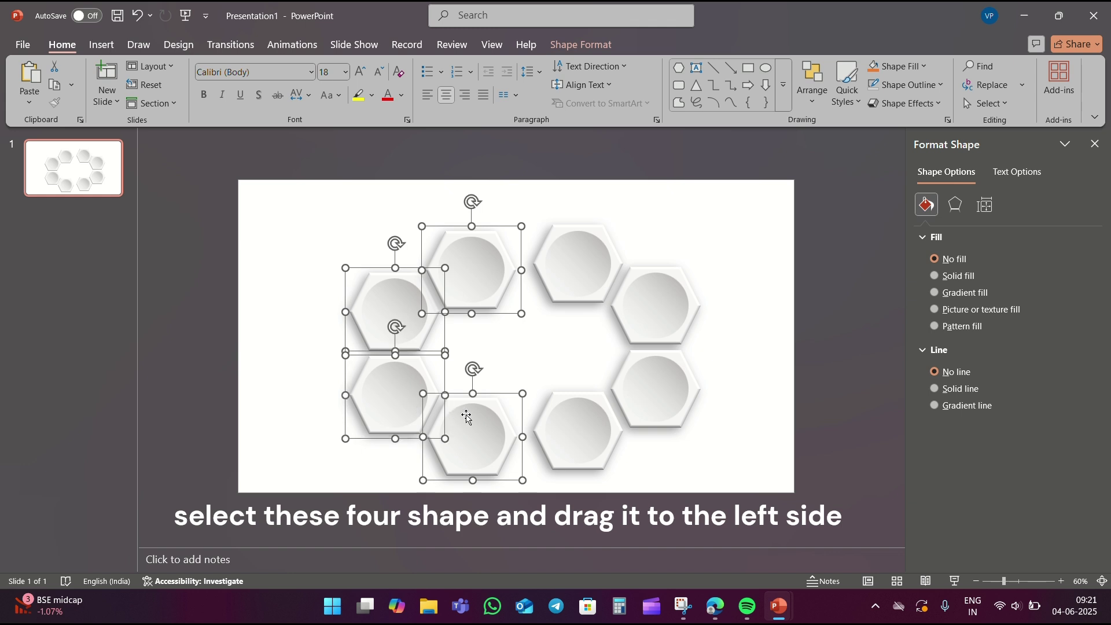
left_click_drag(480, 441, 425, 431)
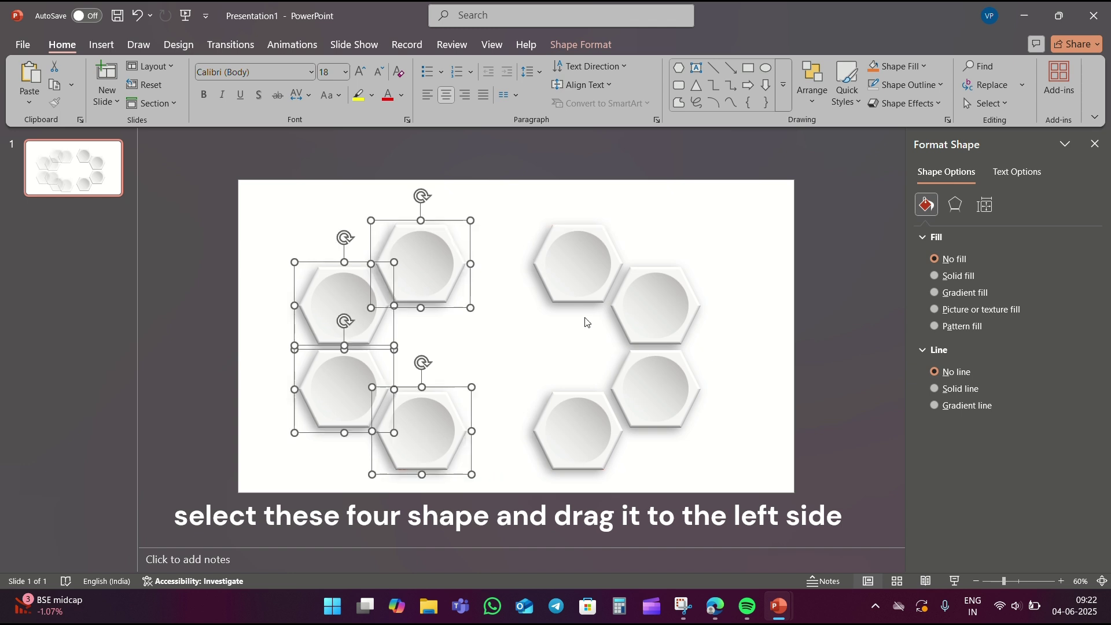
left_click(578, 273)
left_click(664, 323, "shift")
left_click(655, 387, "shift")
left_click(578, 427, "shift")
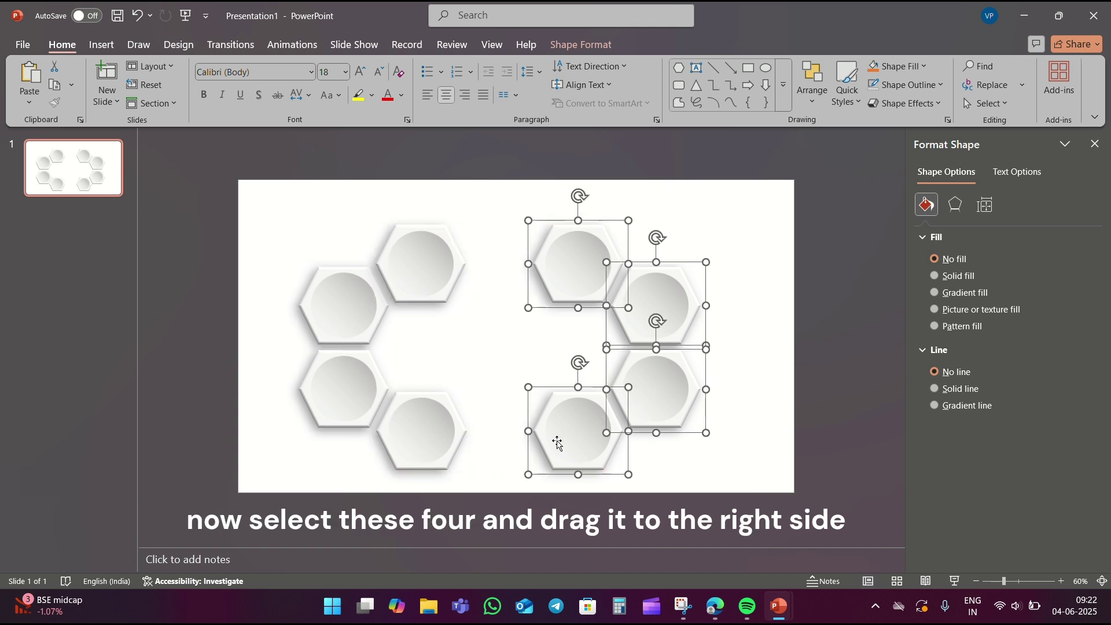
mouse_move(556, 442)
left_mouse_down()
mouse_move(625, 426)
mouse_move(633, 438)
left_mouse_up()
Step: Group all eight hexagons, centre them on the slide both ways, then ungroup
key("ctrl+a")
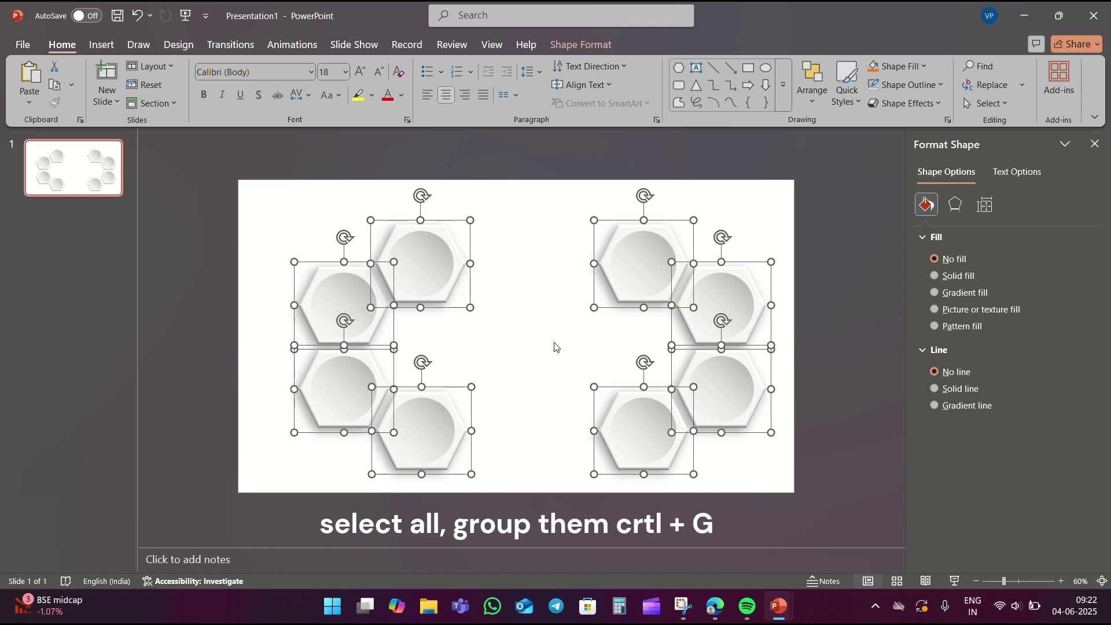
key("ctrl+g")
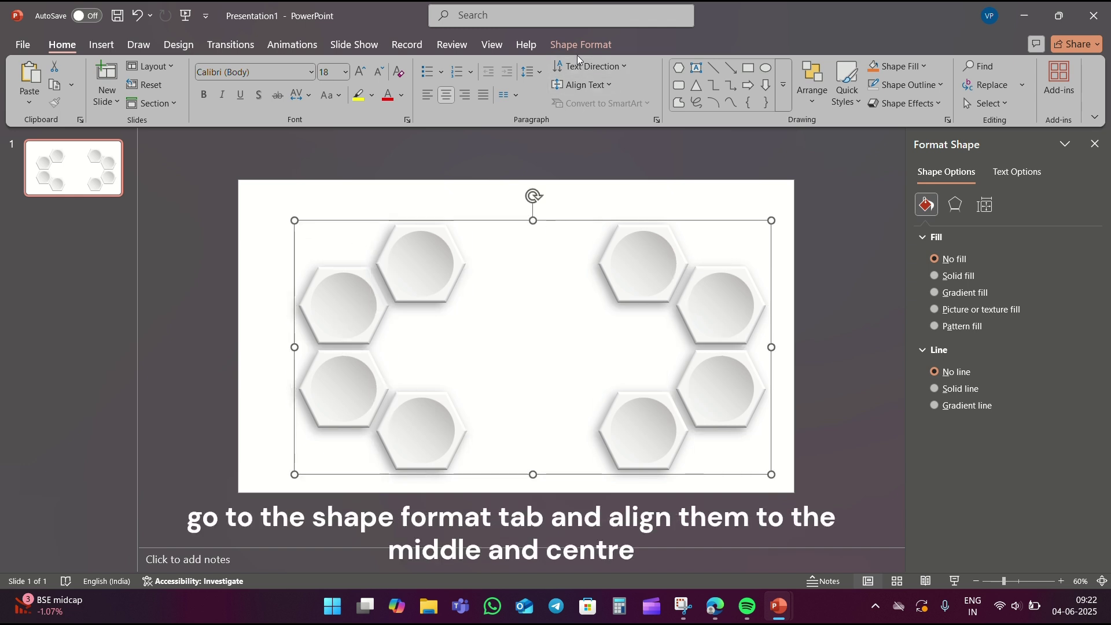
left_click(575, 49)
left_click(898, 65)
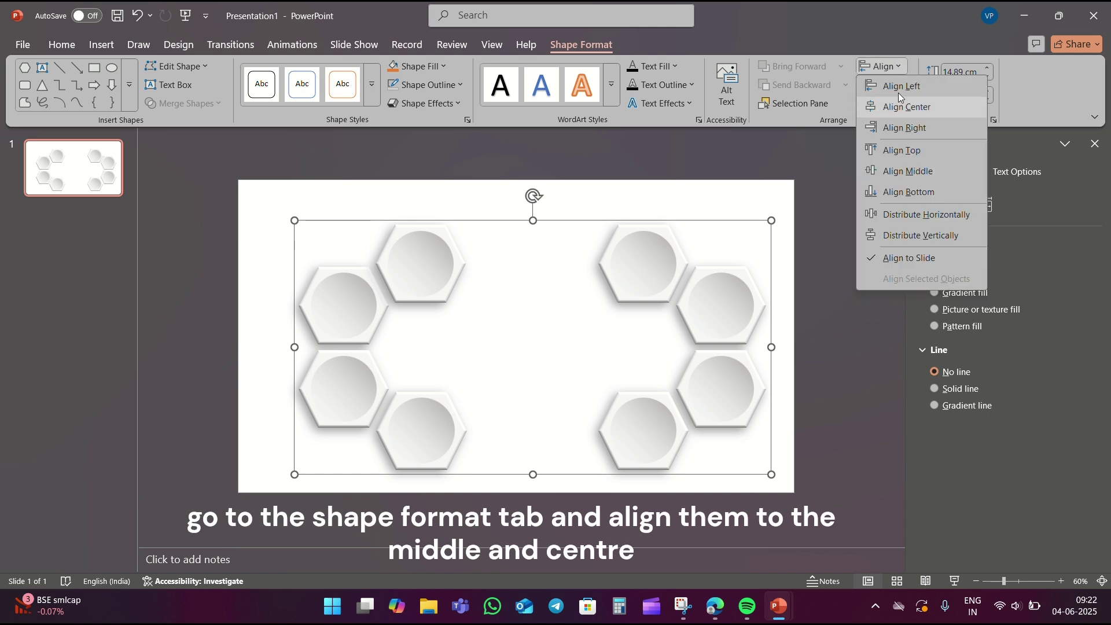
left_click(900, 166)
left_click(888, 70)
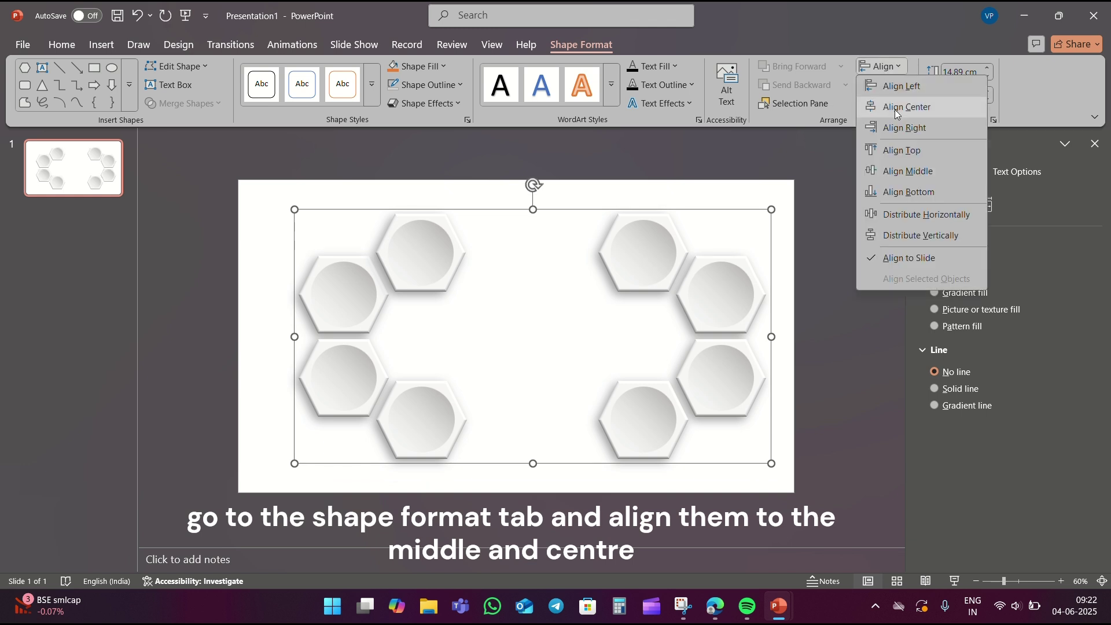
left_click(894, 109)
right_click(727, 279)
mouse_move(764, 400)
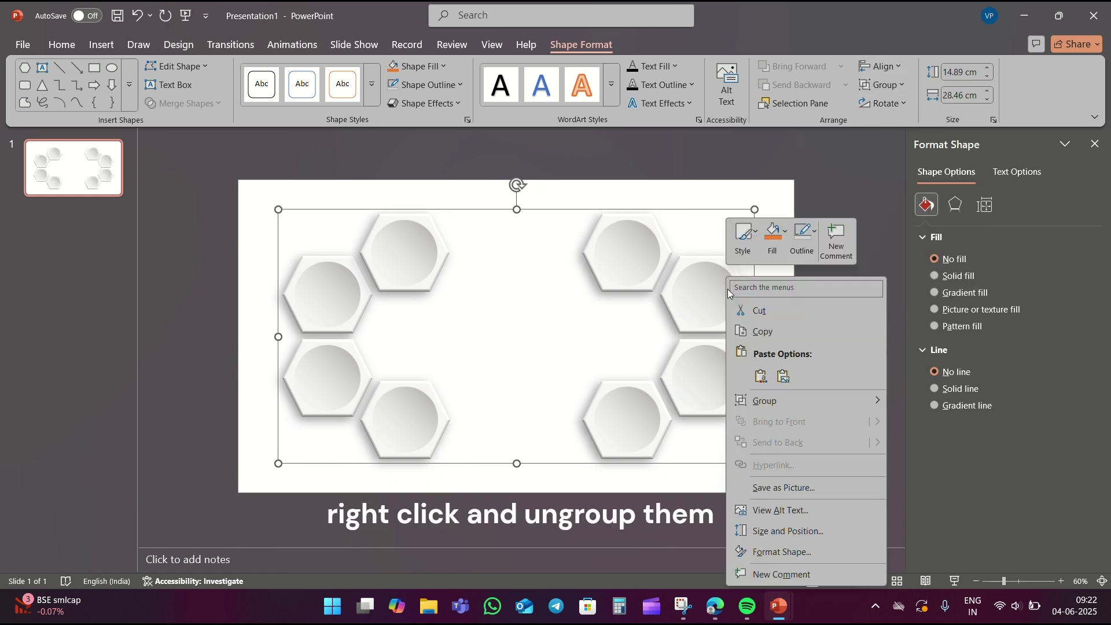
left_click(903, 441)
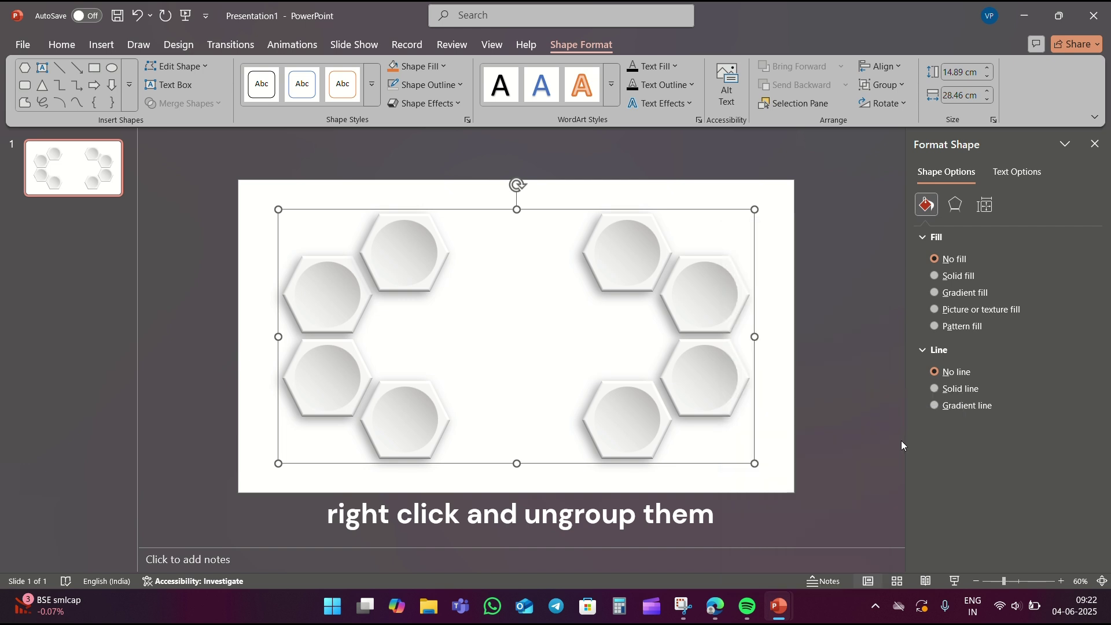
left_click(720, 190)
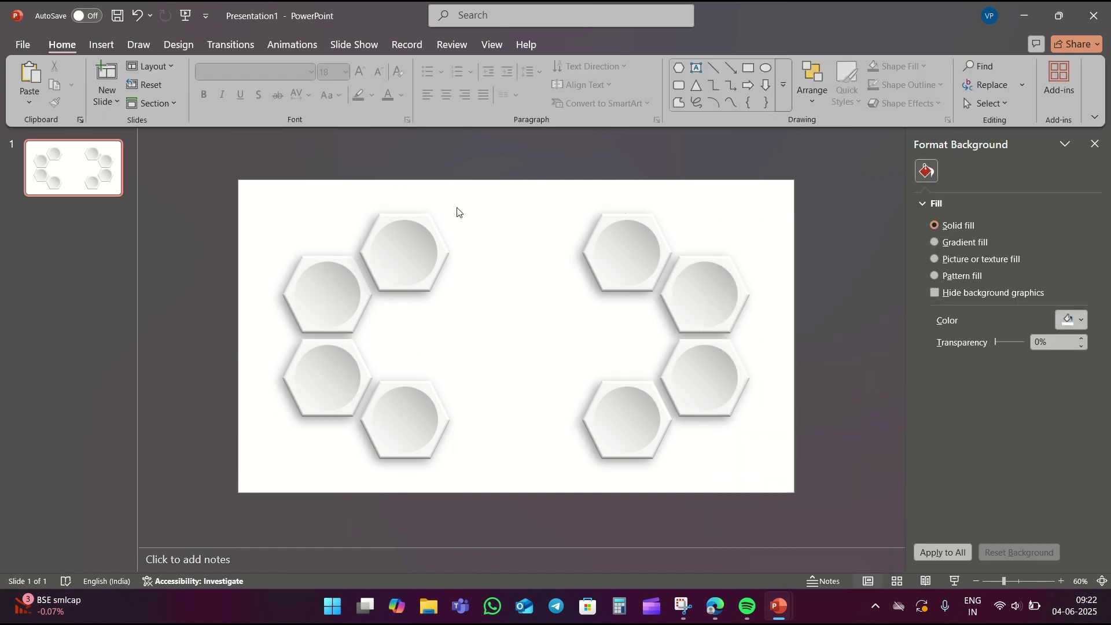
Step: Insert a gear icon from the icon library
left_click(109, 47)
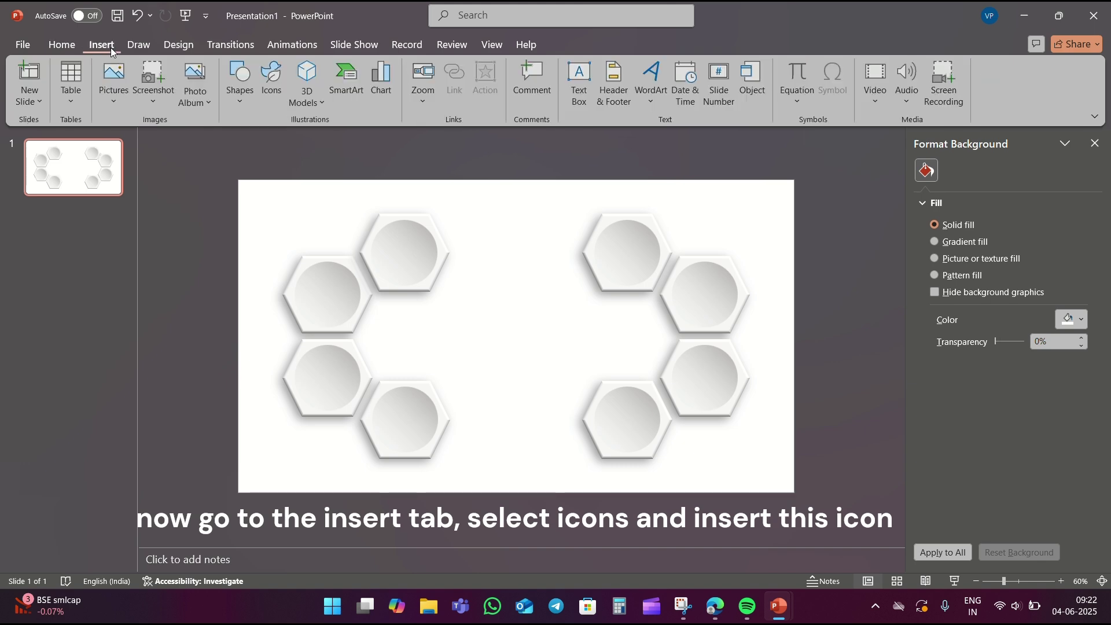
left_click(269, 84)
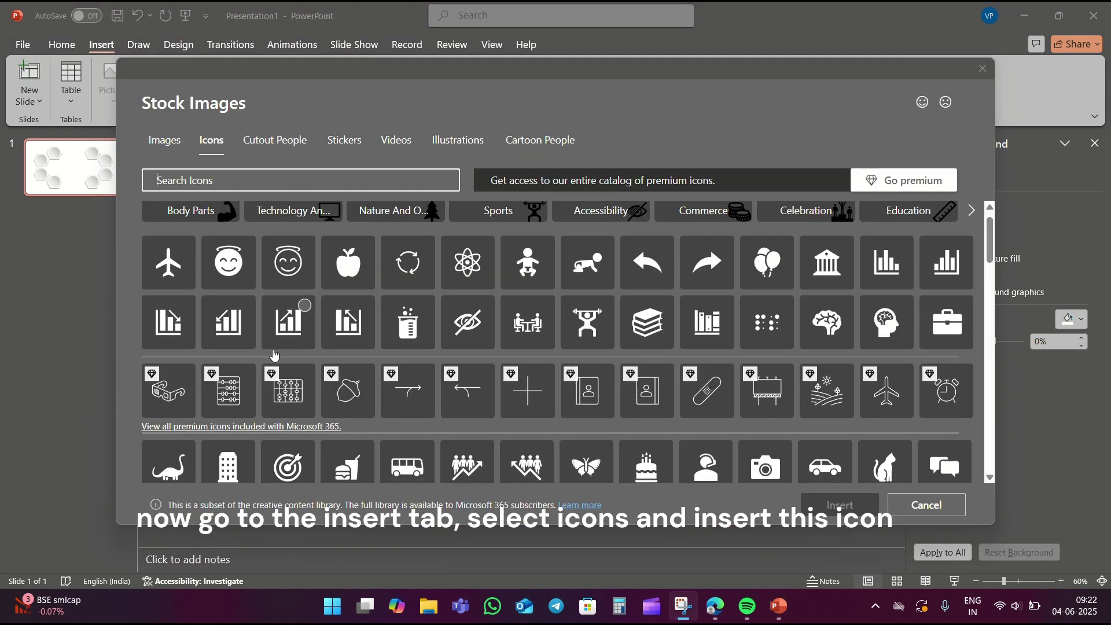
scroll(275, 354, "down", 5)
scroll(277, 353, "down", 5)
scroll(280, 353, "down", 5)
scroll(283, 353, "down", 2)
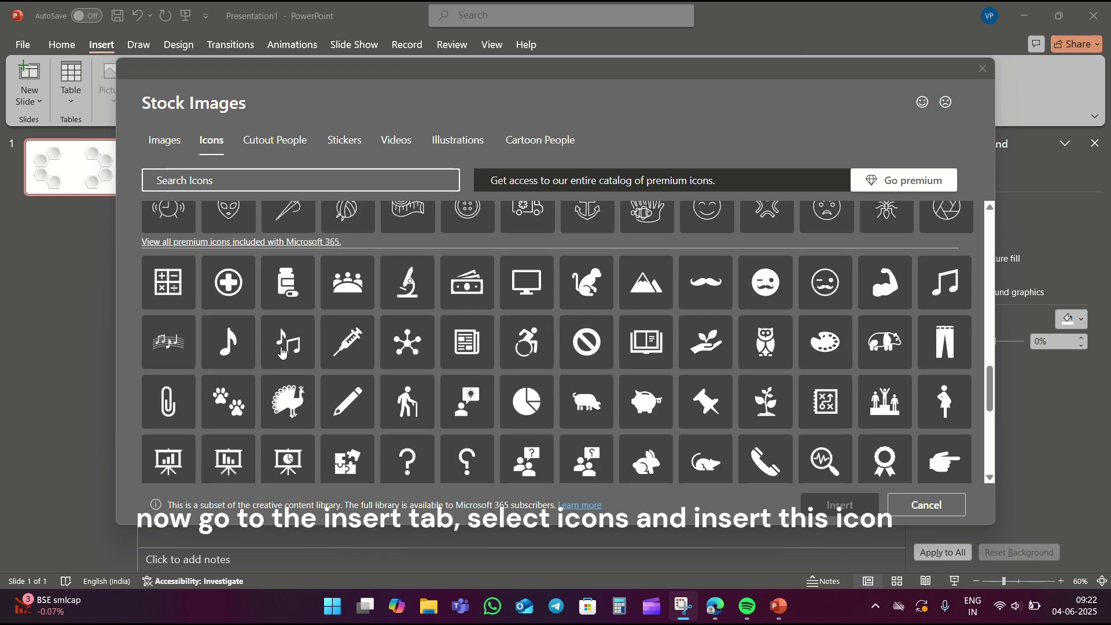
scroll(282, 353, "down", 2)
scroll(272, 336, "down", 4)
scroll(236, 280, "up", 1)
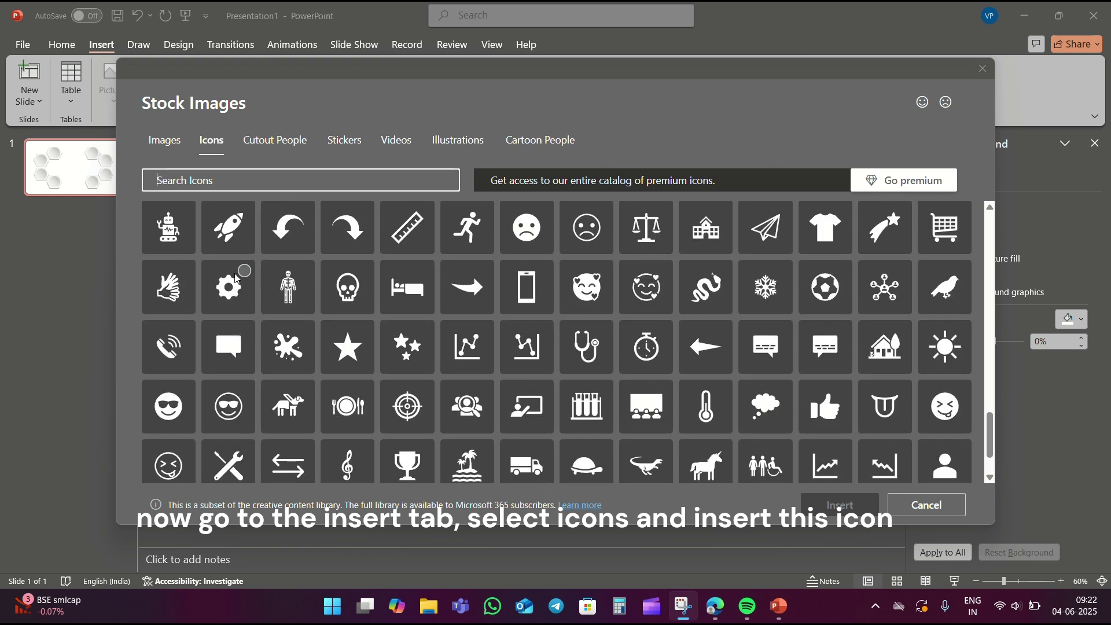
left_click(244, 272)
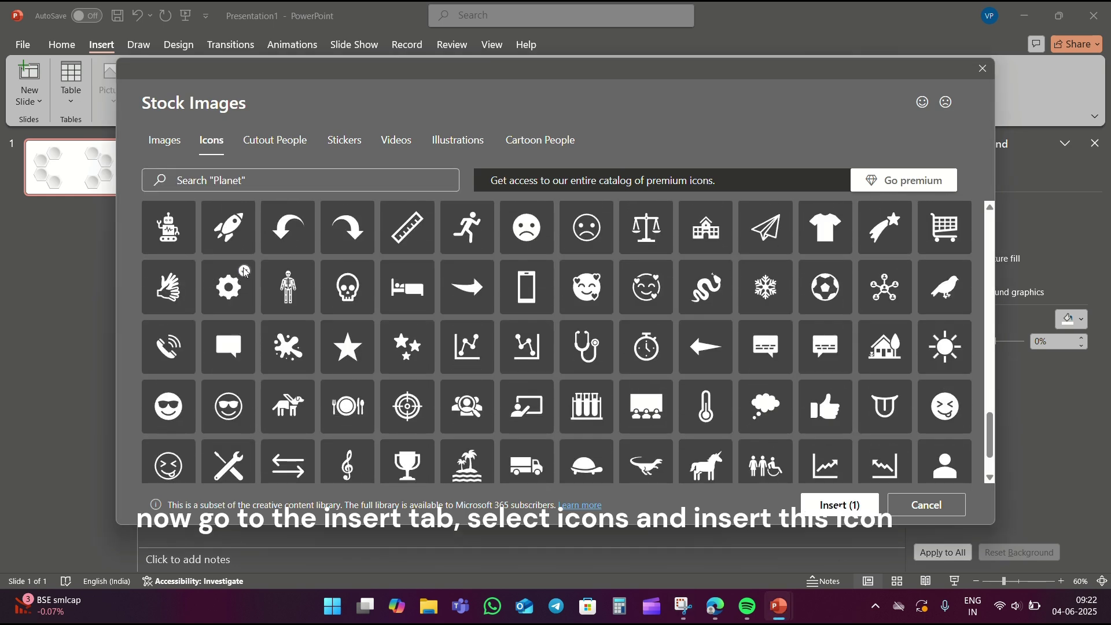
left_click(855, 506)
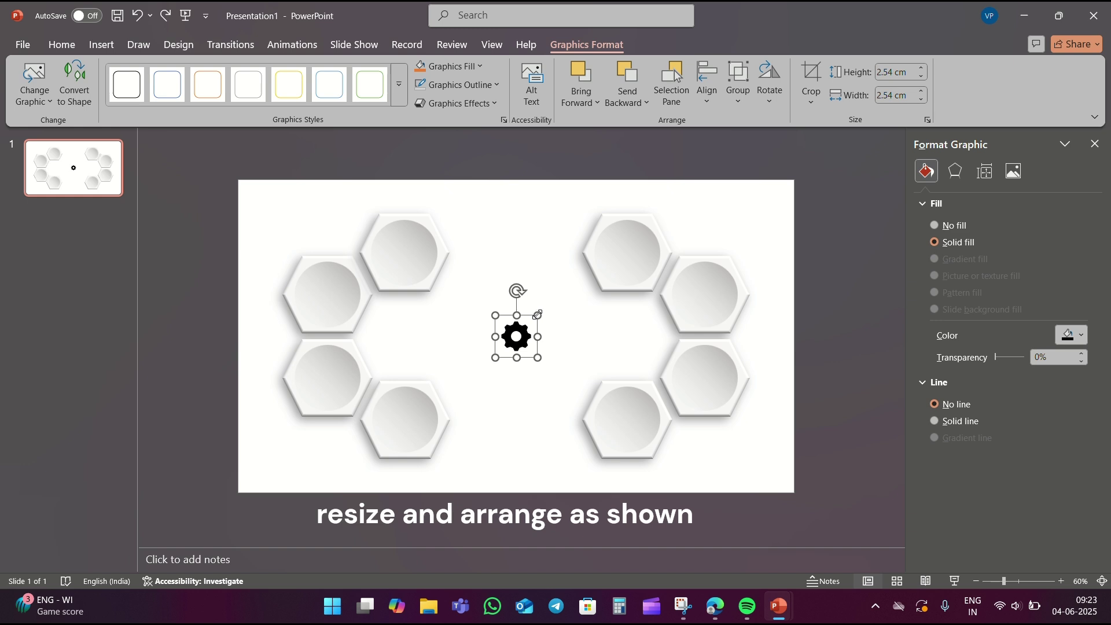
Step: Enlarge the gear to 6.42 cm inside the left hexagon arc and convert it to a shape
left_click_drag(537, 315, 602, 250)
mouse_move(562, 317)
left_mouse_down()
mouse_move(470, 340)
mouse_move(422, 332)
left_mouse_up()
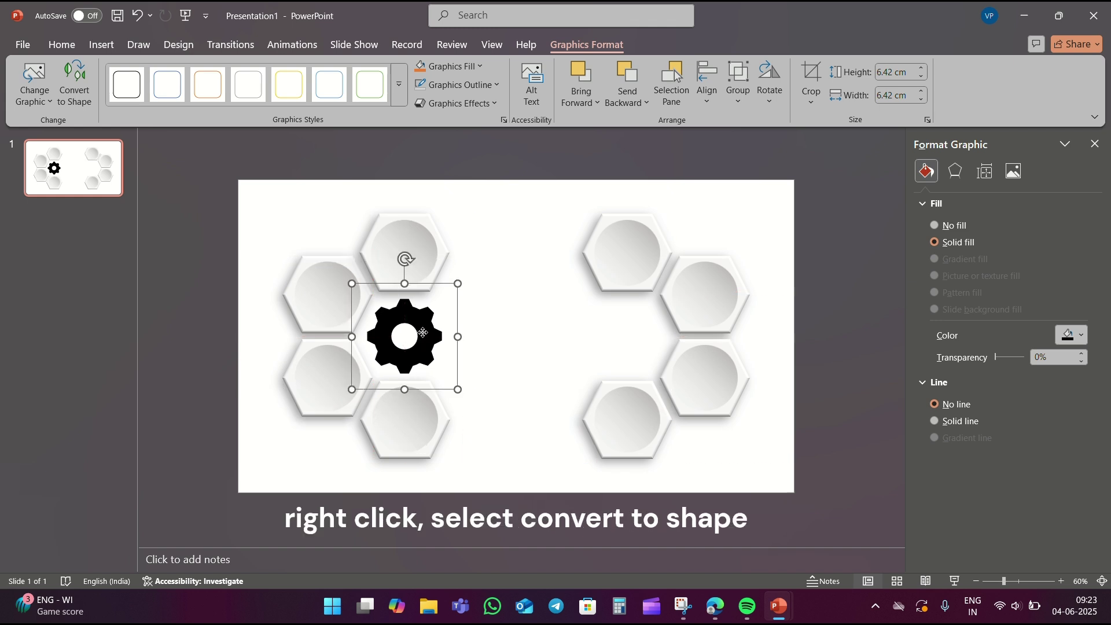
right_click(422, 332)
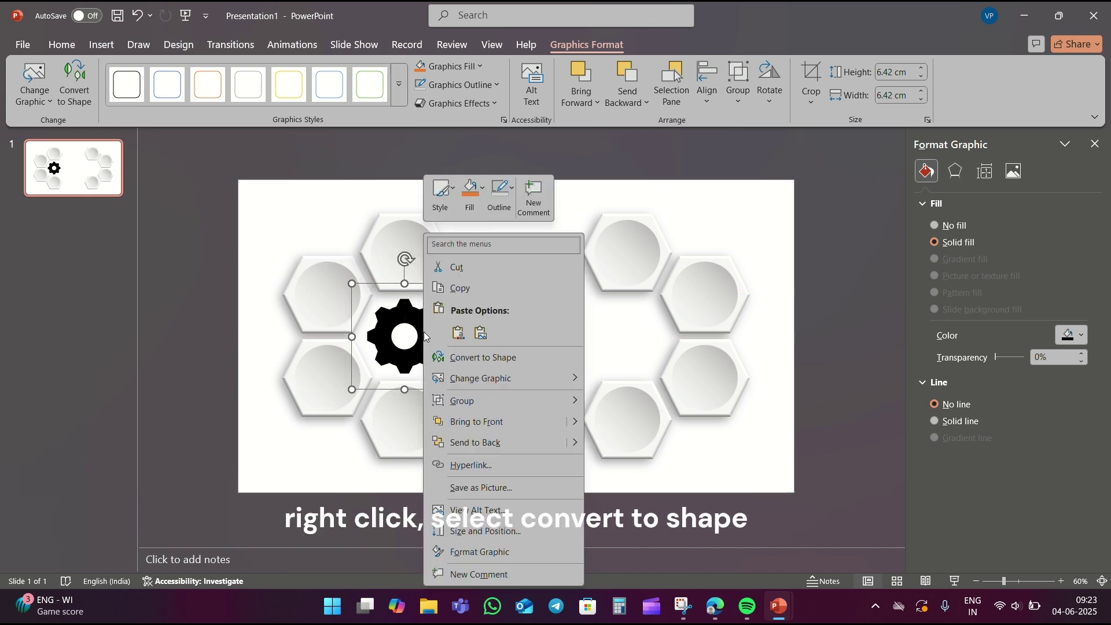
left_click(485, 358)
left_click(771, 74)
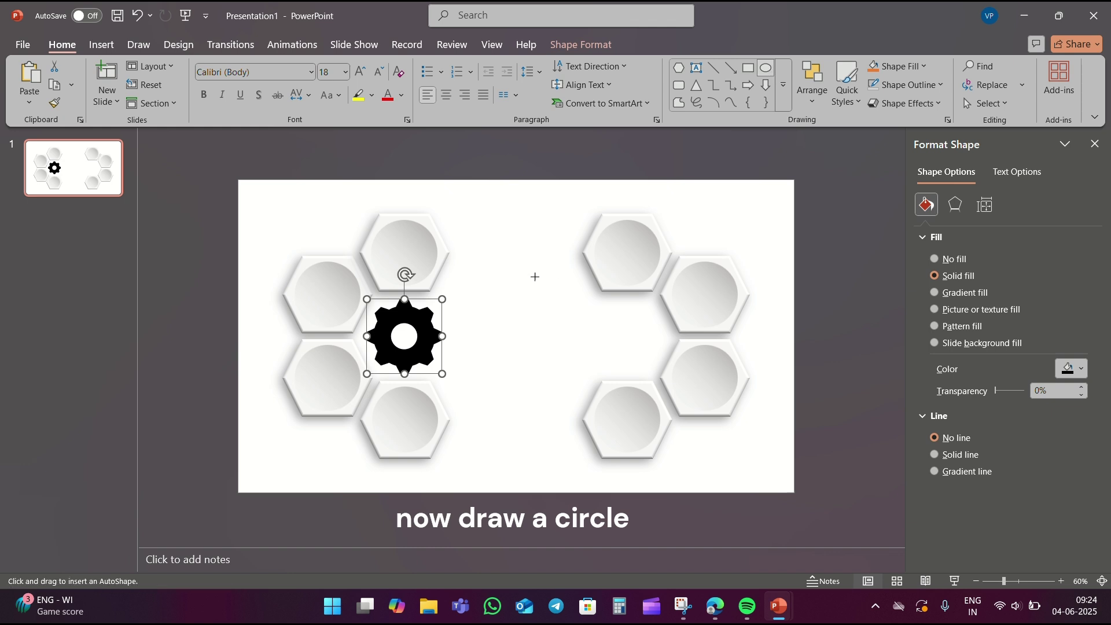
Step: Draw a circle and centre it on the gear vertically and horizontally
mouse_move(488, 304)
left_mouse_down()
mouse_move(540, 363)
mouse_move(402, 336)
mouse_move(425, 316)
mouse_move(409, 342)
mouse_move(405, 320)
mouse_move(413, 336)
left_mouse_up()
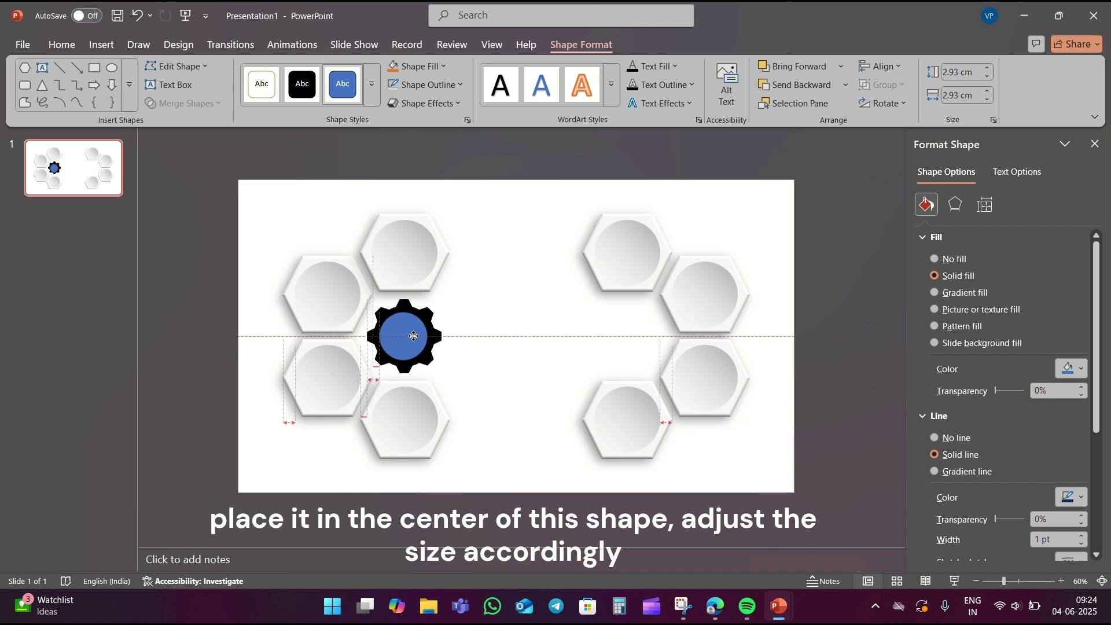
left_click(414, 337)
left_click(419, 330, "shift")
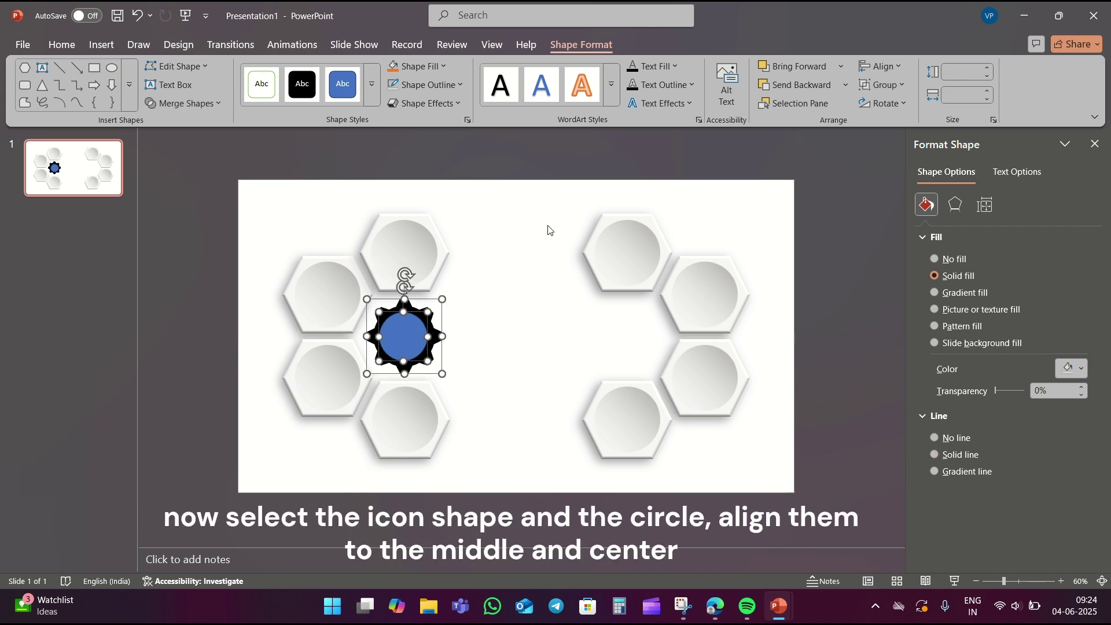
left_click(880, 66)
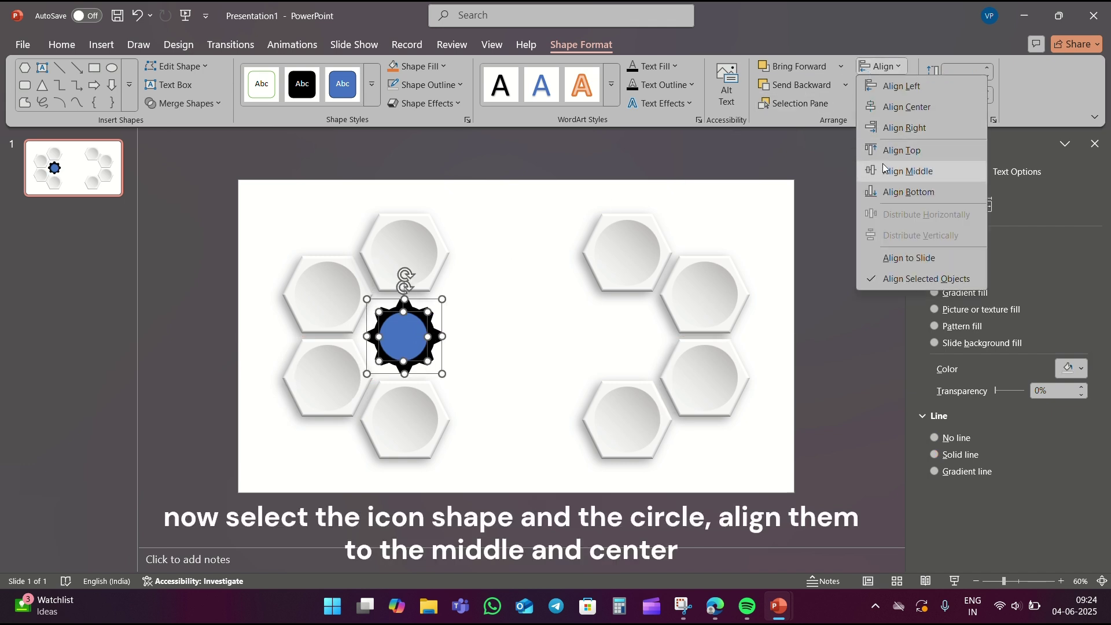
left_click(907, 171)
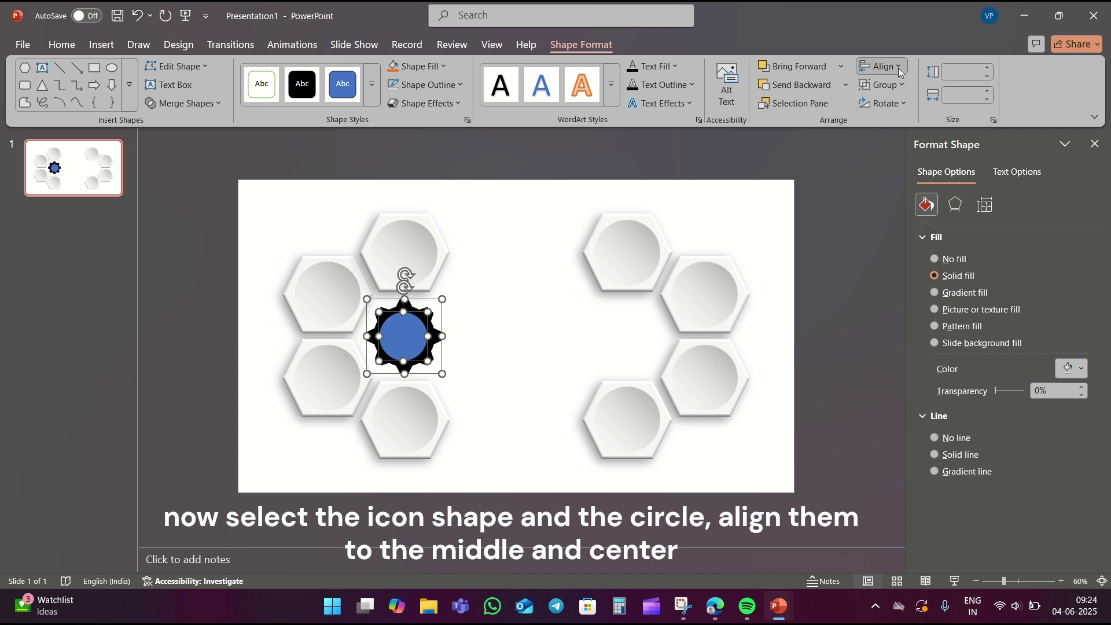
left_click(898, 68)
left_click(888, 113)
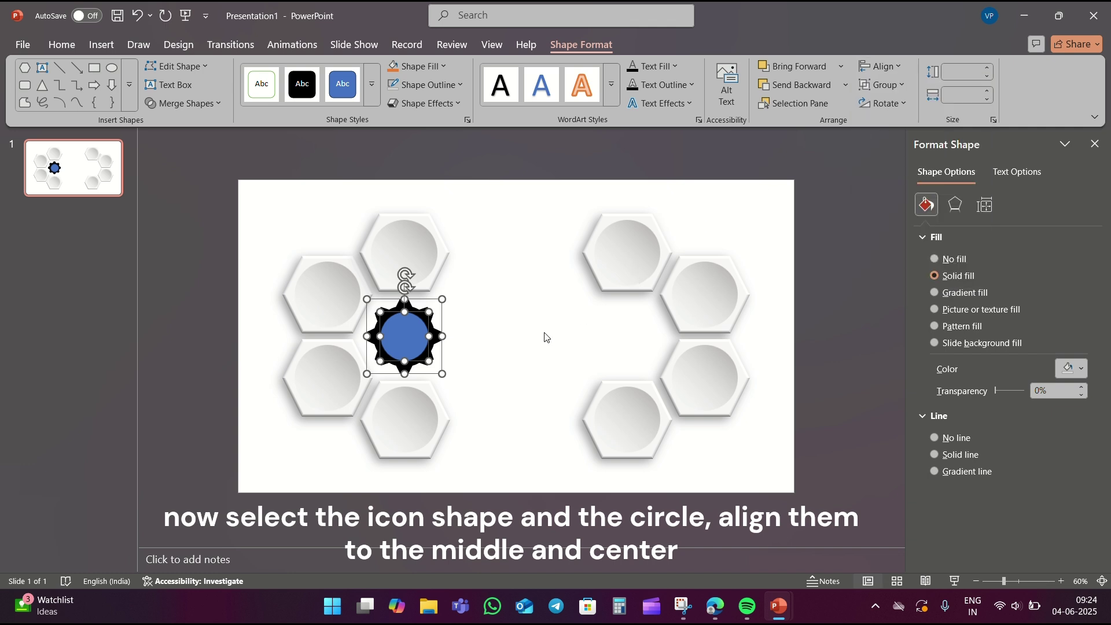
Step: Subtract the circle from the gear to hollow out its centre
left_click(481, 345)
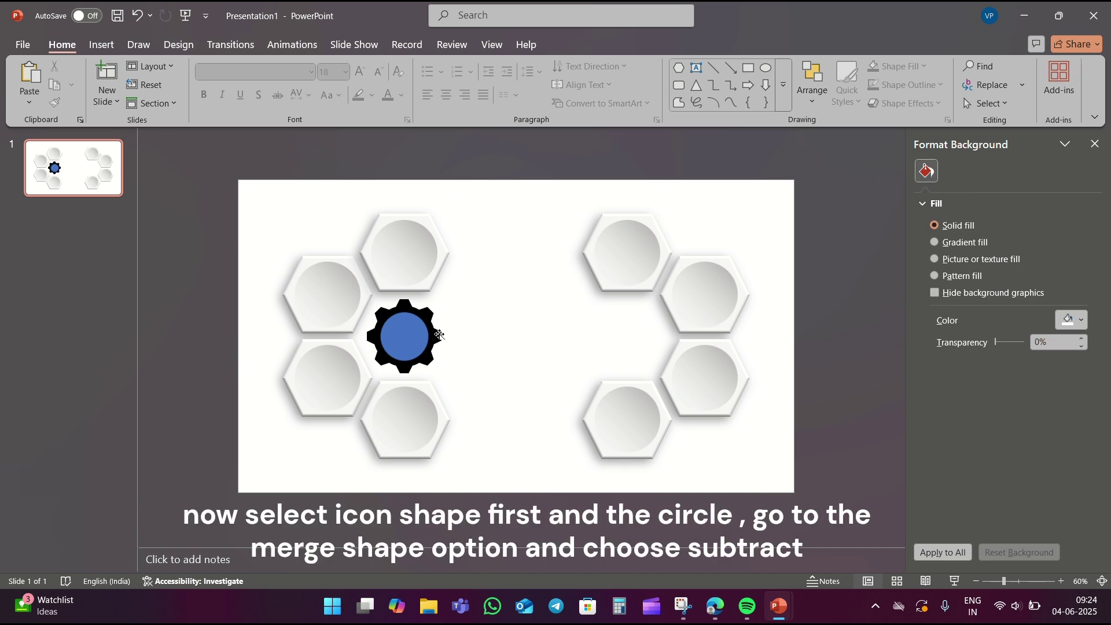
left_click(439, 334)
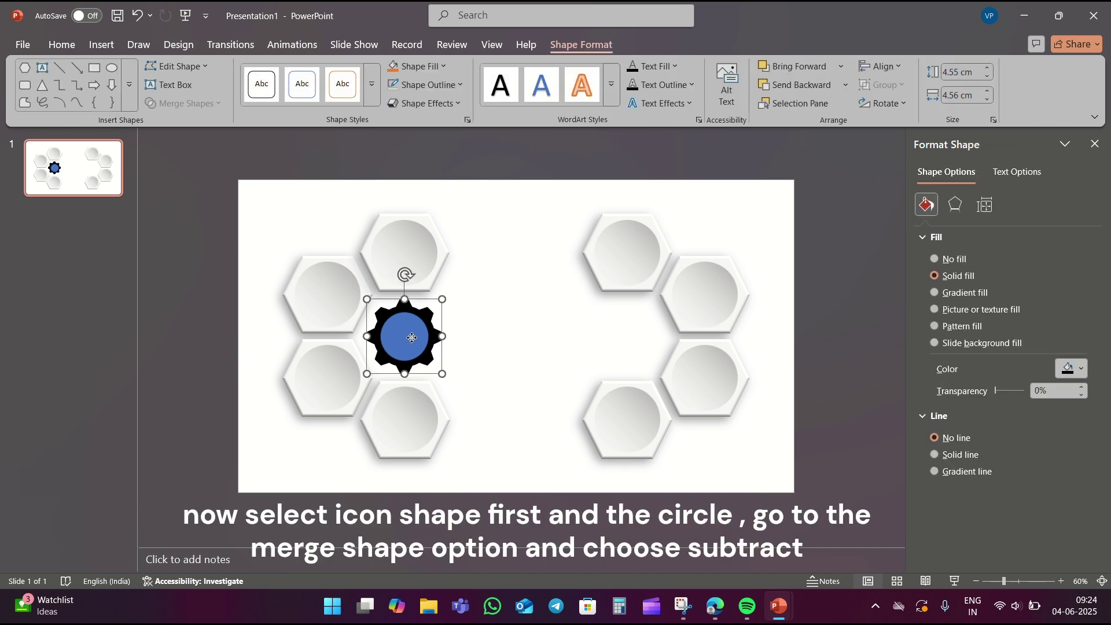
left_click(412, 337, "shift")
left_click(211, 107)
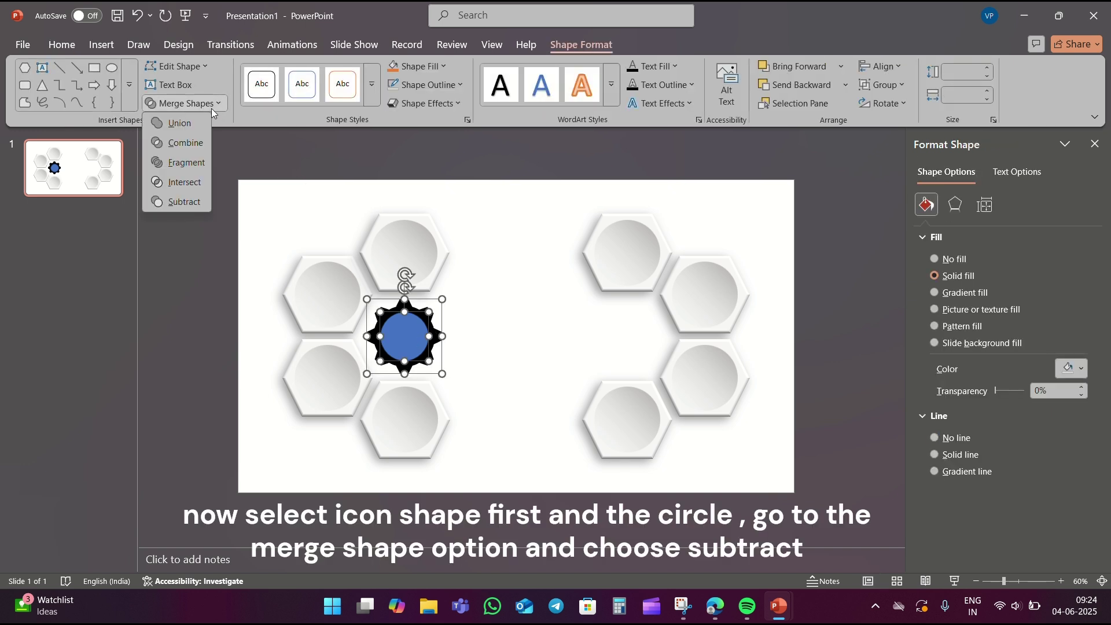
left_click(193, 208)
left_click(501, 279)
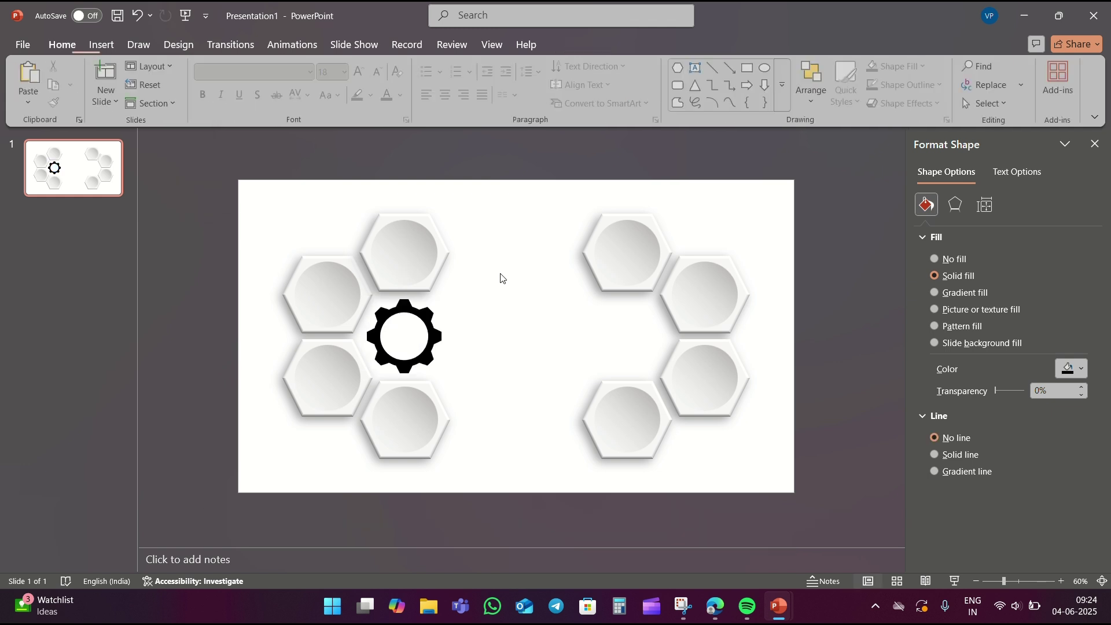
left_click(765, 68)
Step: Draw a circle, size it 2.74 × 2.74 cm, and centre it inside the left gear
left_click_drag(494, 292, 536, 354)
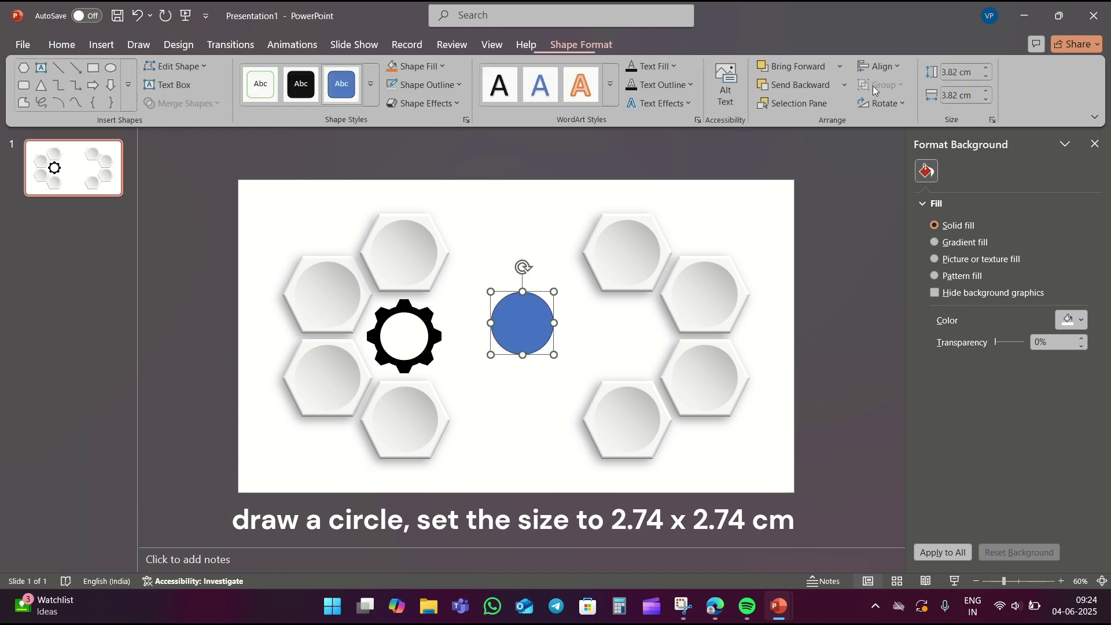
left_click(956, 71)
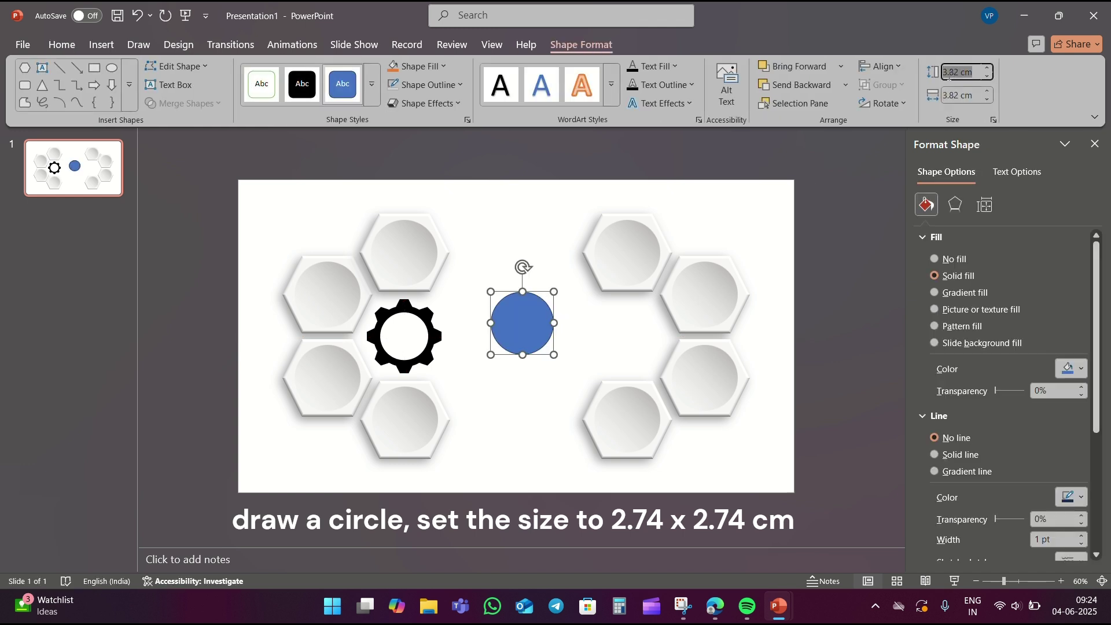
type("2.74")
key("Tab")
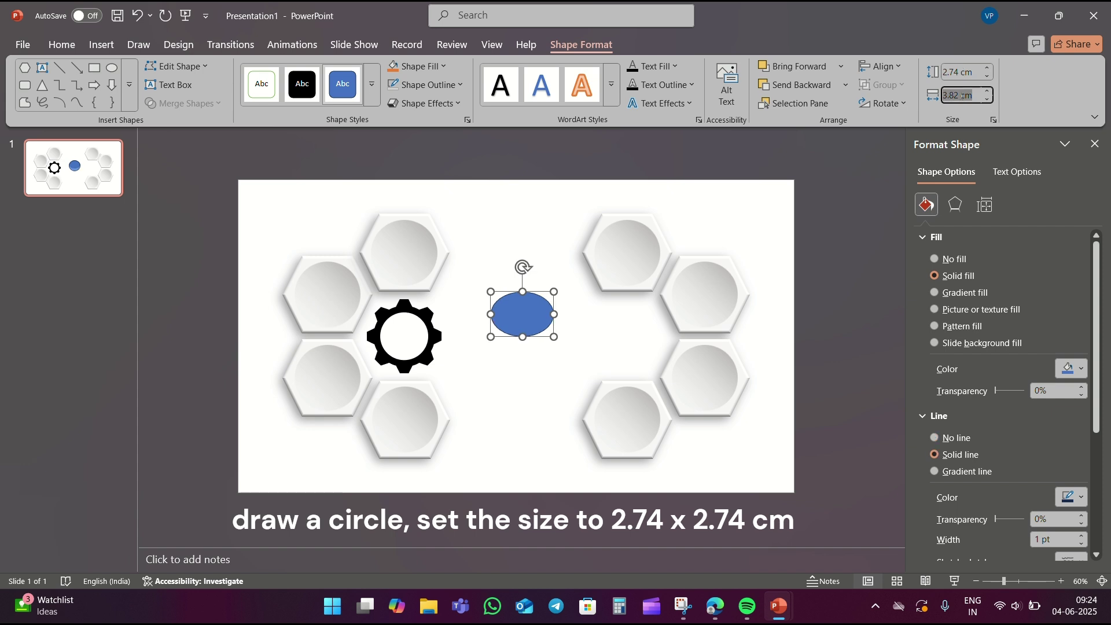
type("2.74")
left_click(637, 347)
left_click_drag(513, 329, 410, 344)
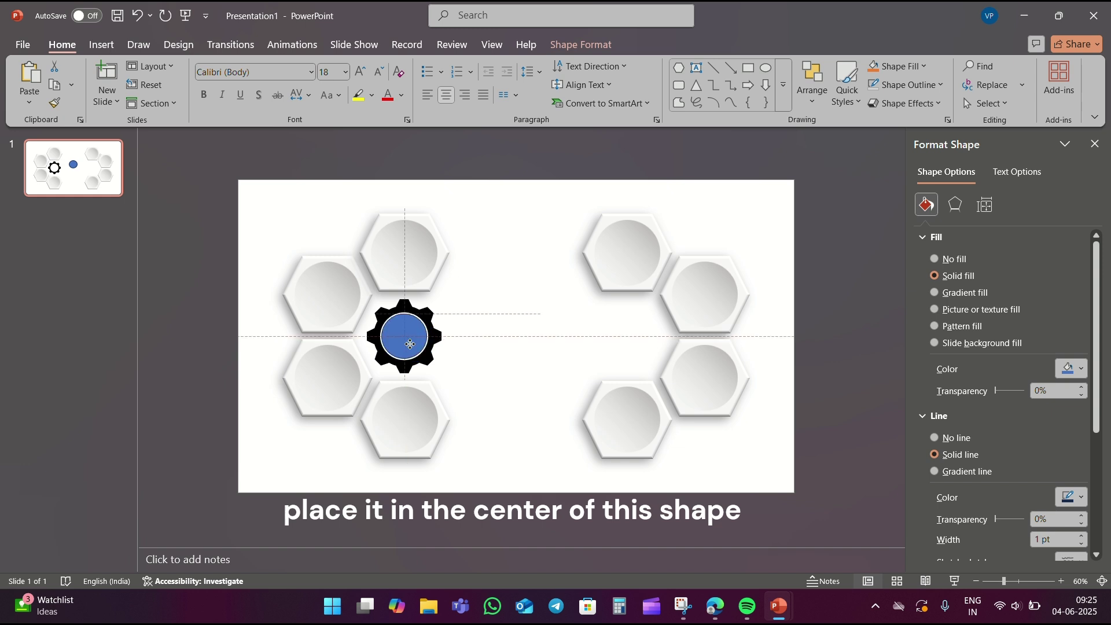
Step: Change the black gear's fill to white
left_click(428, 350)
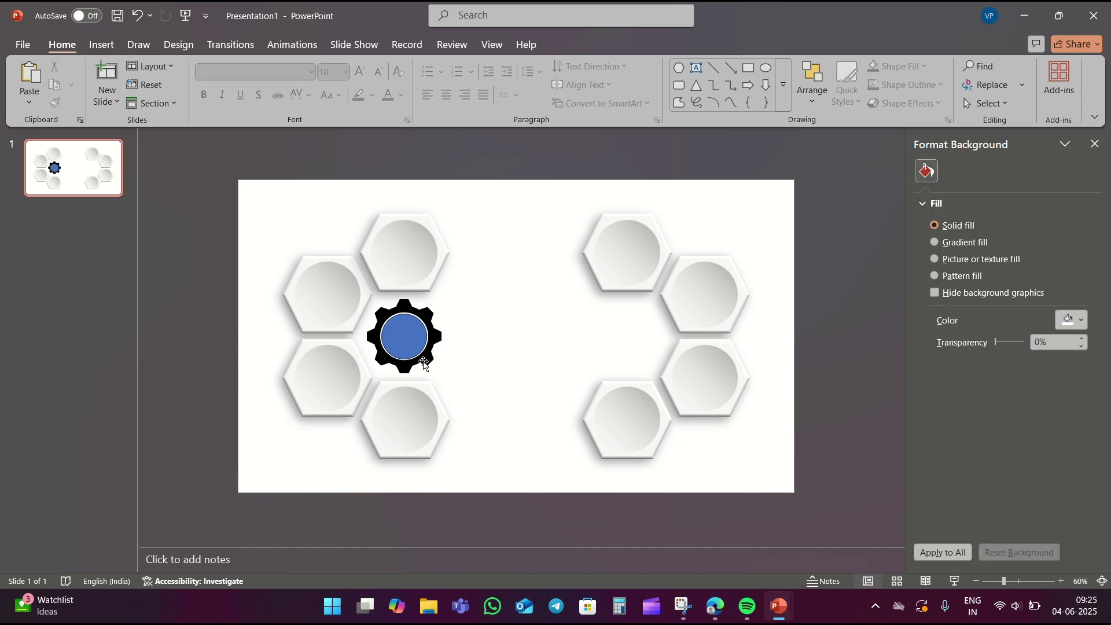
left_click(440, 336)
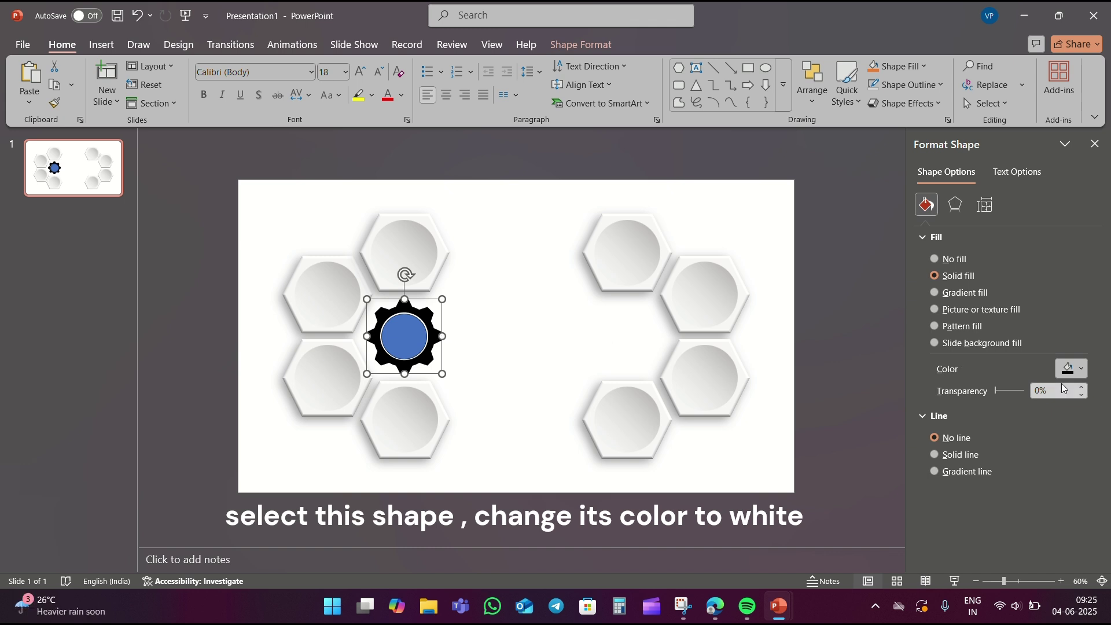
left_click(1074, 369)
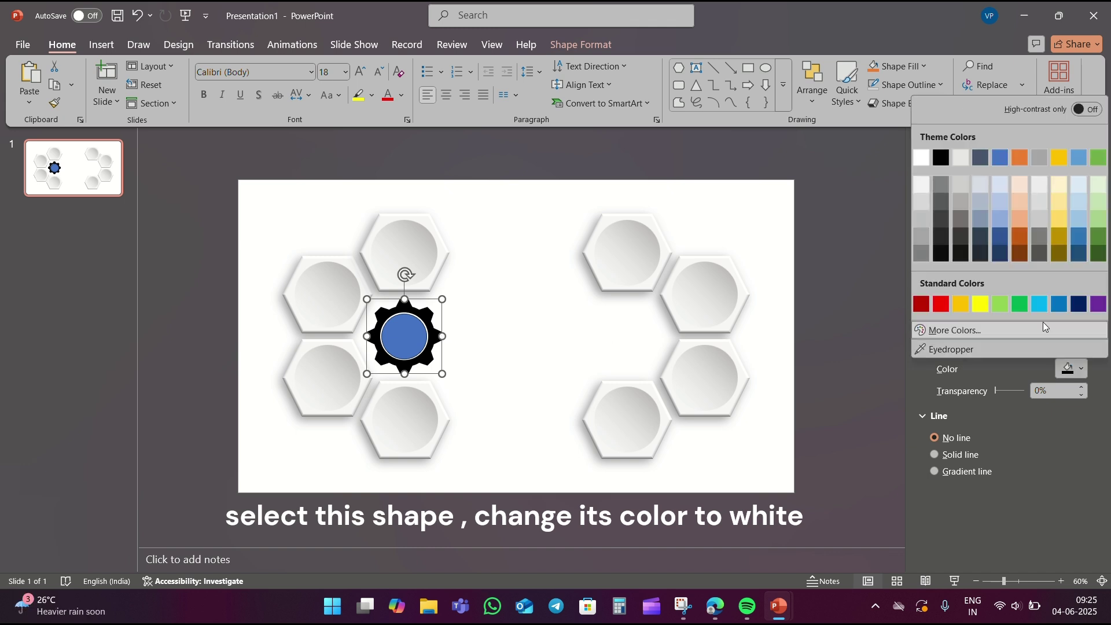
left_click(924, 158)
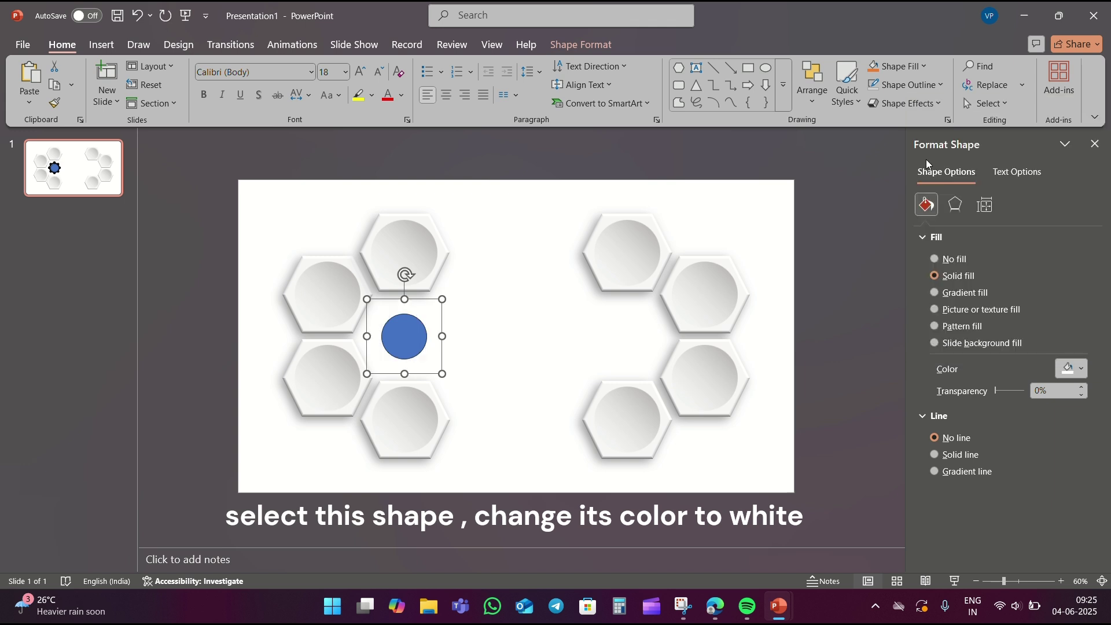
Step: Give the gear a top bevel 3 pt wide and 5 pt high
left_click(956, 214)
left_click(952, 431)
scroll(958, 422, "down", 2)
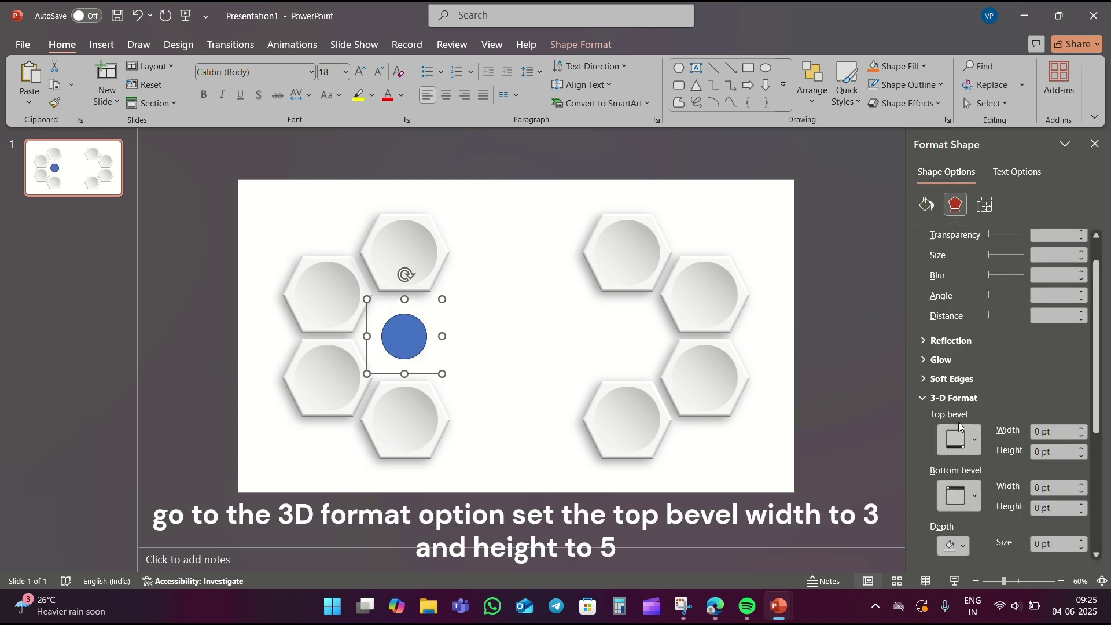
scroll(957, 413, "down", 2)
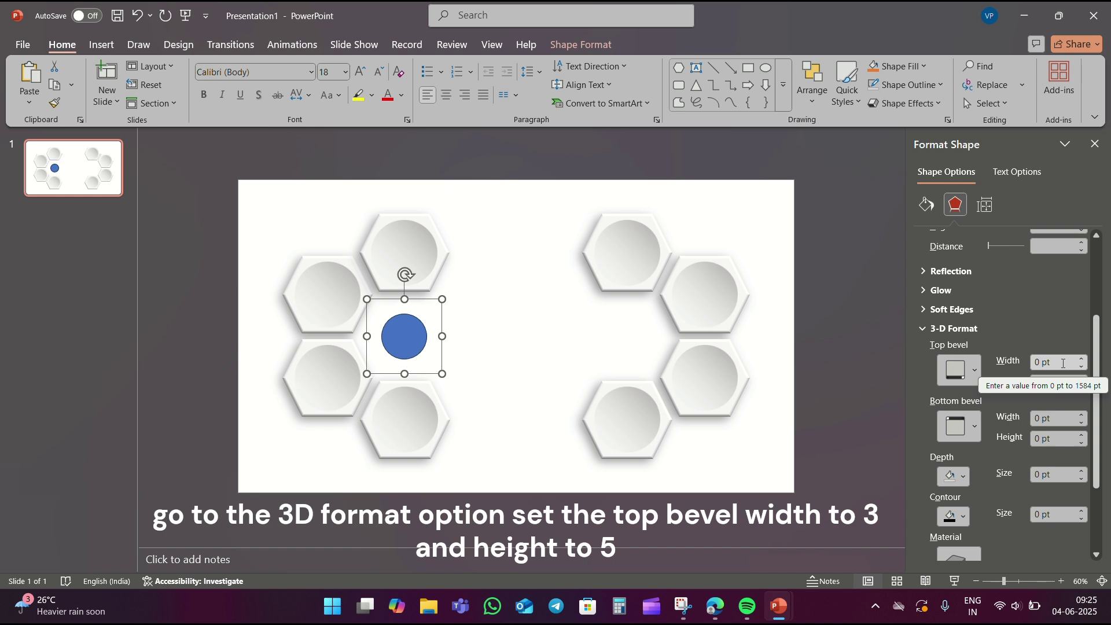
left_click(1010, 360)
type("3")
key("Tab")
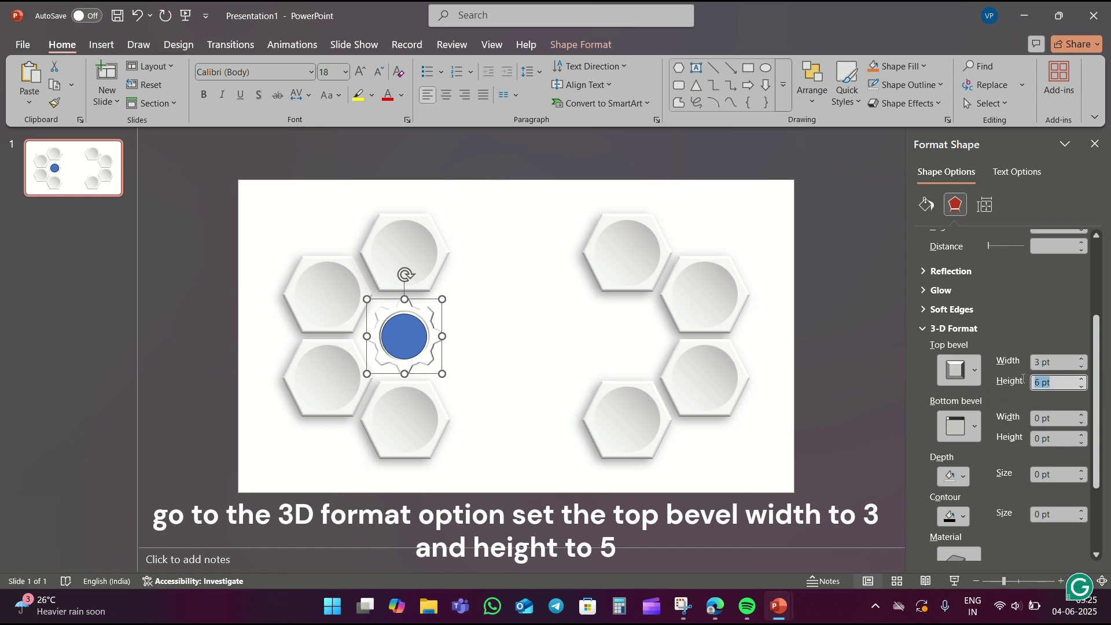
type("5")
scroll(976, 387, "down", 1)
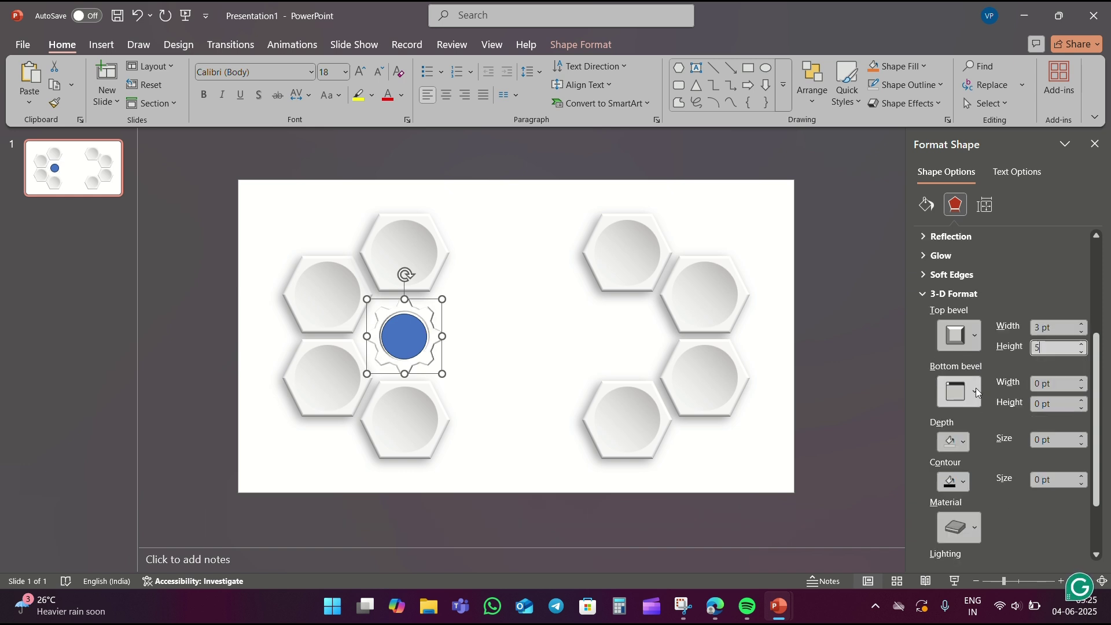
left_click(958, 526)
key("Escape")
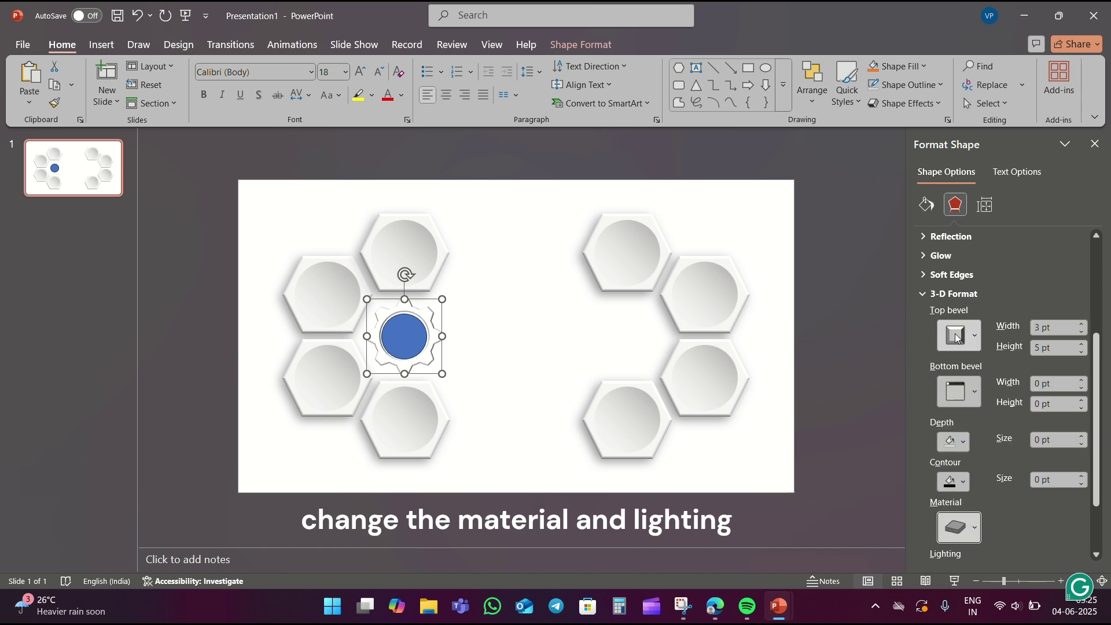
Step: Apply a neutral lighting preset to the gear's 3-D format
scroll(964, 367, "down", 2)
scroll(964, 368, "down", 1)
left_click(961, 500)
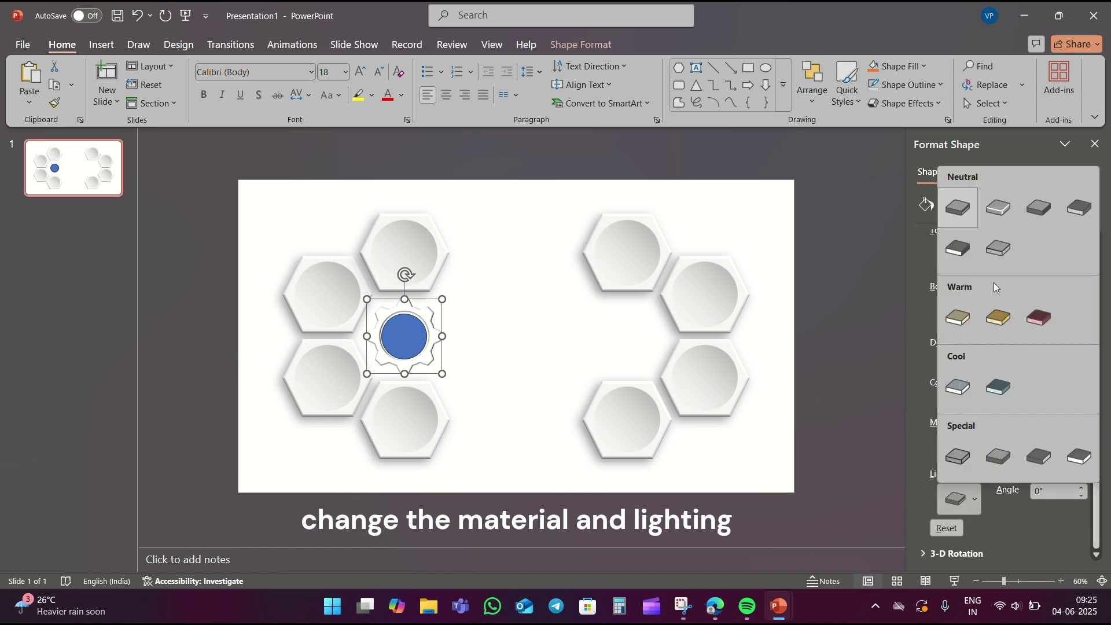
left_click(1038, 213)
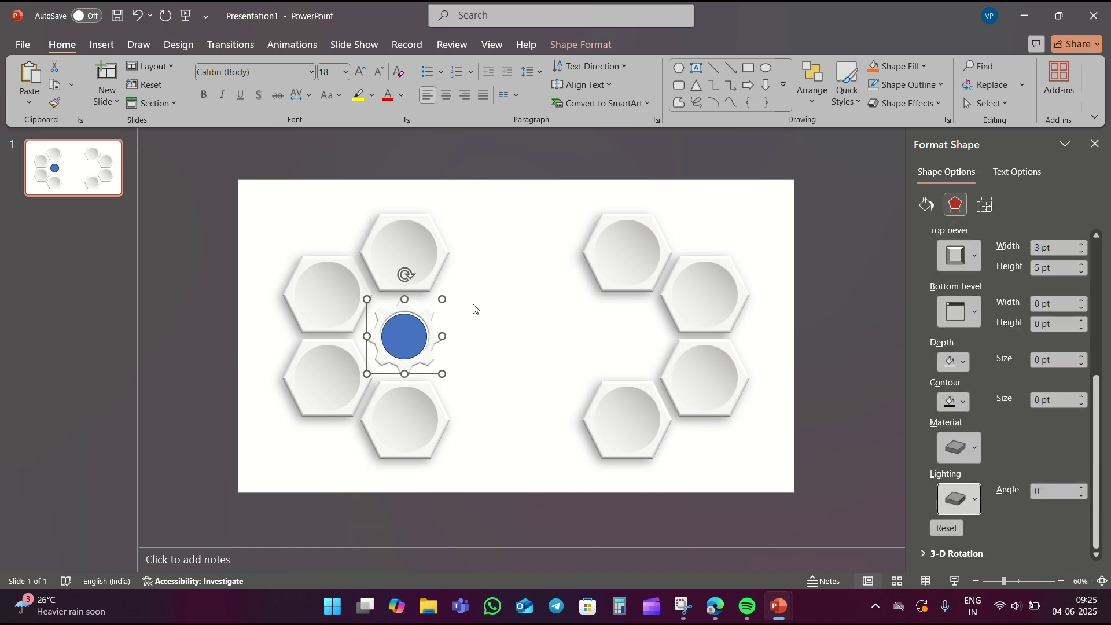
Step: Add an outer shadow to the gear with 20 pt blur and 8 pt distance
scroll(1012, 267, "up", 5)
left_click(1067, 258)
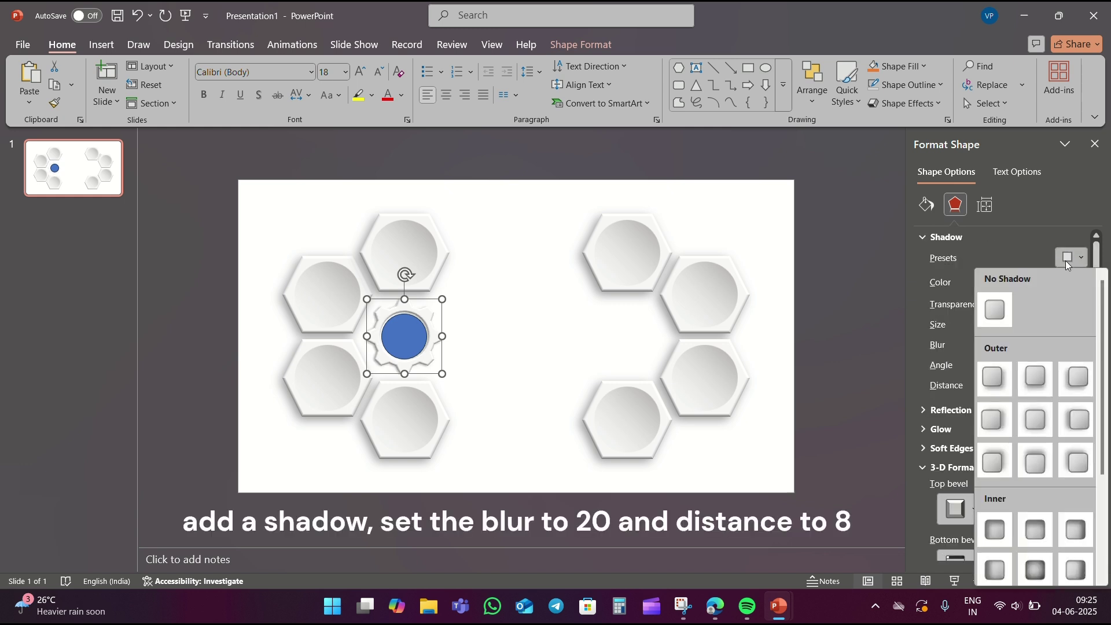
left_click(1070, 392)
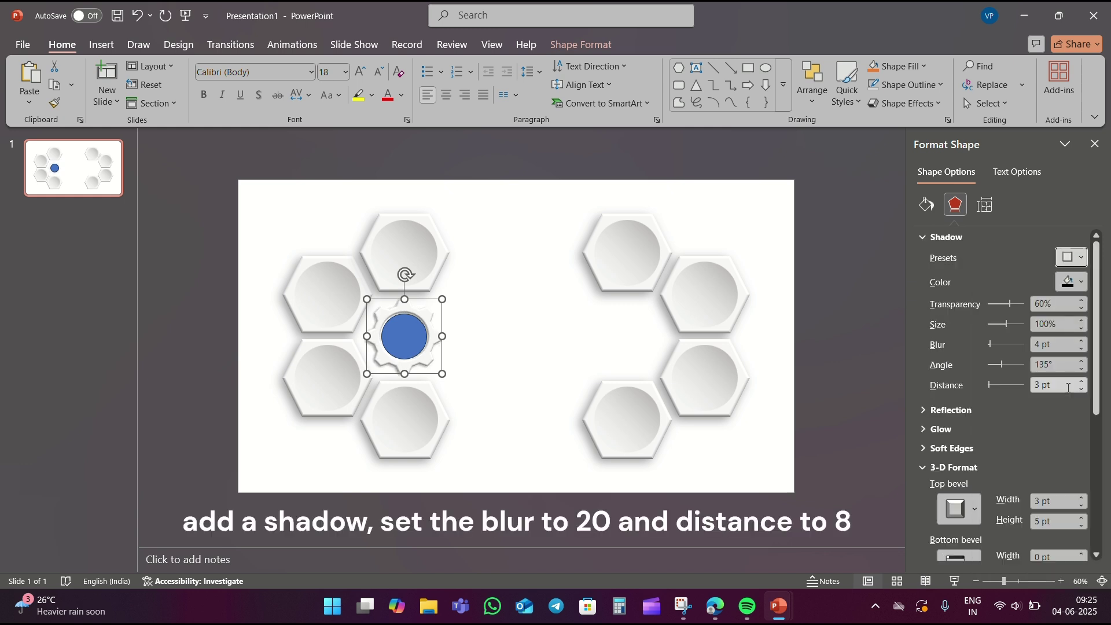
left_click(1051, 343)
type("20")
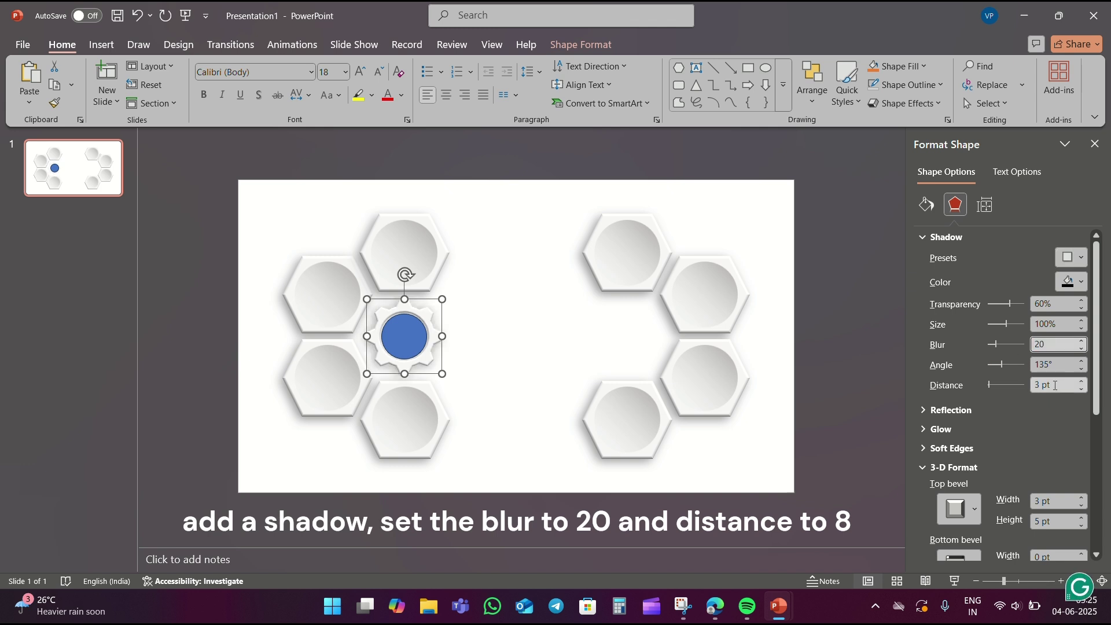
left_click(1026, 385)
type("8")
key("Return")
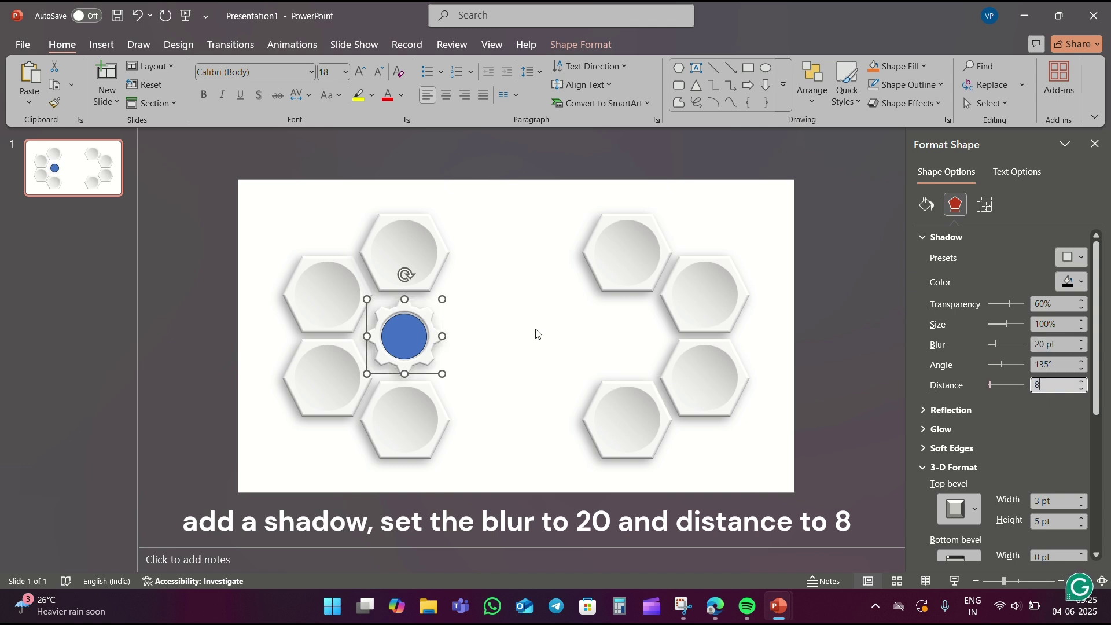
key("Escape")
left_click(404, 335)
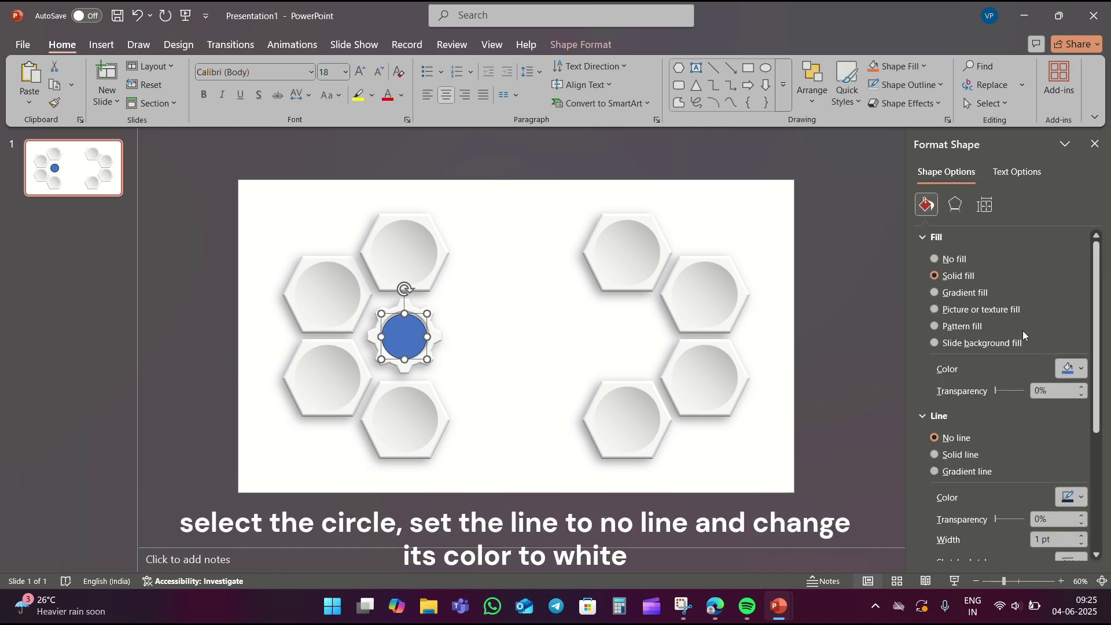
Step: Remove the inner circle's outline and fill it white
left_click(962, 437)
left_click(1068, 370)
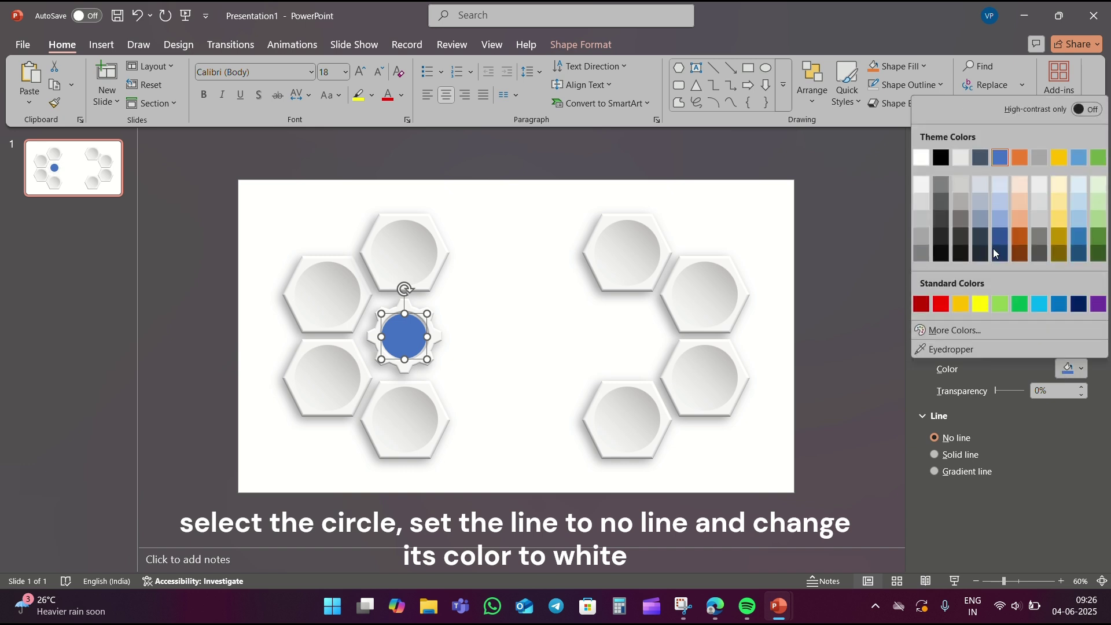
left_click(922, 158)
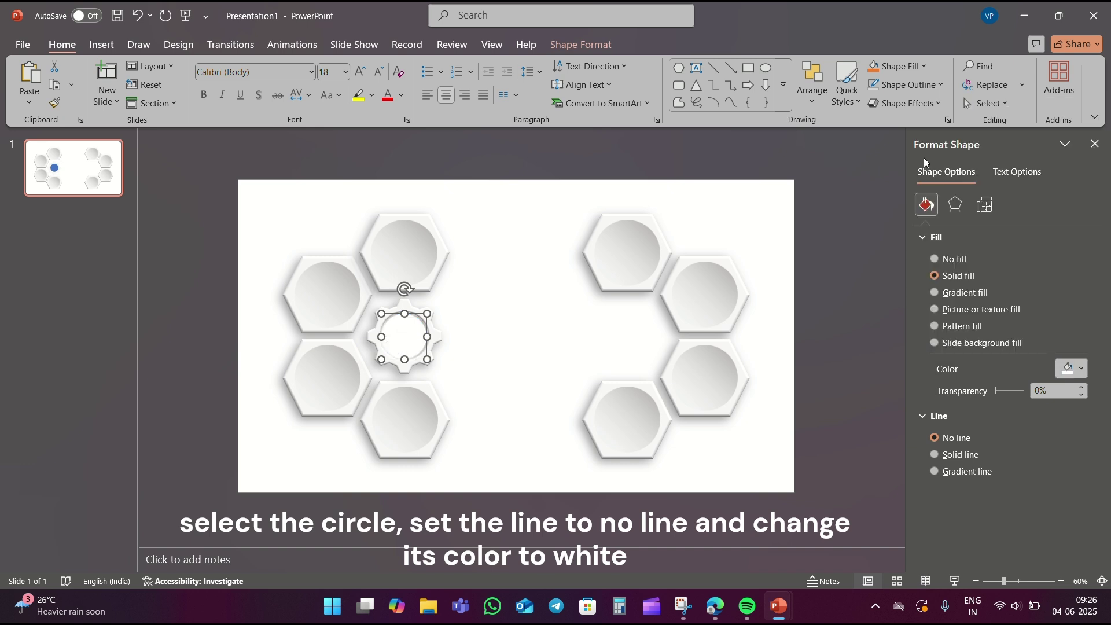
Step: Give the inner circle a 2 pt × 2 pt top bevel
left_click(955, 204)
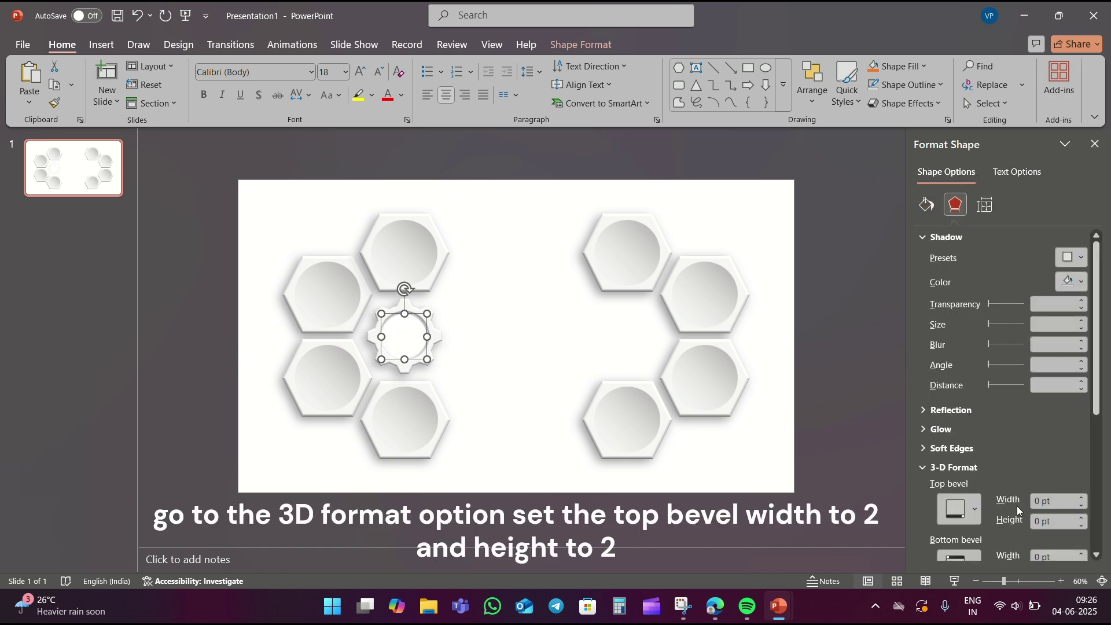
left_click(1053, 501)
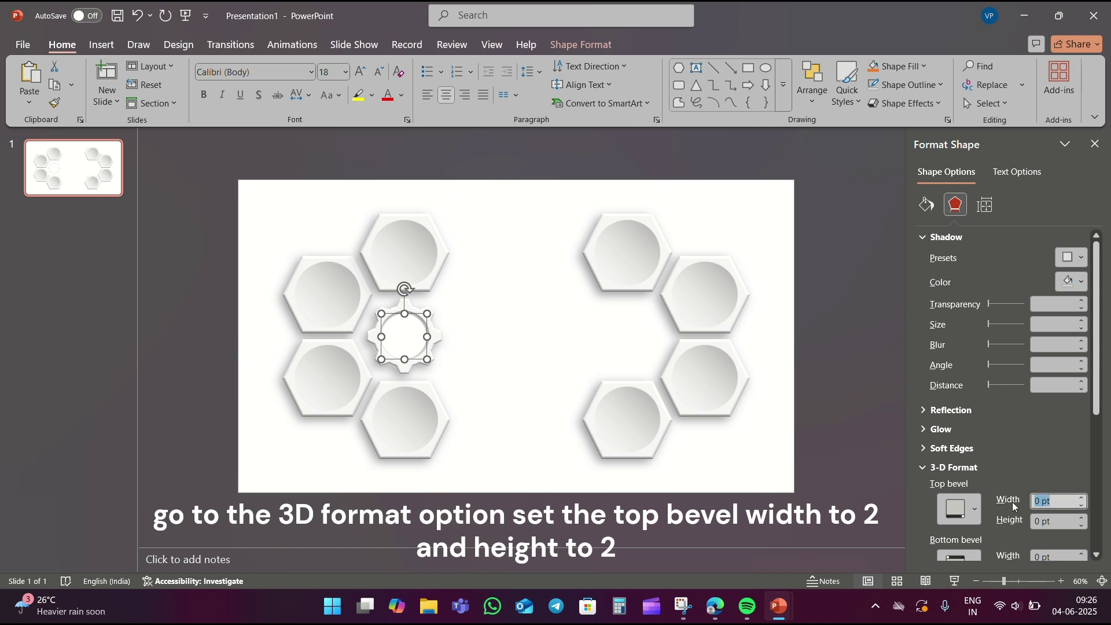
scroll(1022, 471, "down", 2)
scroll(1022, 470, "down", 1)
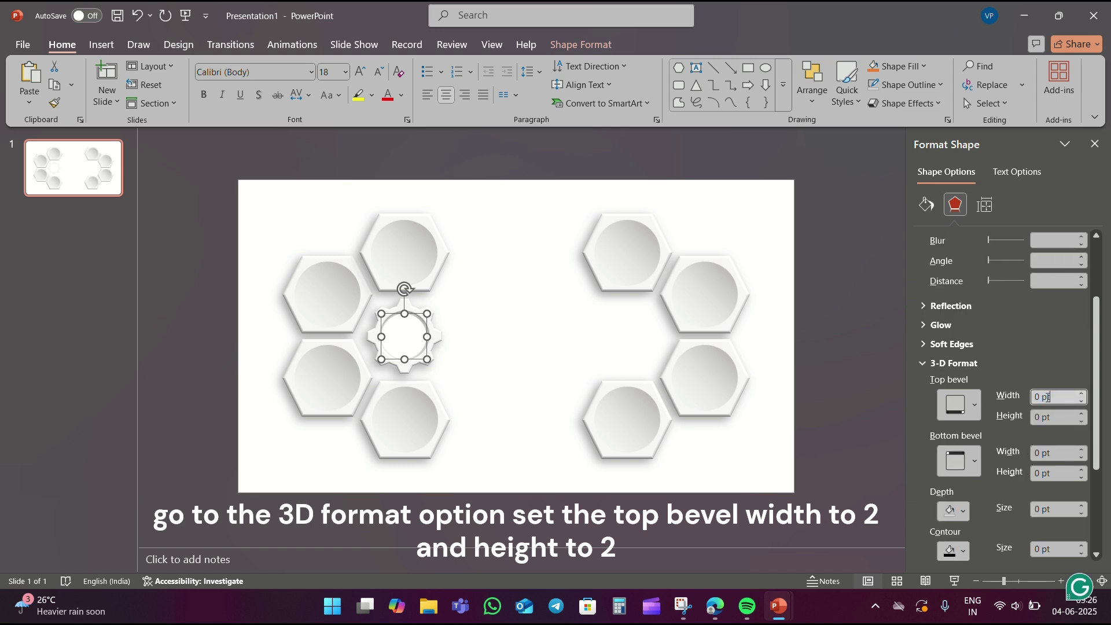
type("2")
key("Tab")
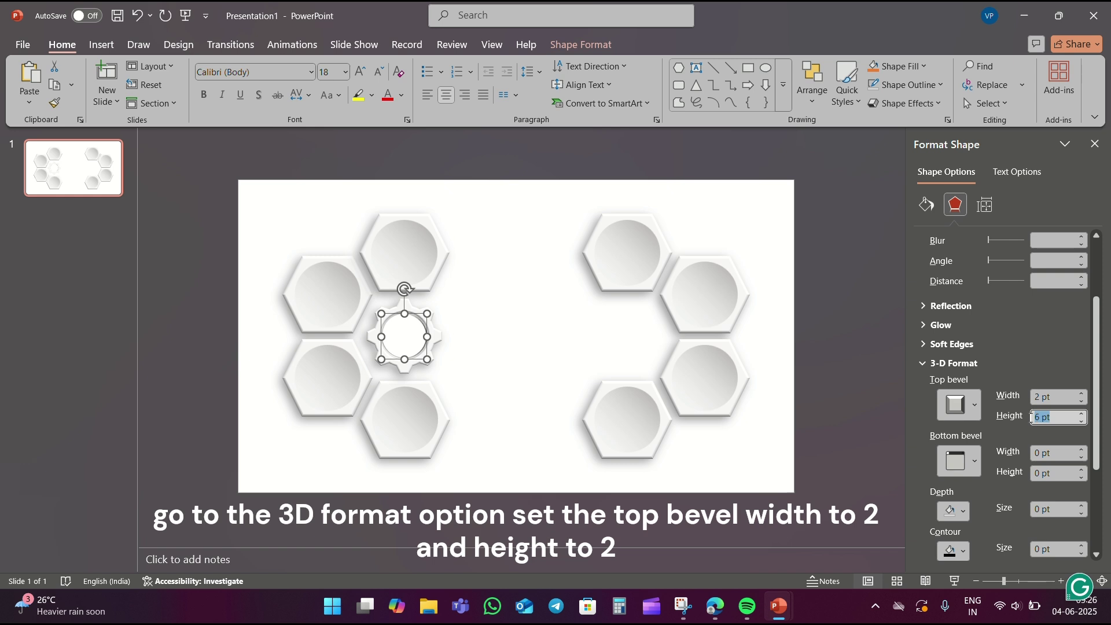
type("2")
scroll(978, 428, "down", 2)
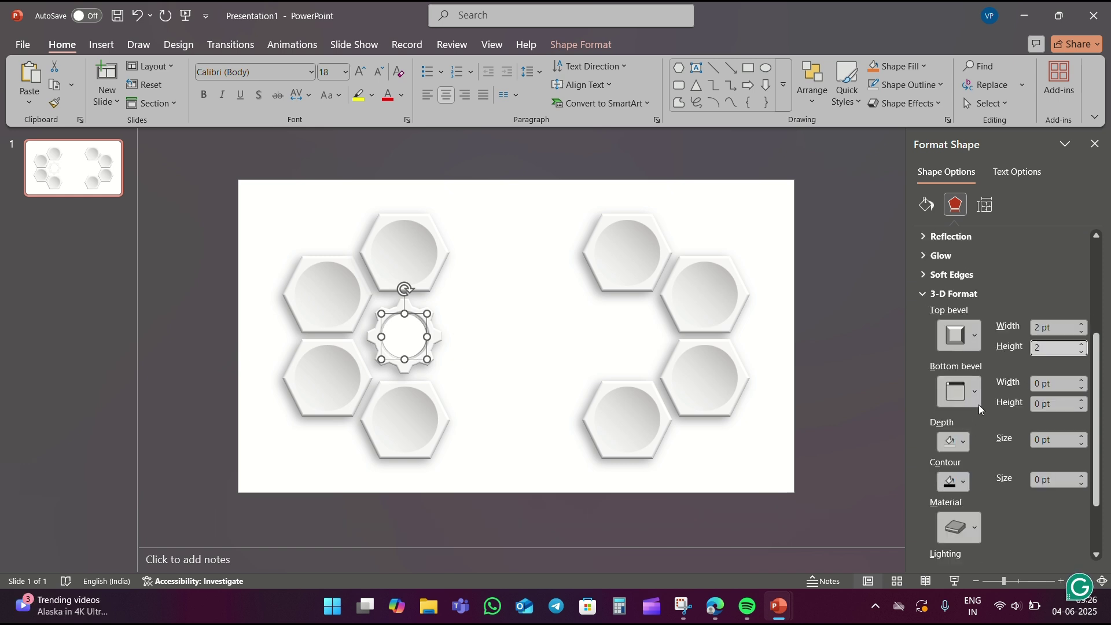
scroll(1001, 313, "down", 2)
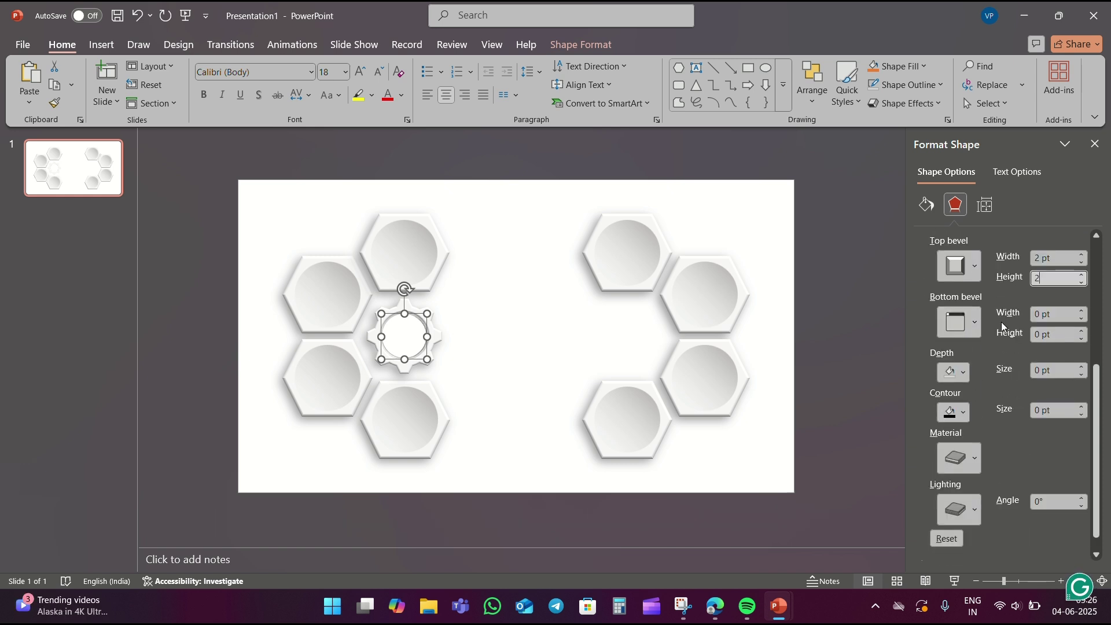
Step: Apply a material preset and a lighting preset to the inner circle
left_click(958, 449)
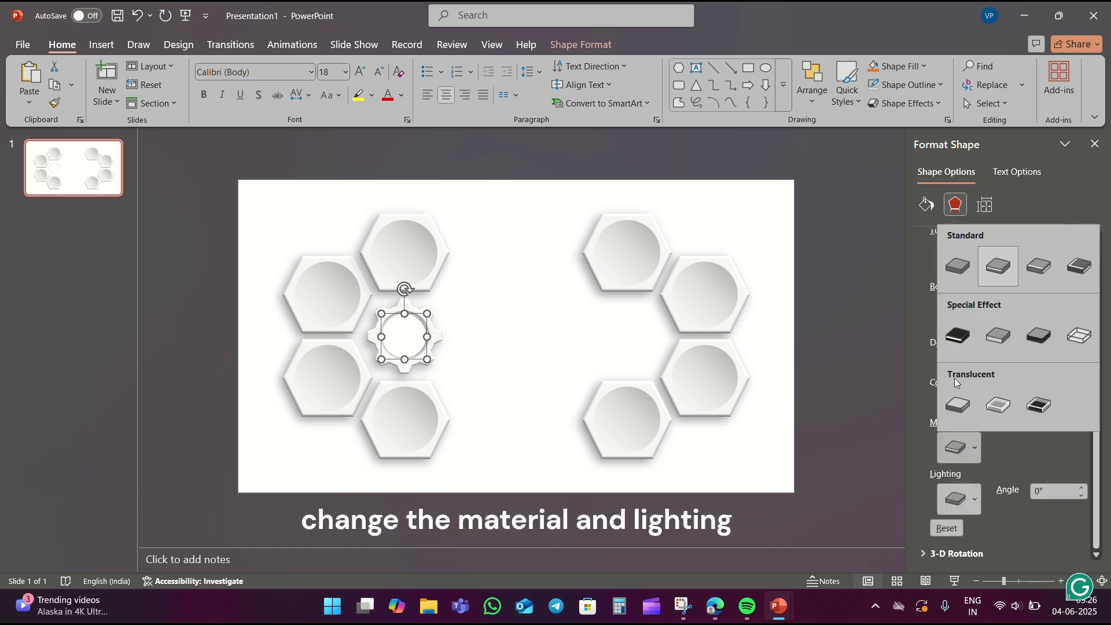
left_click(964, 279)
left_click(959, 499)
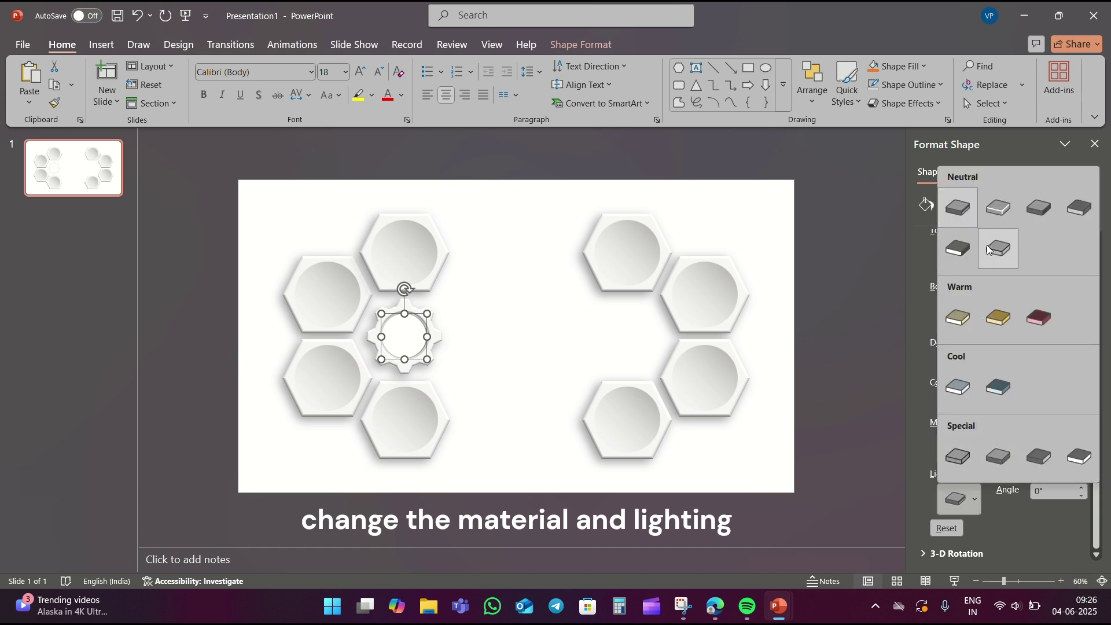
left_click(1028, 225)
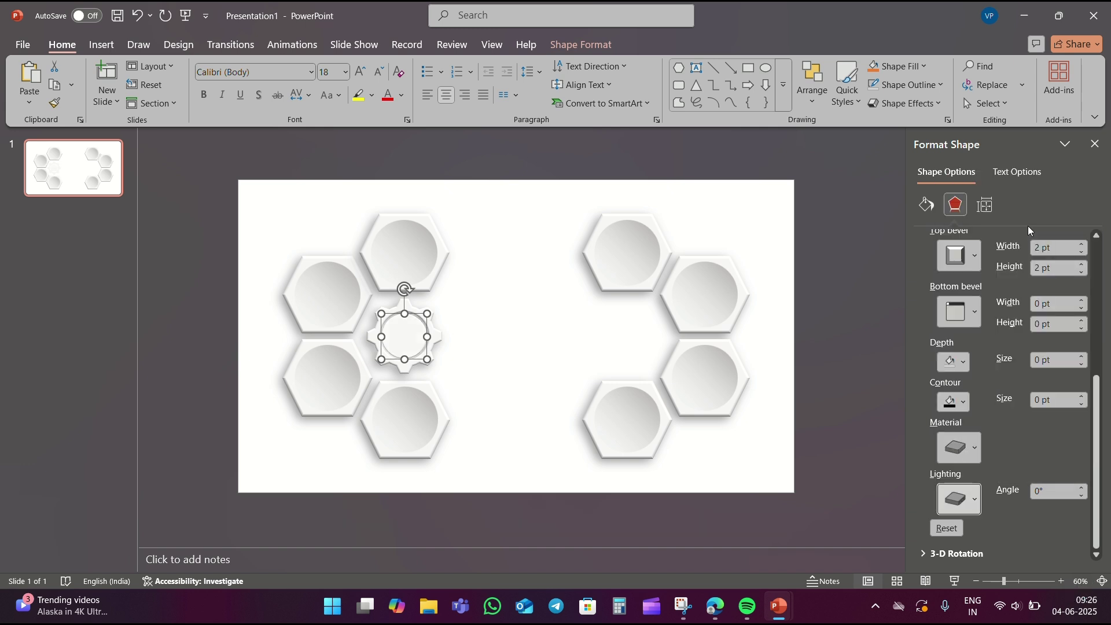
Step: Add an outer shadow preset with 20 pt blur and 8 pt distance
scroll(999, 322, "up", 2)
scroll(999, 322, "up", 3)
scroll(1042, 265, "up", 1)
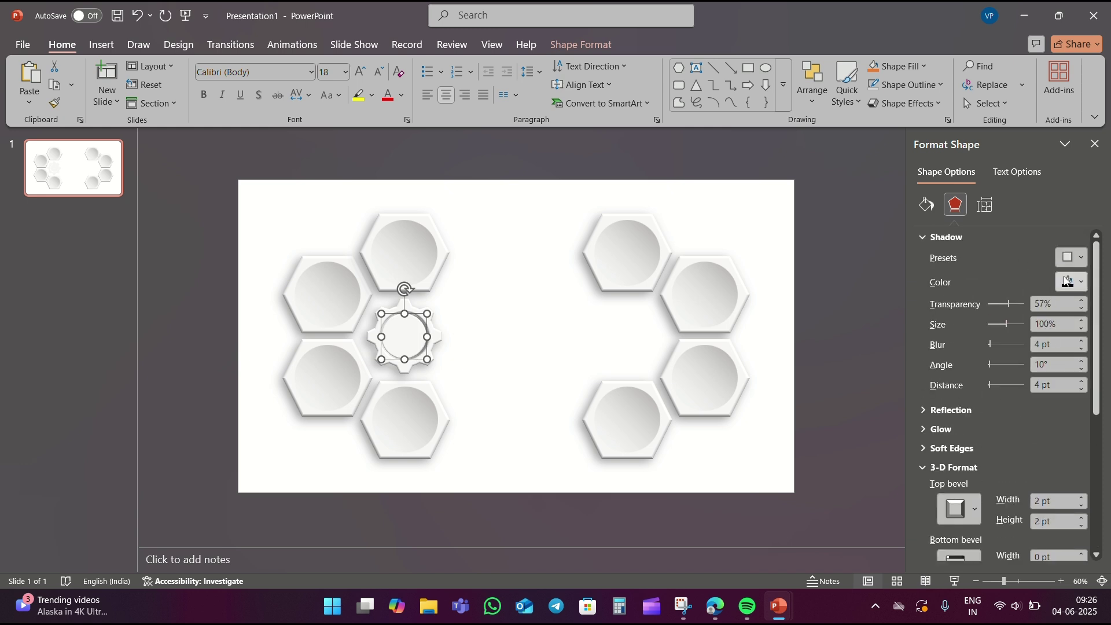
left_click(1071, 257)
left_click(1084, 377)
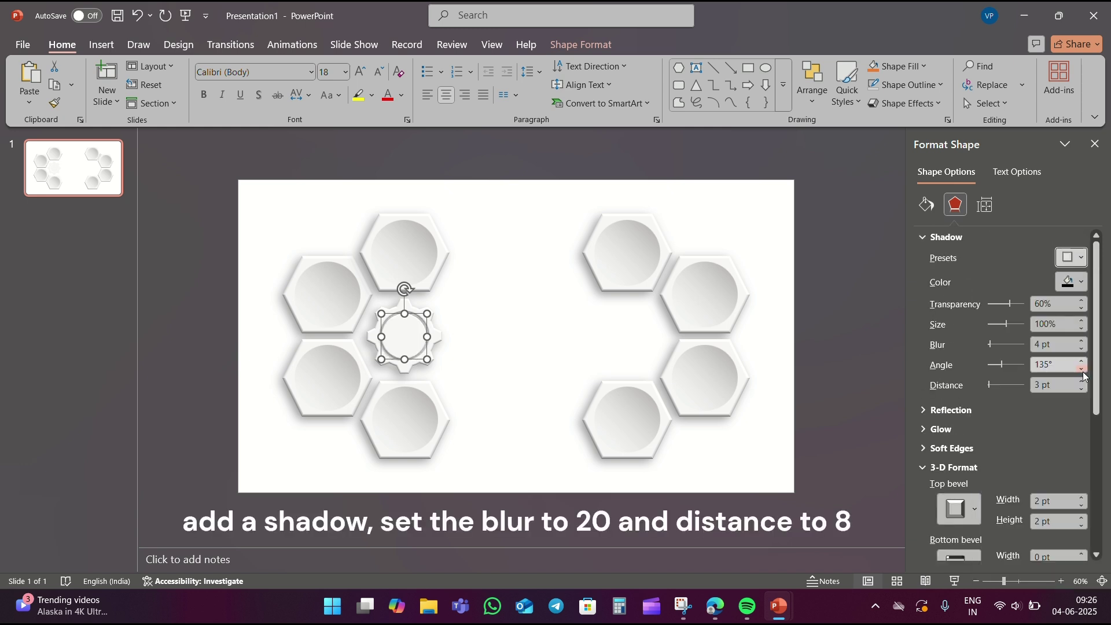
triple_click(1056, 344)
type("2")
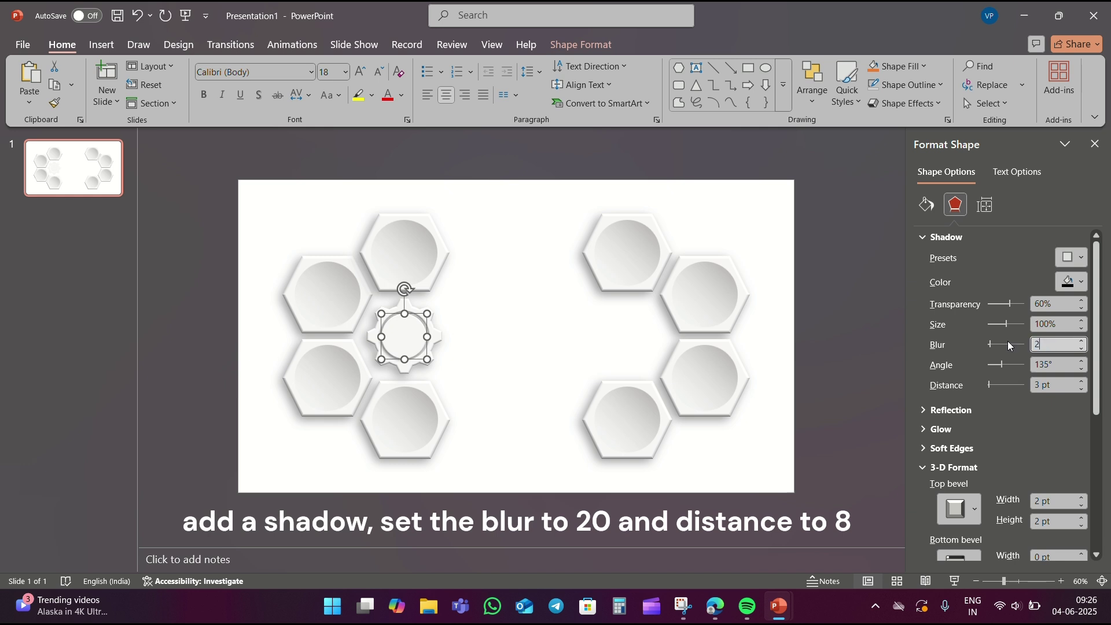
type("0")
triple_click(1026, 386)
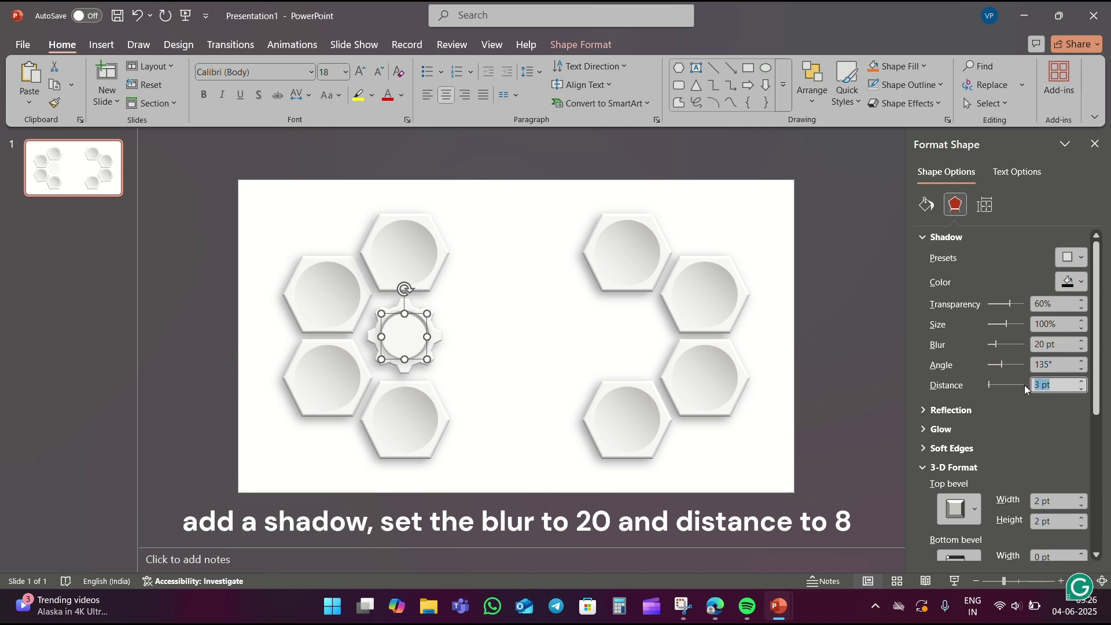
type("8")
left_click(501, 328)
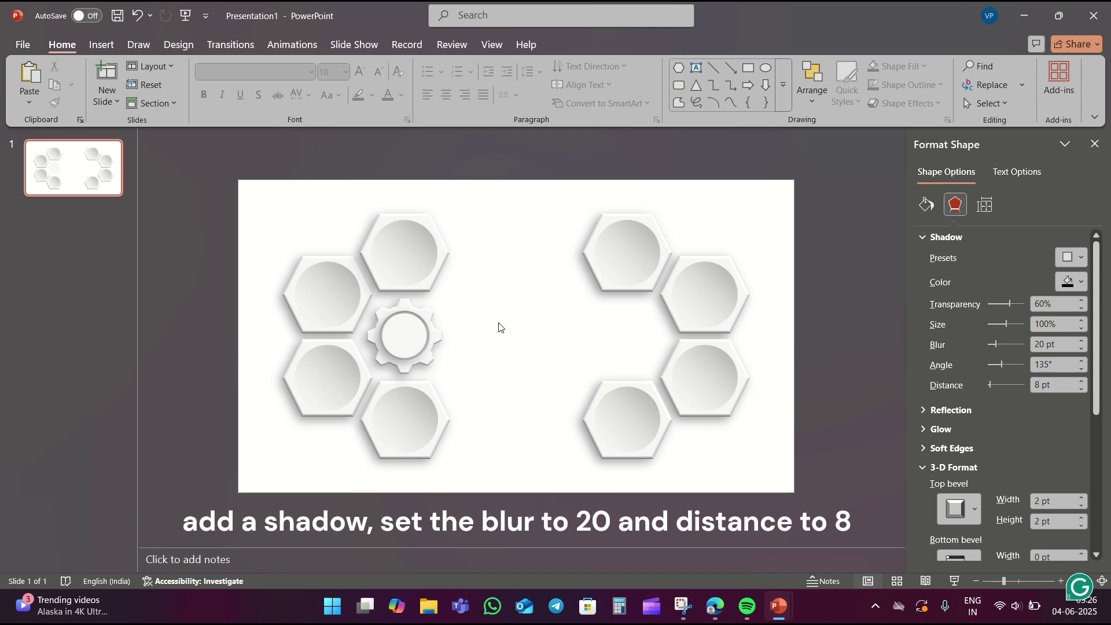
Step: Group the gear with its inner circle
left_click(438, 335)
left_click(418, 330, "shift")
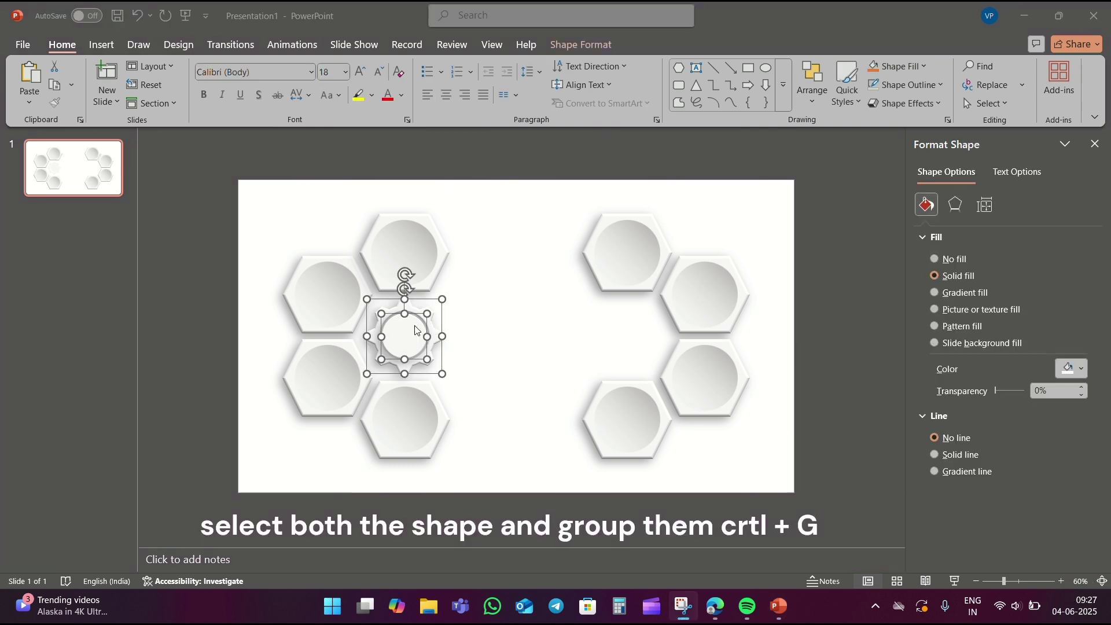
key("ctrl+g")
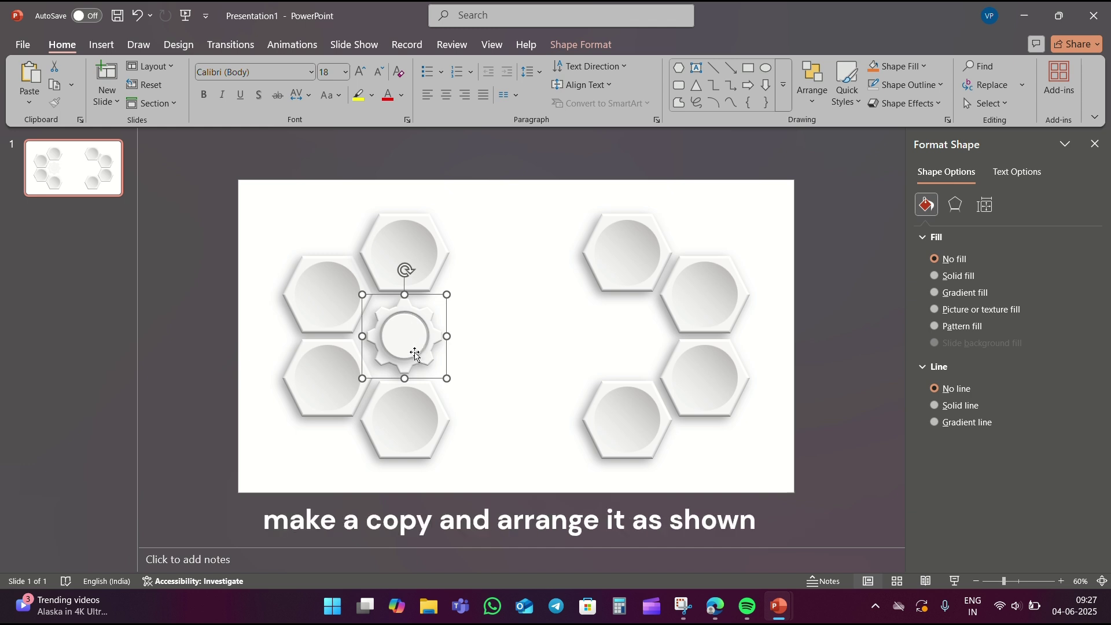
Step: Duplicate the gear group and place the copy in the right hexagon cluster
key("ctrl+c")
key("ctrl+v")
left_click_drag(413, 350, 620, 338)
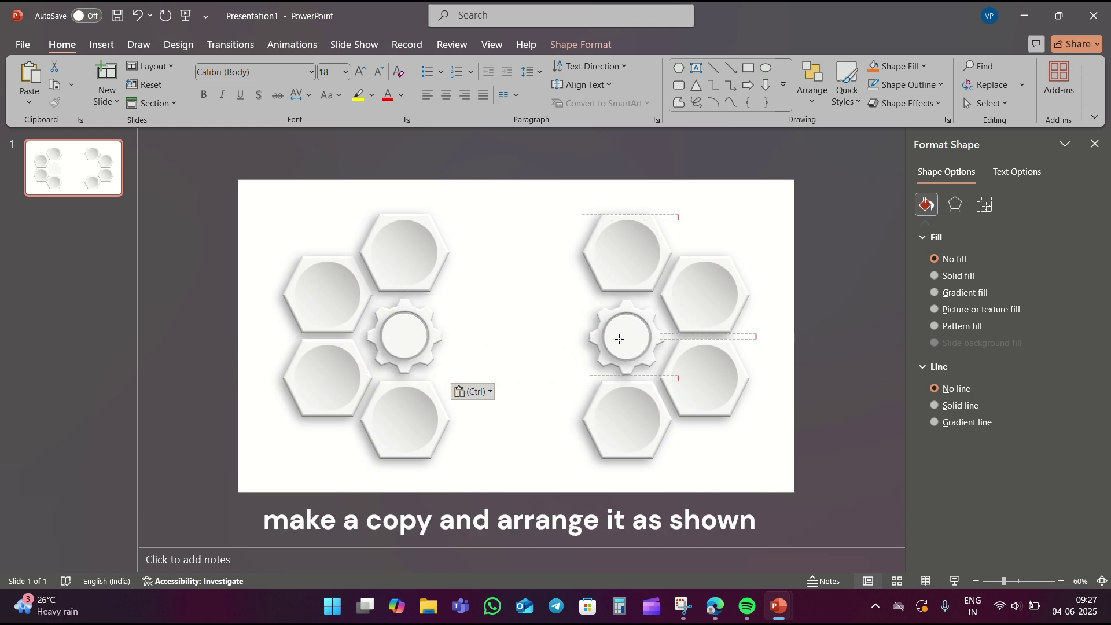
left_click(491, 368)
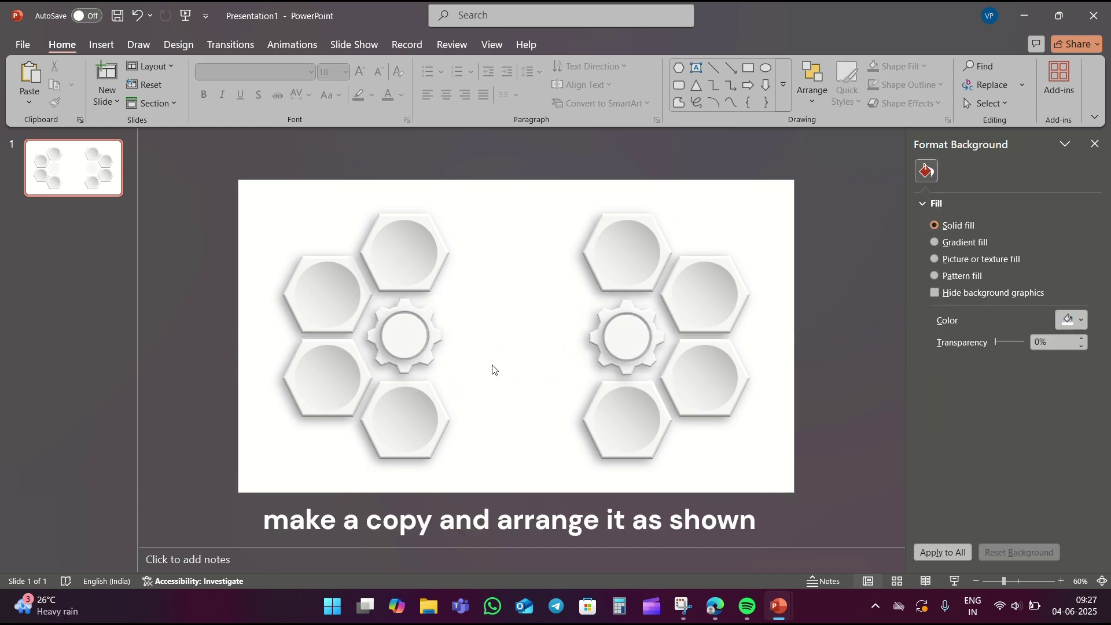
Step: Draw a rounded rectangle across the slide centre and round its ends into a pill
left_click(764, 80)
left_click(685, 86)
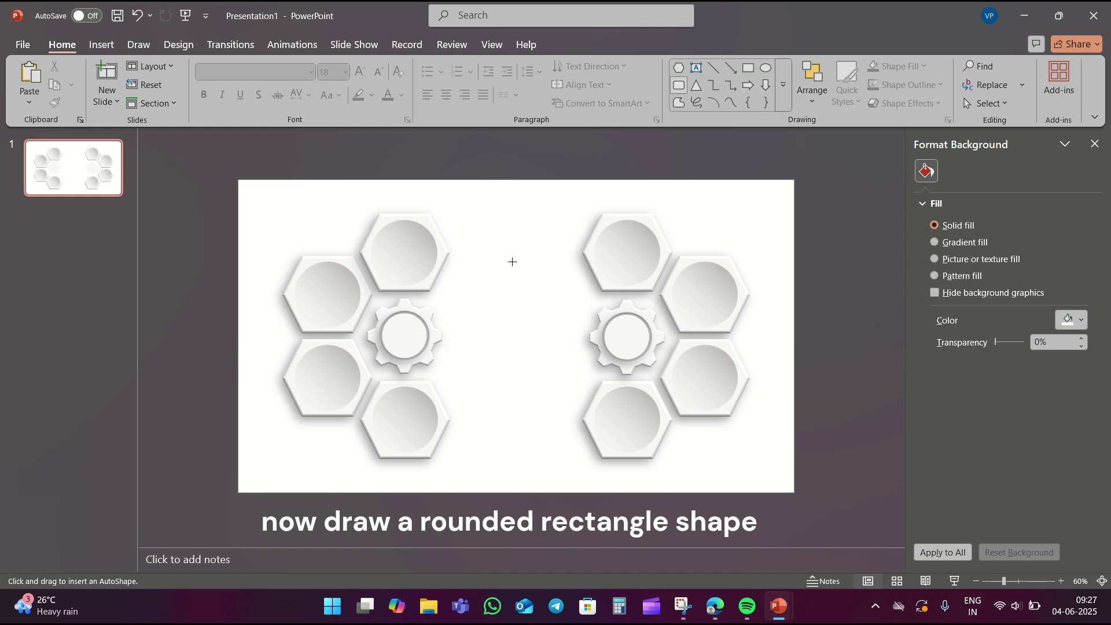
left_click_drag(466, 308, 683, 369)
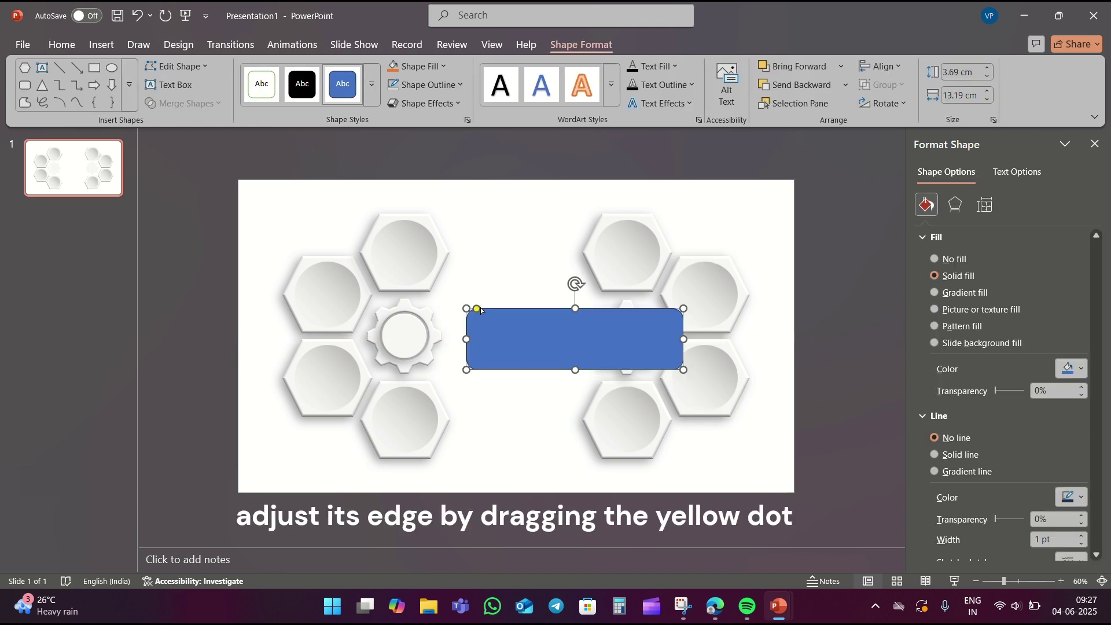
left_click_drag(478, 310, 543, 317)
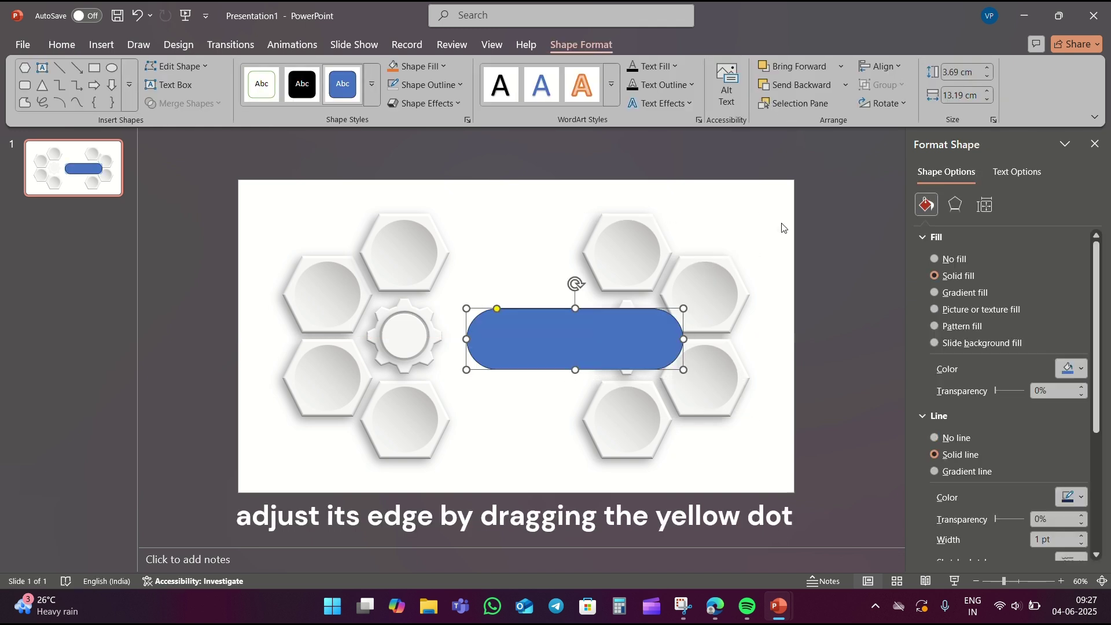
Step: Size the bar to 2.74 cm high by 13.95 cm wide and move it between the gears
triple_click(964, 73)
type("2.74")
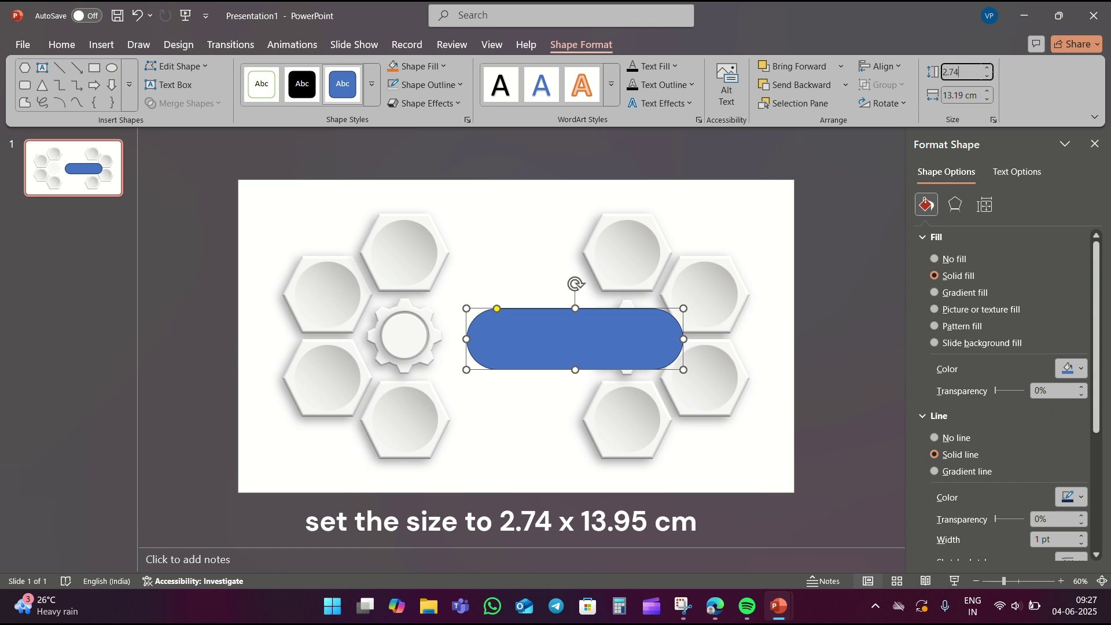
triple_click(955, 96)
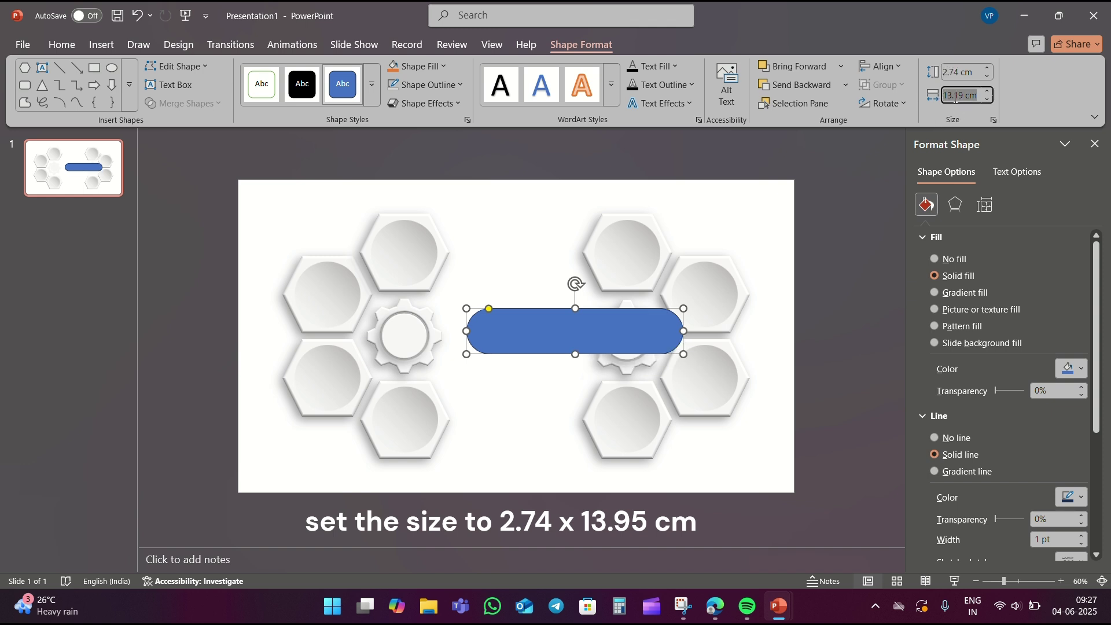
type("1")
left_click(744, 226)
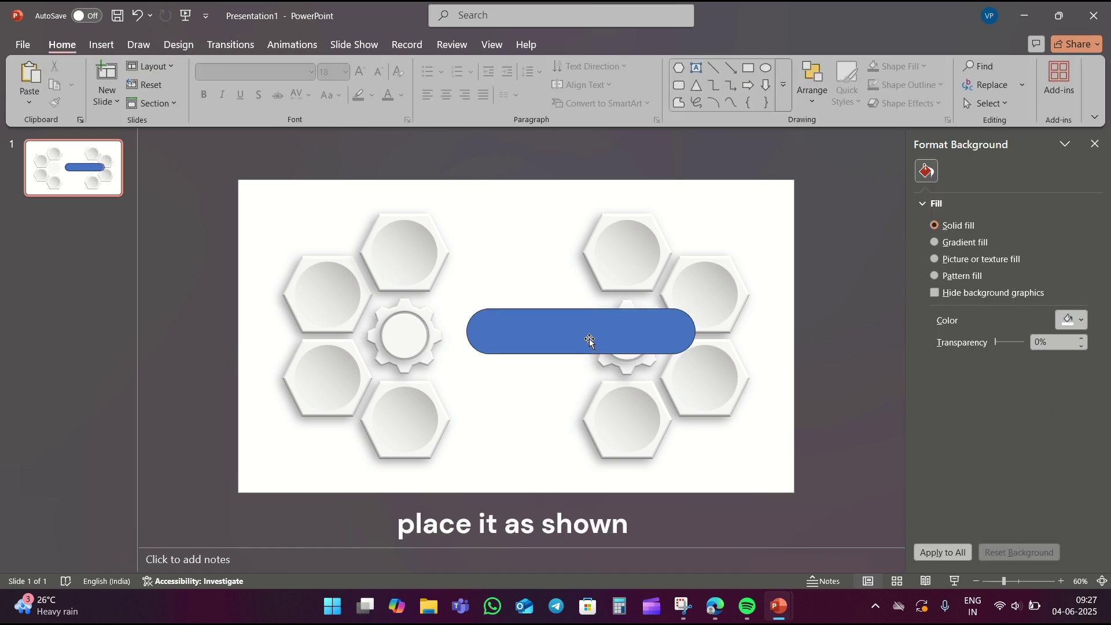
left_click_drag(612, 337, 547, 341)
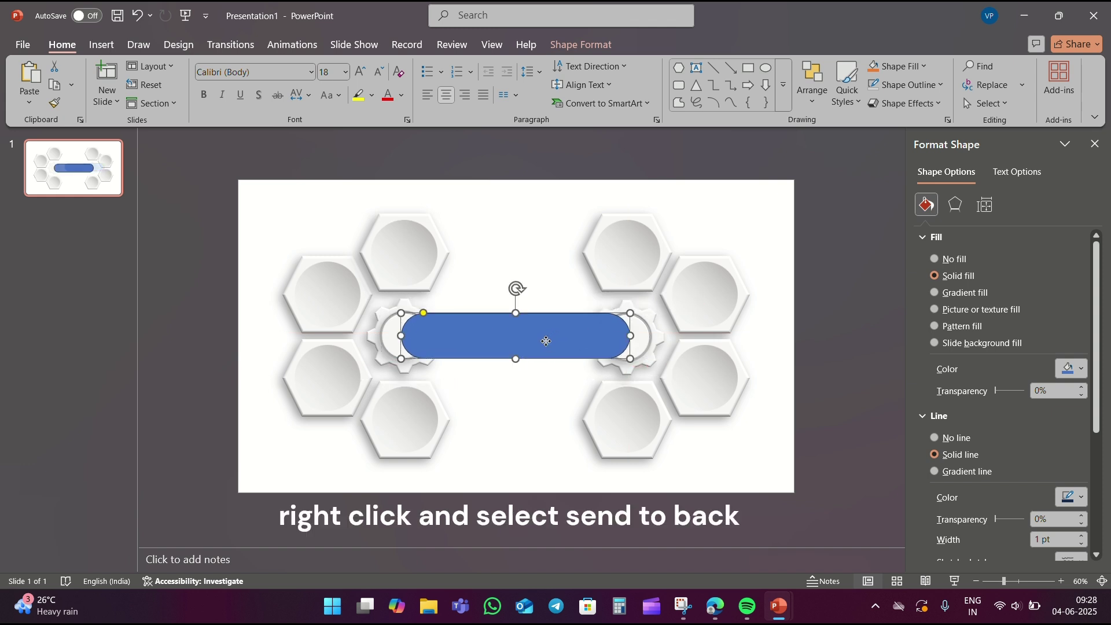
right_click(546, 341)
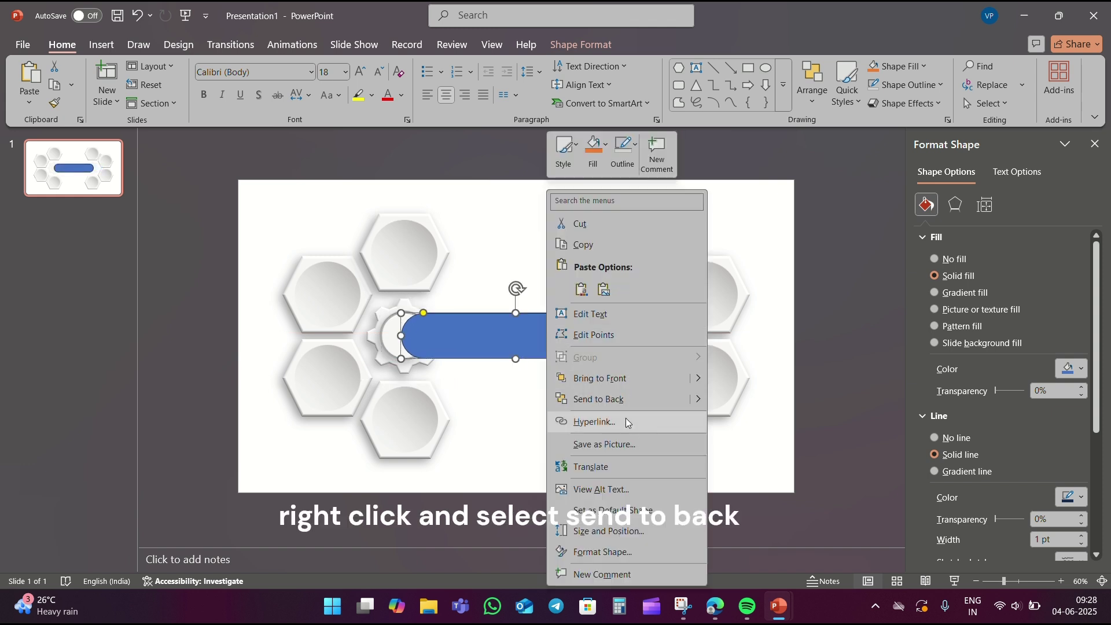
Step: Send the bar behind the gears, remove its outline, and fill it white
left_click(617, 408)
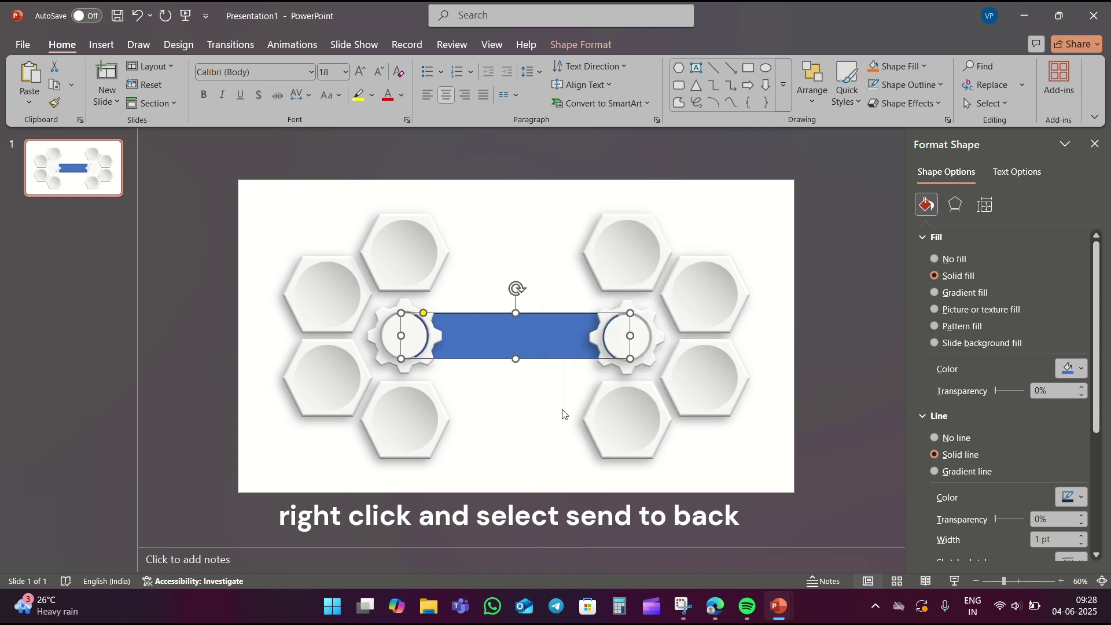
left_click(530, 413)
left_click(538, 329)
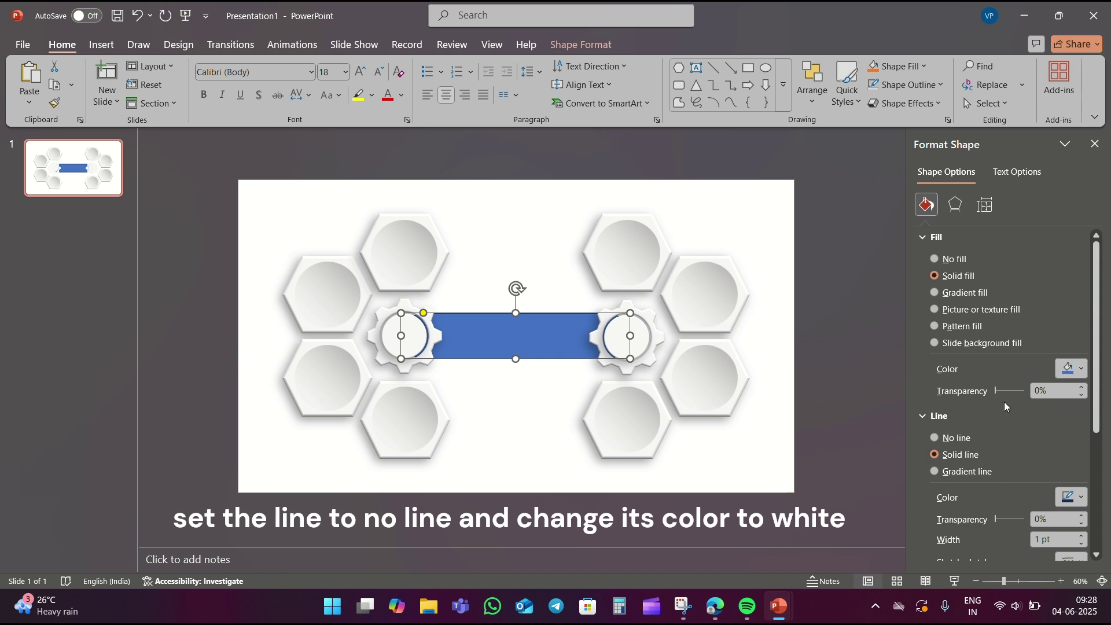
left_click(966, 439)
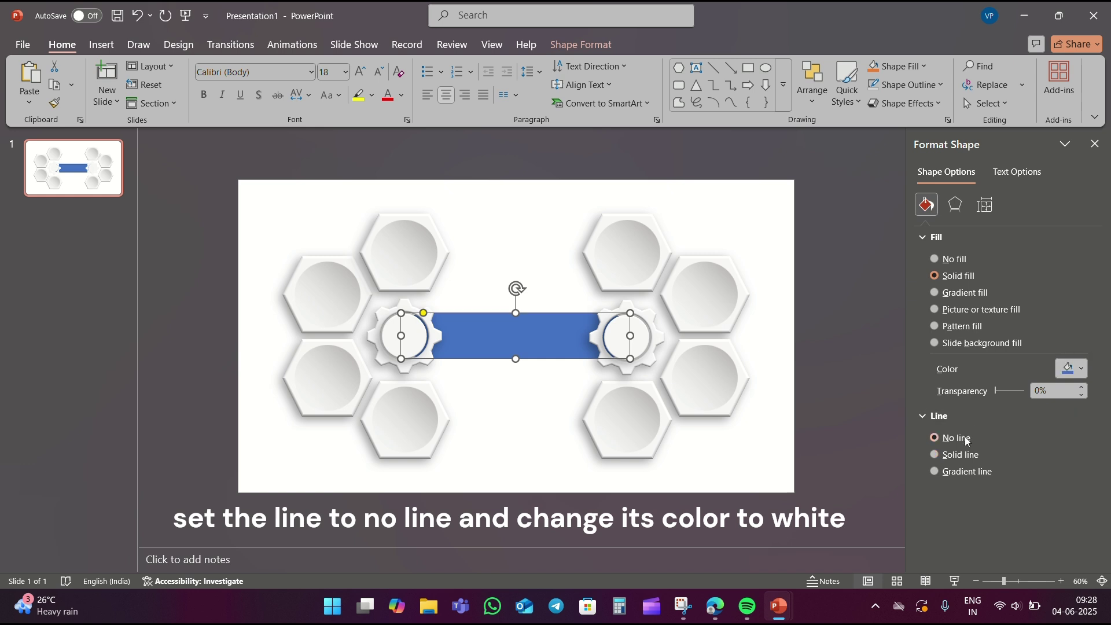
left_click(1079, 371)
left_click(922, 156)
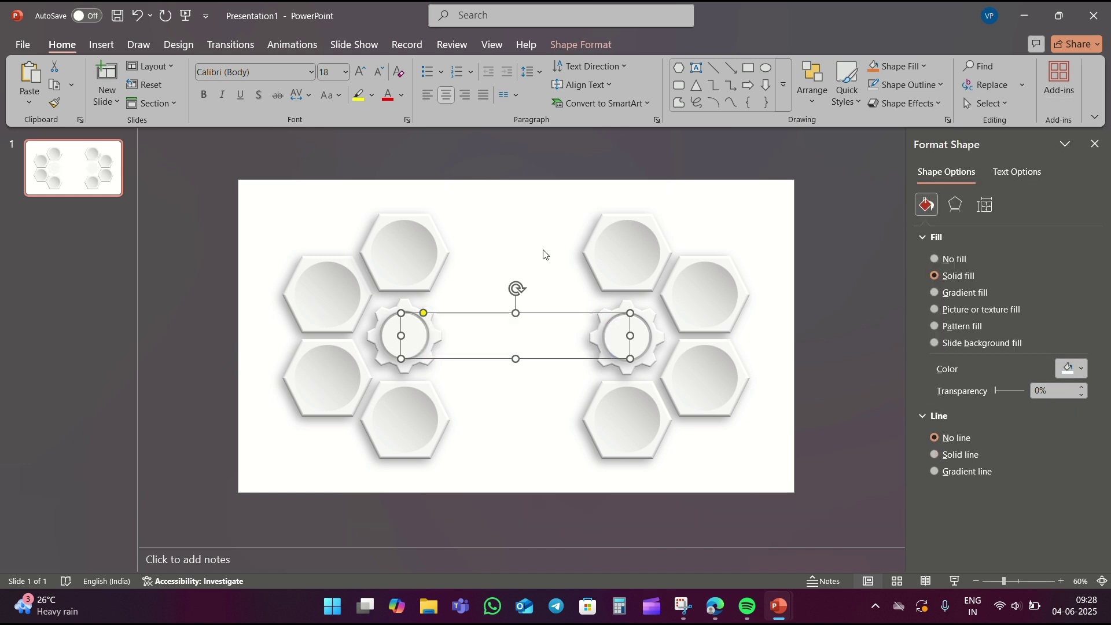
Step: Give the bar a centred outer shadow with 20 pt blur
left_click(955, 205)
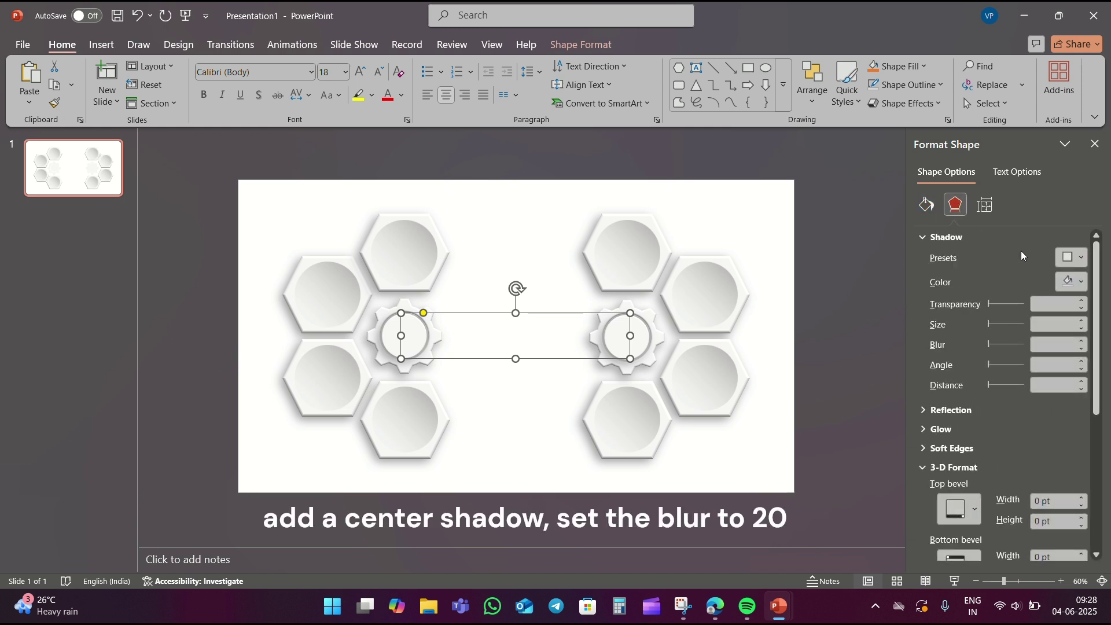
left_click(1069, 258)
left_click(1034, 421)
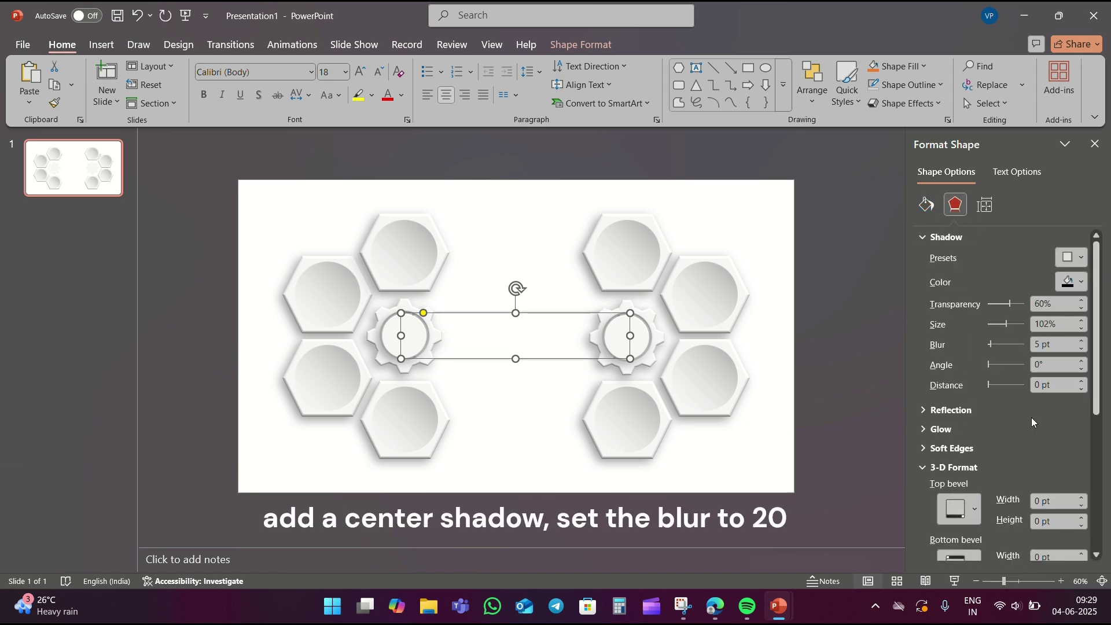
left_click_drag(1054, 345, 1007, 346)
type("20")
key("Return")
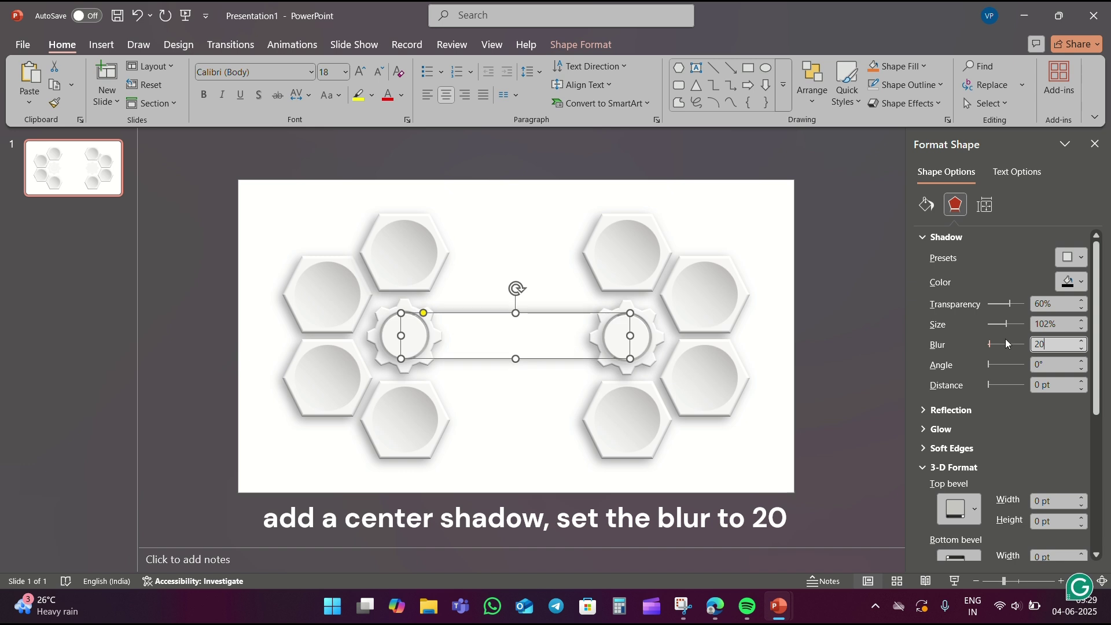
left_click(533, 427)
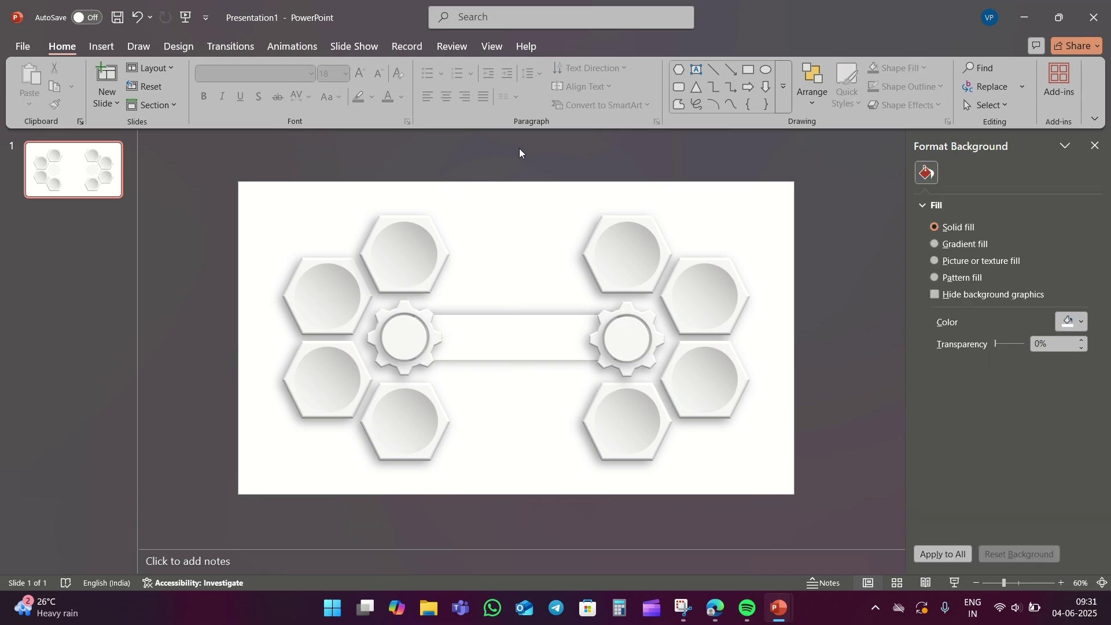
Step: Add an orange 28 pt Arial Black letter 'A' at the left gear's centre
left_click(697, 68)
left_click_drag(478, 201, 518, 222)
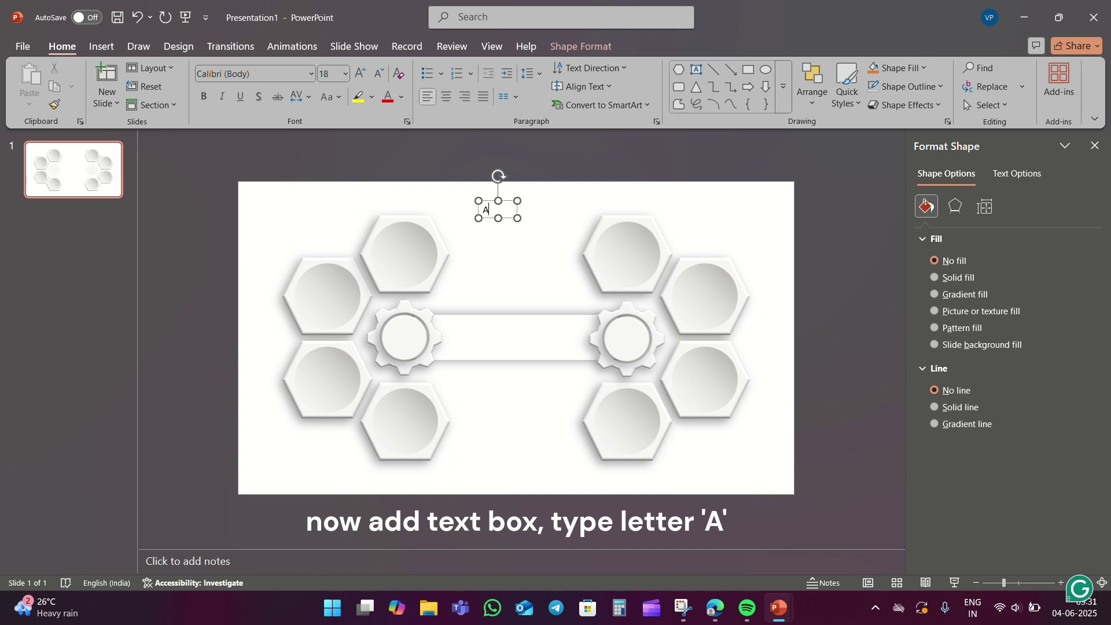
type("A")
key("ctrl+a")
left_click(345, 77)
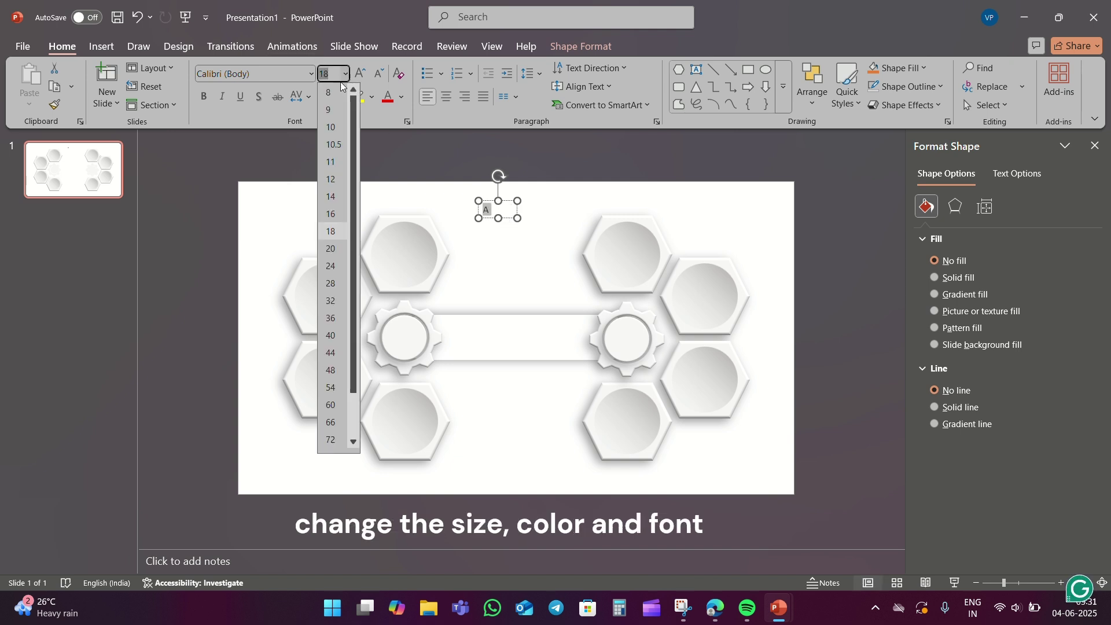
left_click(339, 282)
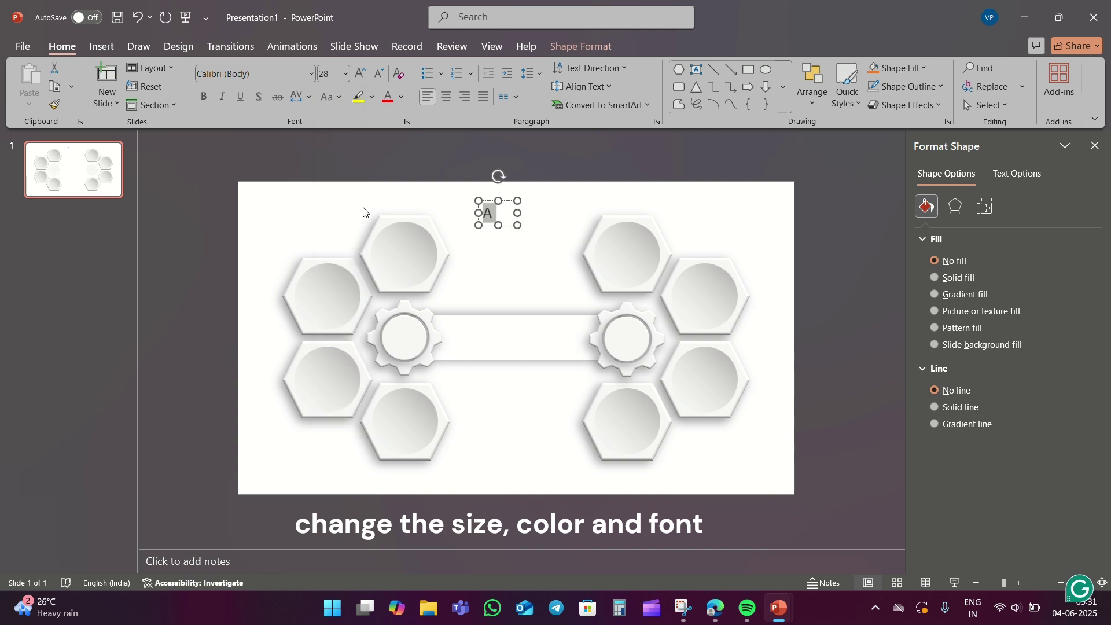
left_click(399, 99)
left_click(493, 169)
left_click(309, 74)
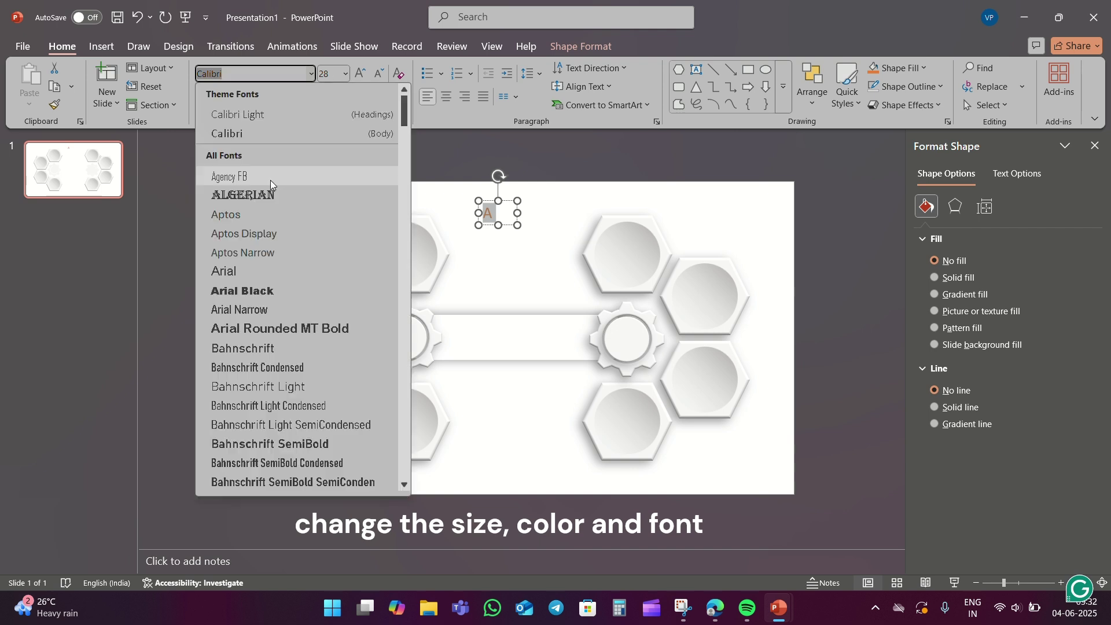
left_click(260, 293)
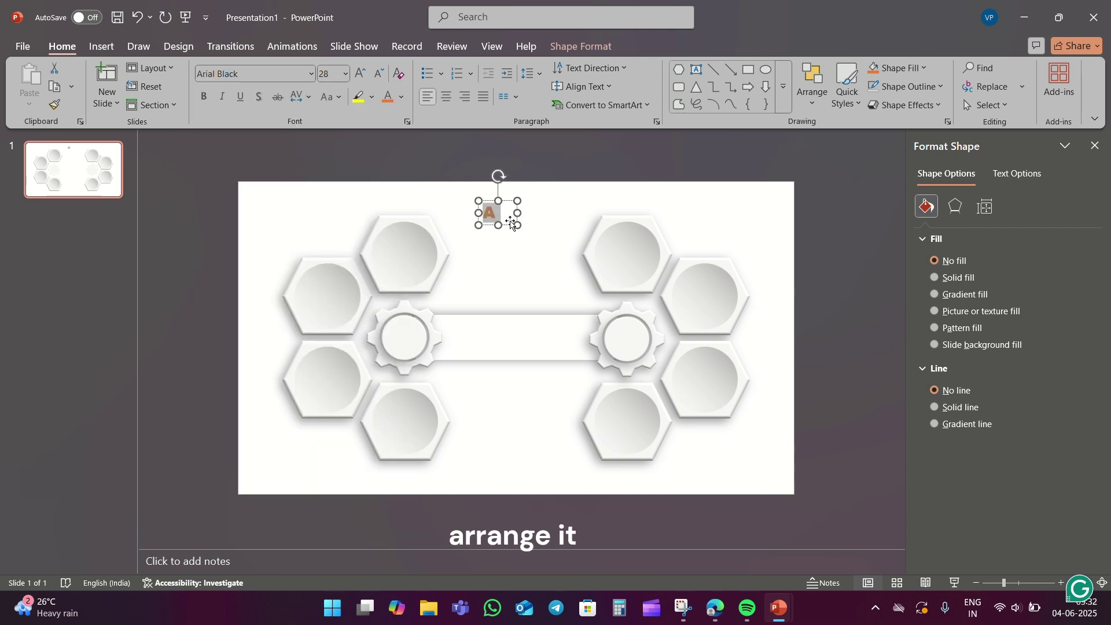
mouse_move(509, 227)
left_mouse_down()
mouse_move(426, 352)
mouse_move(433, 344)
left_mouse_up()
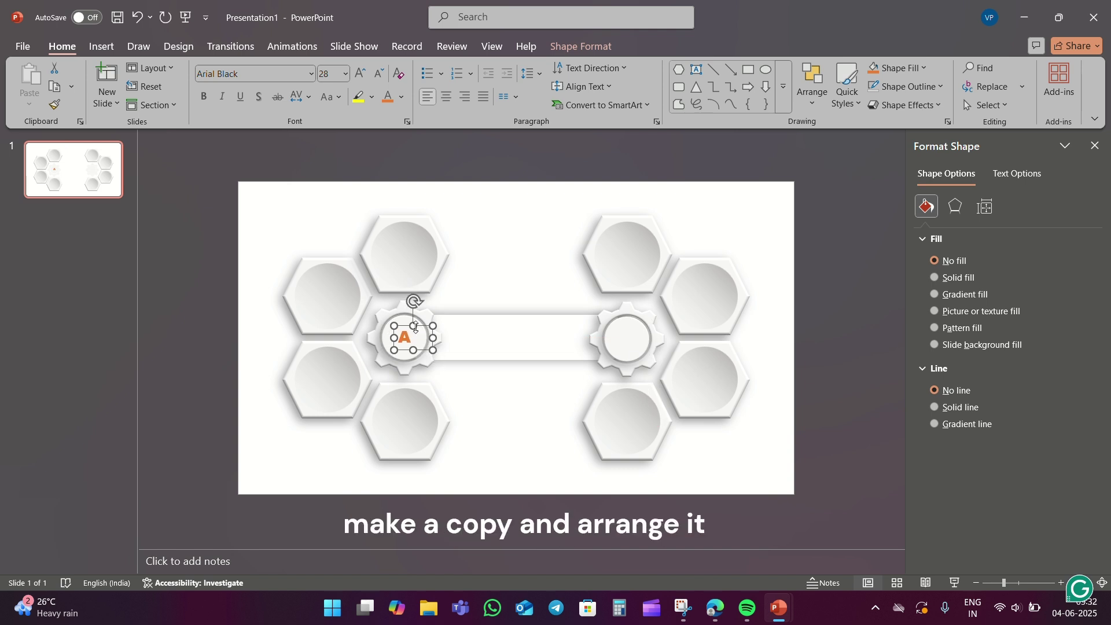
Step: Copy the letter onto the right gear and change it to a light blue 'B'
key("ctrl+c")
key("ctrl+v")
mouse_move(416, 335)
left_mouse_down()
mouse_move(647, 326)
mouse_move(631, 339)
left_mouse_up()
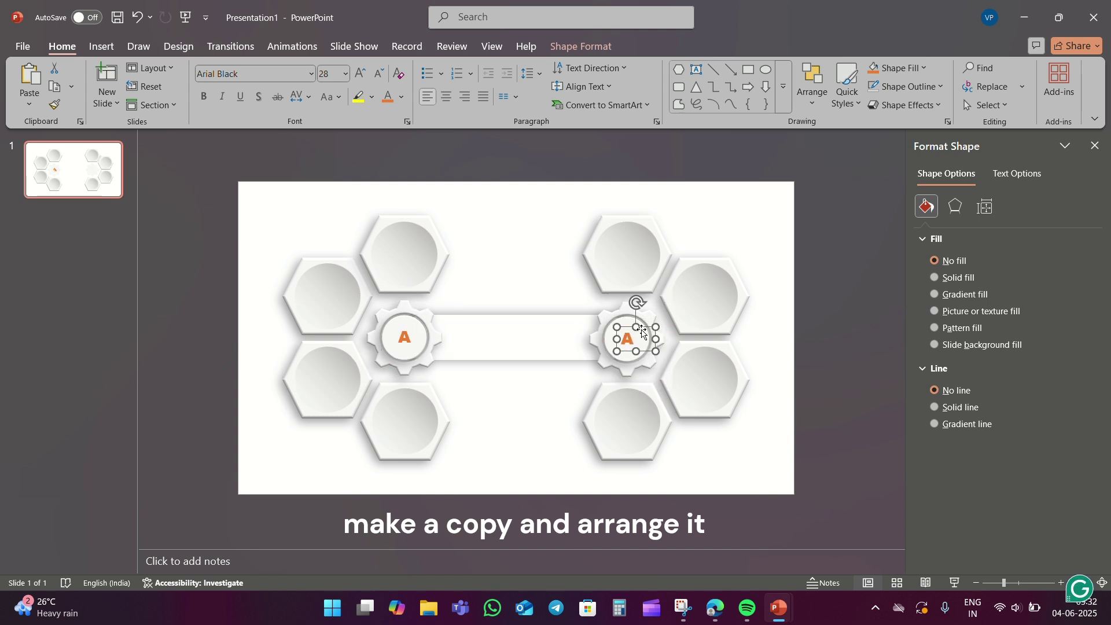
left_click(631, 338)
key("BackSpace")
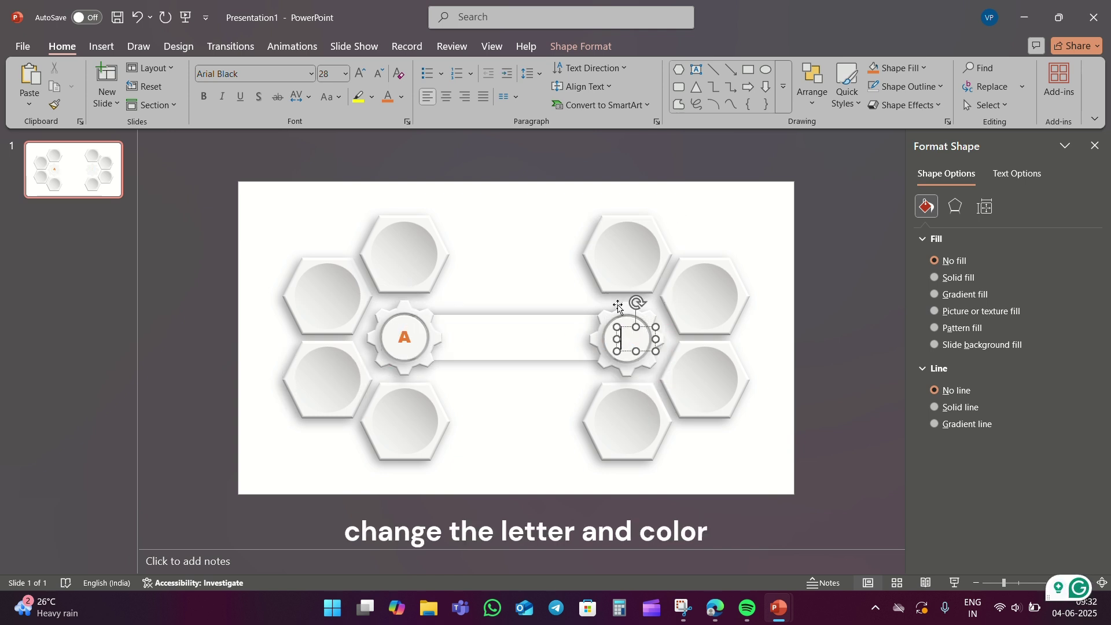
type("B")
key("shift+Left")
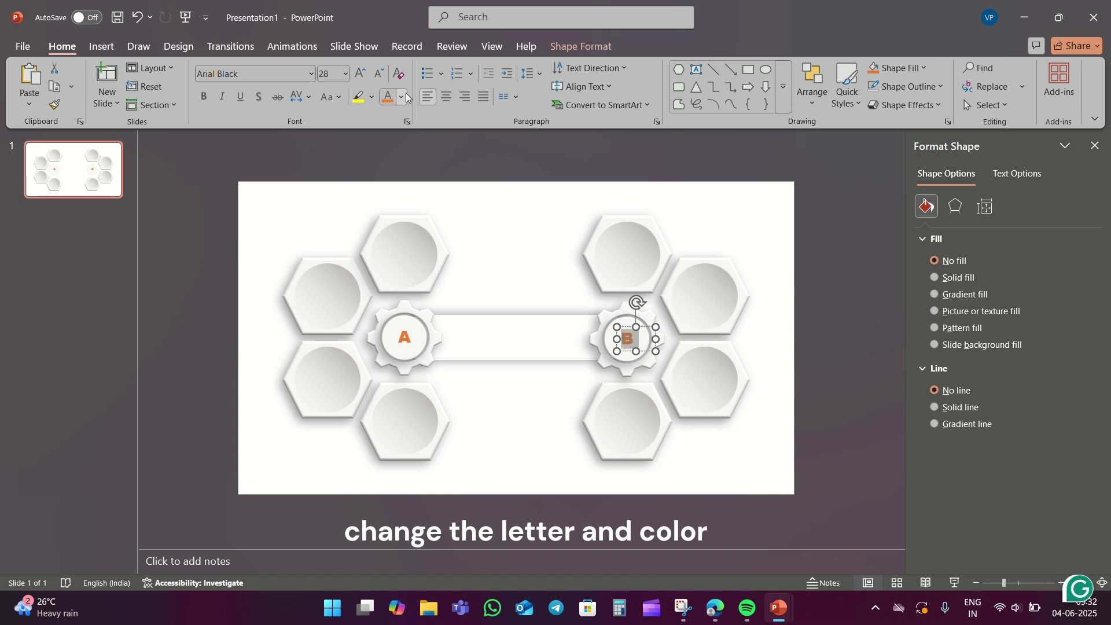
left_click(401, 97)
left_click(508, 314)
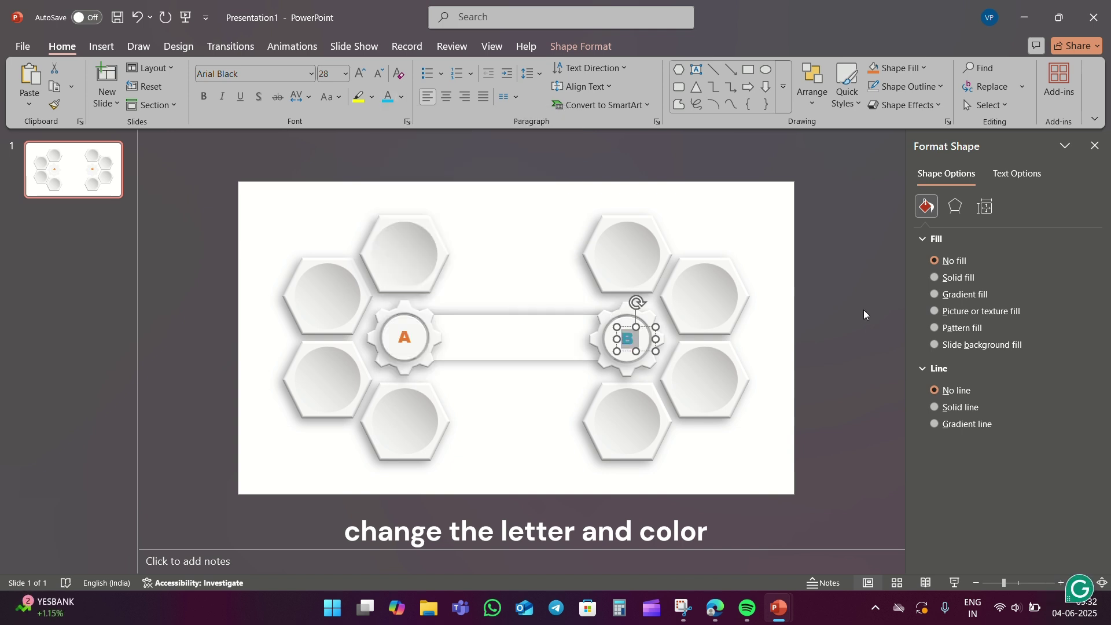
left_click(820, 290)
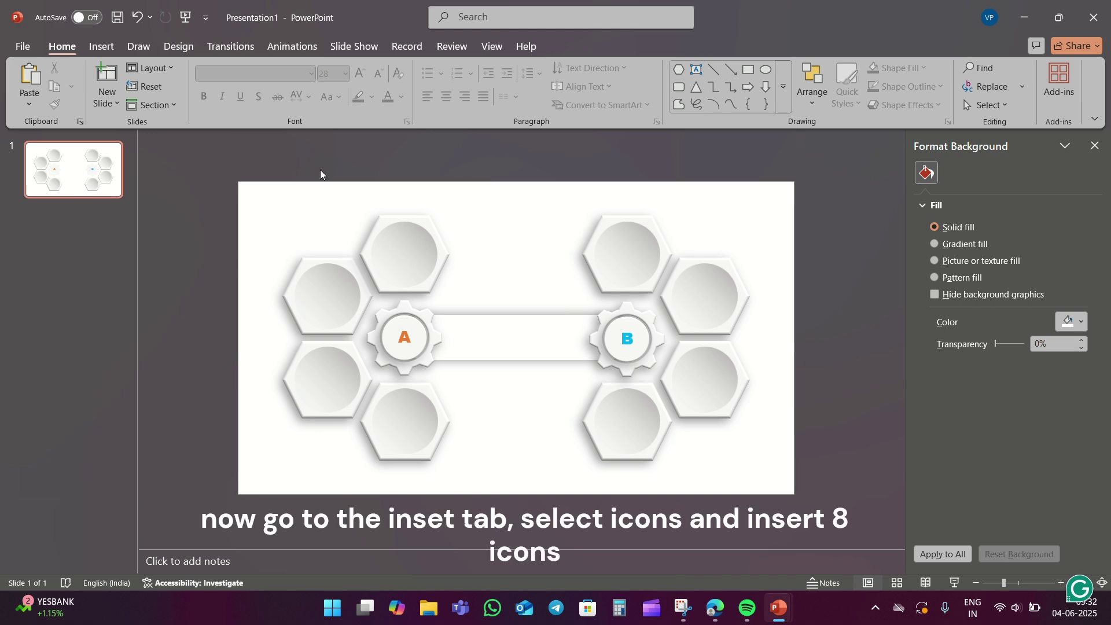
Step: In the stock icon library, select the airplane, clock, diamond and globe icons
left_click(90, 48)
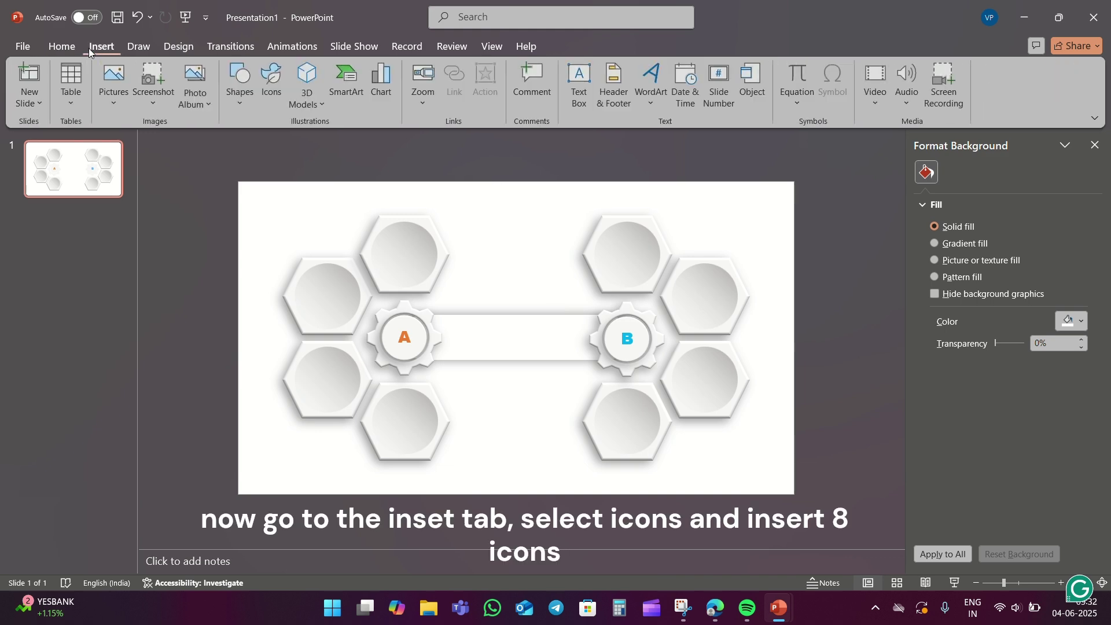
left_click(276, 81)
left_click(194, 306)
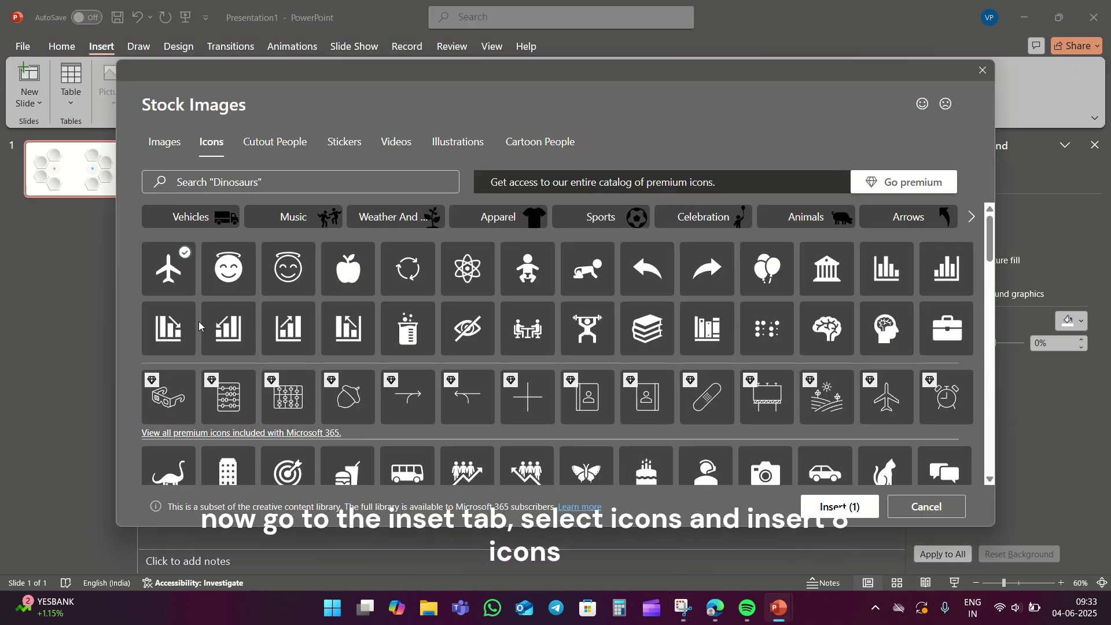
scroll(194, 306, "down", 3)
left_click(191, 360)
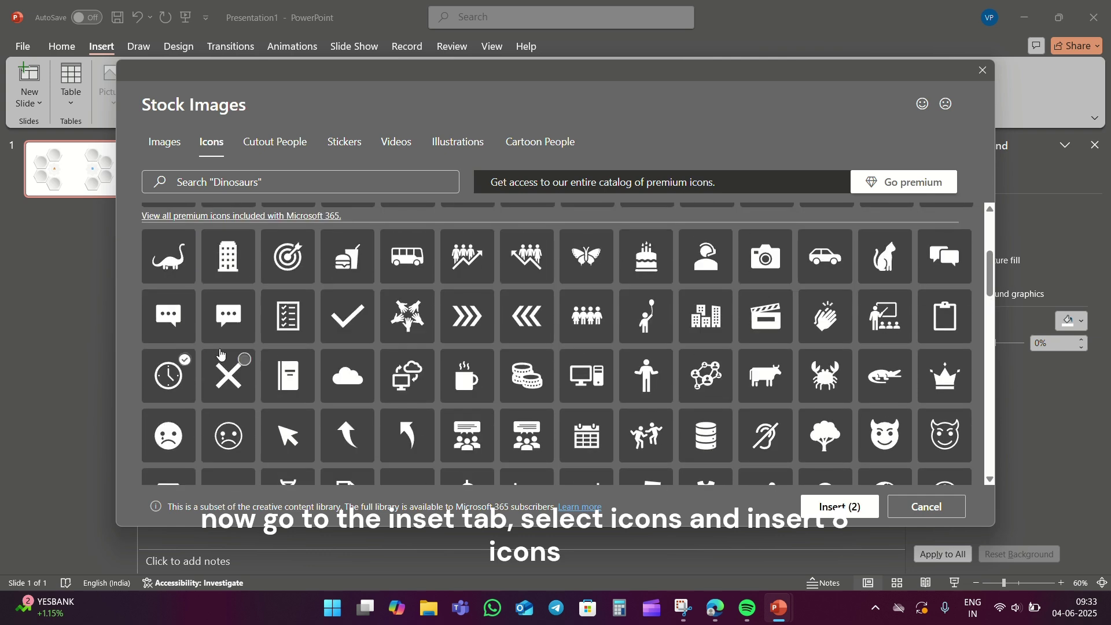
scroll(194, 318, "down", 3)
left_click(194, 277)
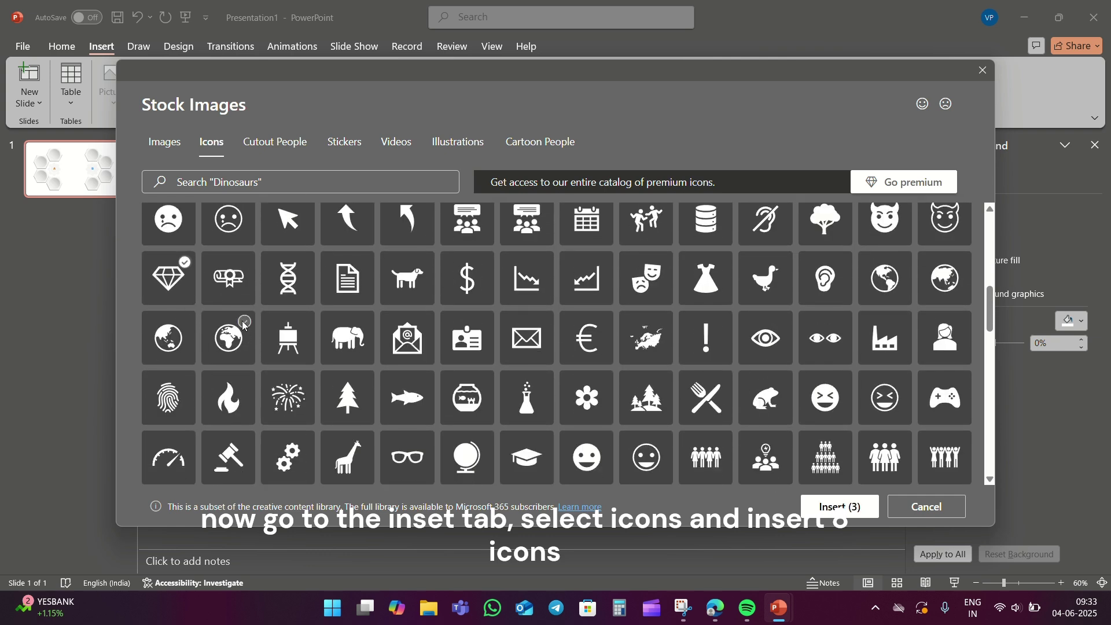
left_click(235, 342)
Step: Add the lightbulb, piggy bank, robot and award icons and insert all eight
scroll(534, 372, "down", 3)
scroll(534, 372, "down", 2)
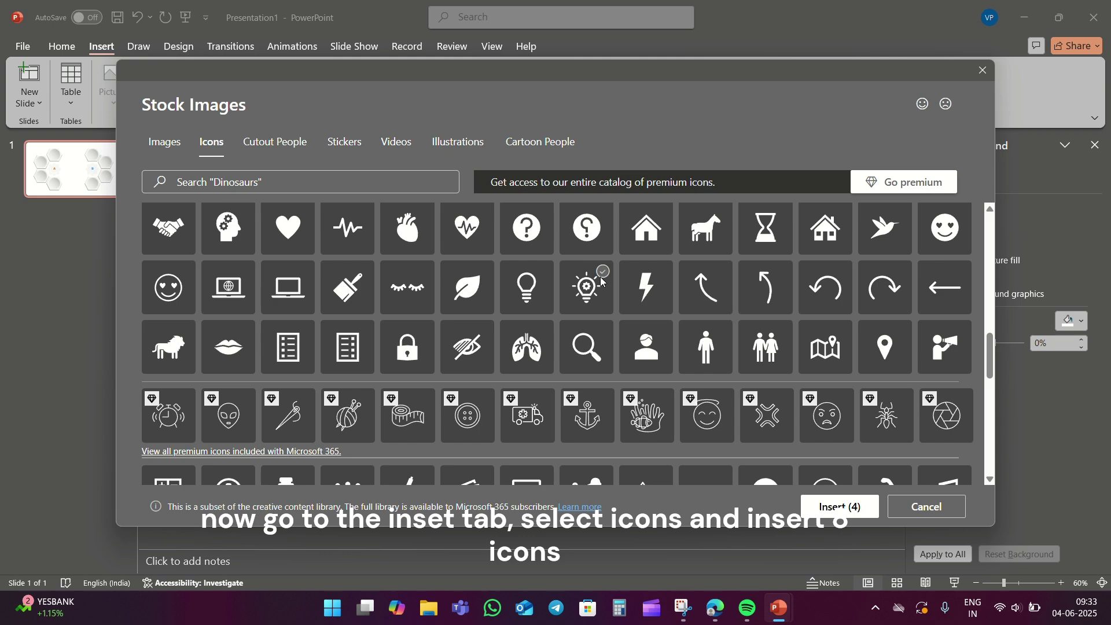
left_click(602, 280)
scroll(602, 289, "down", 5)
scroll(636, 301, "down", 1)
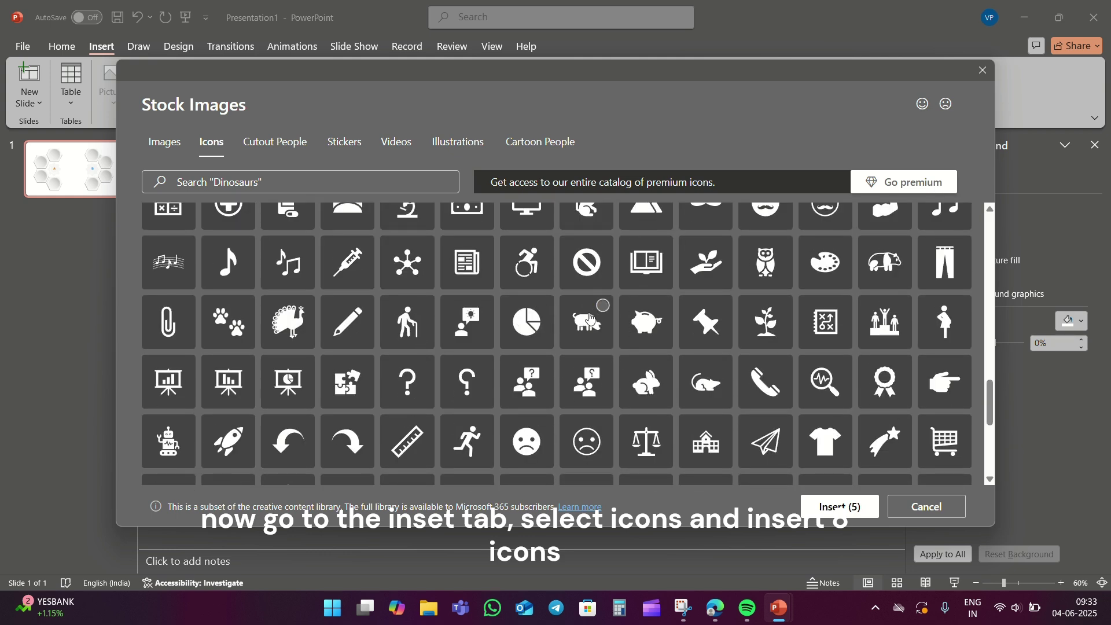
left_click(660, 309)
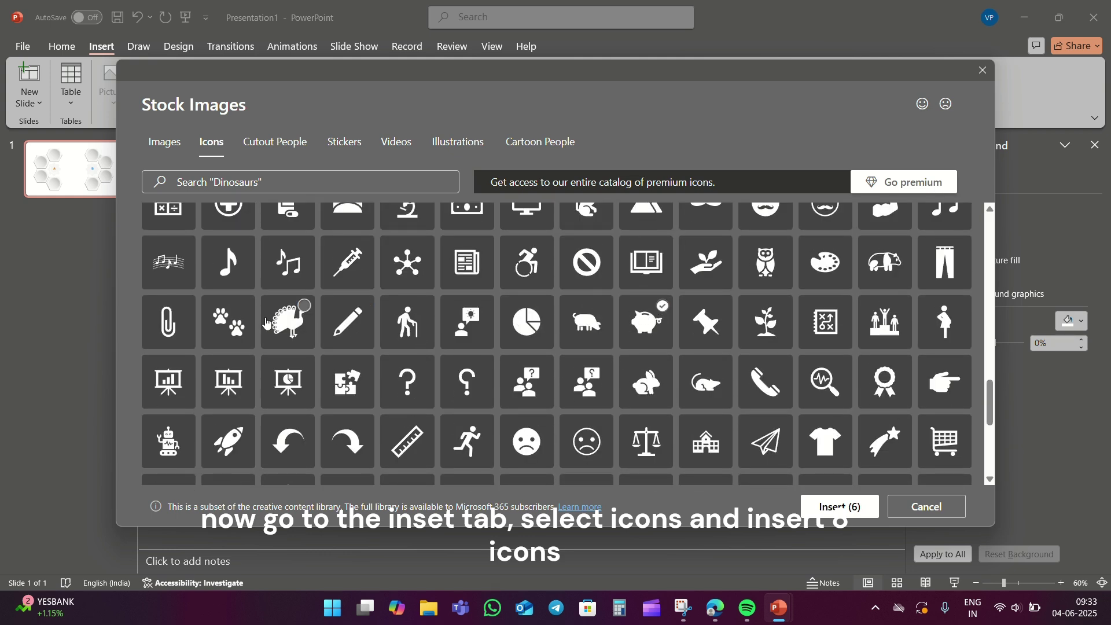
left_click(174, 440)
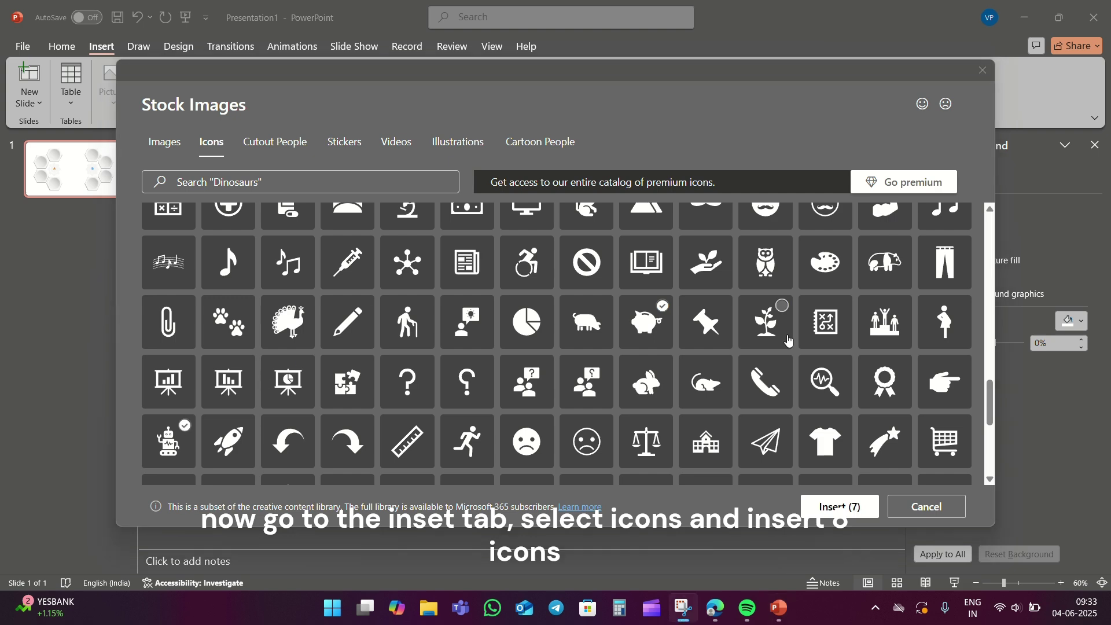
left_click(891, 375)
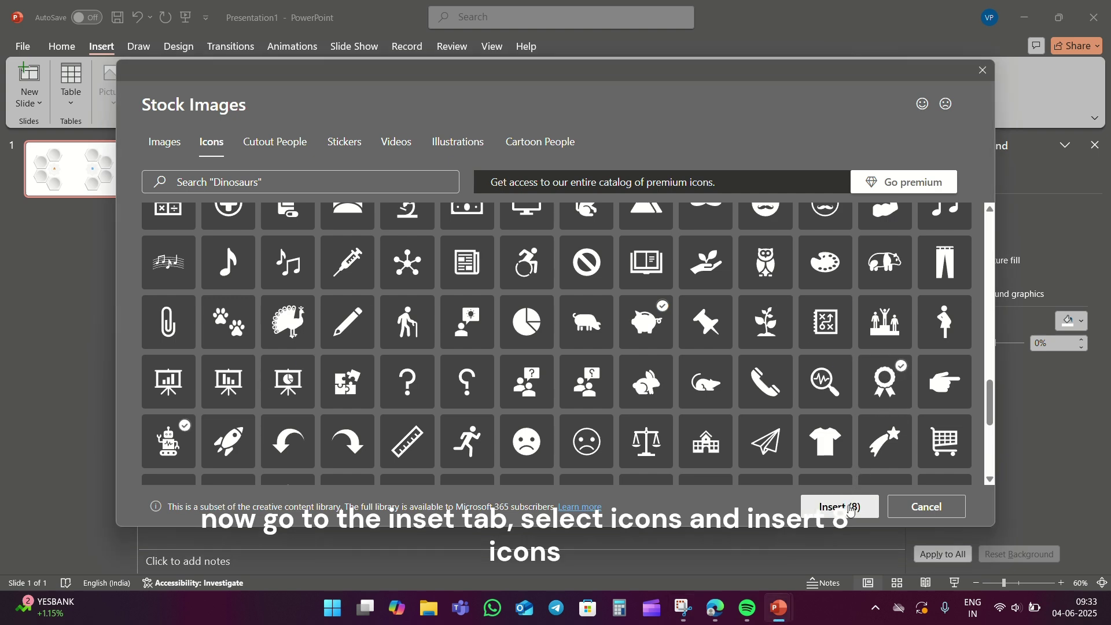
left_click(848, 507)
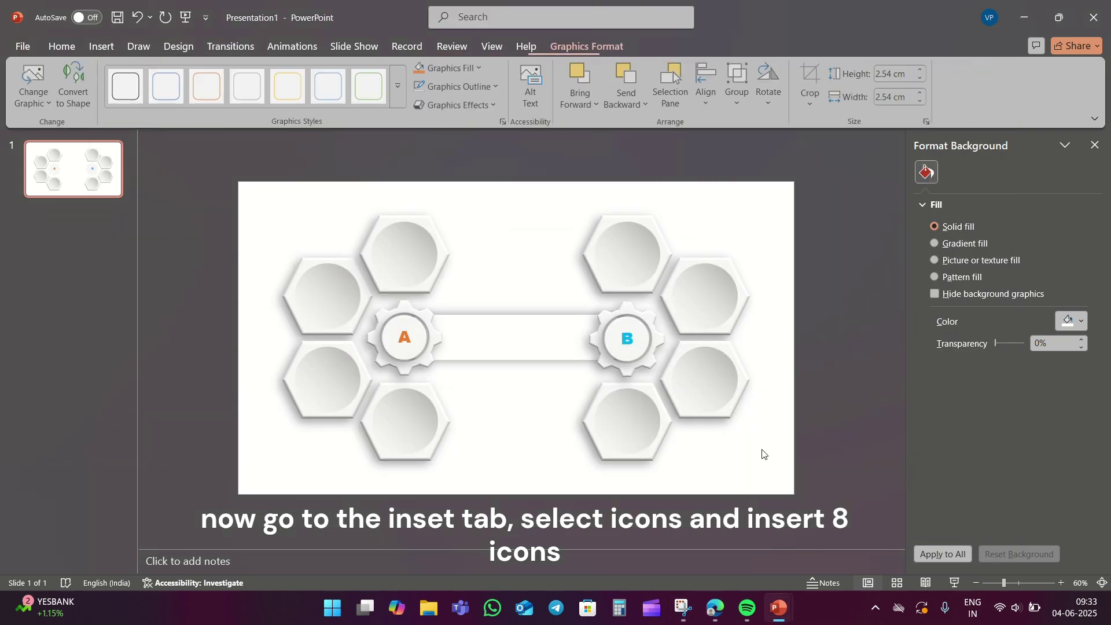
Step: Resize the selected icons to a height of 1.3 cm
left_click(614, 52)
left_click(895, 74)
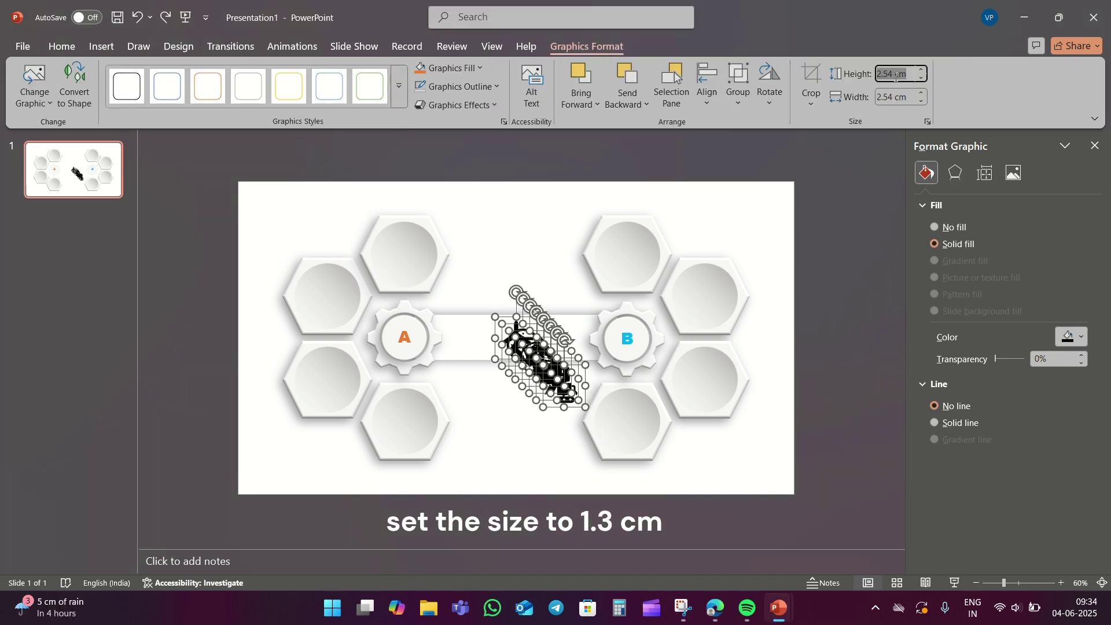
type("1.3")
left_click(885, 97)
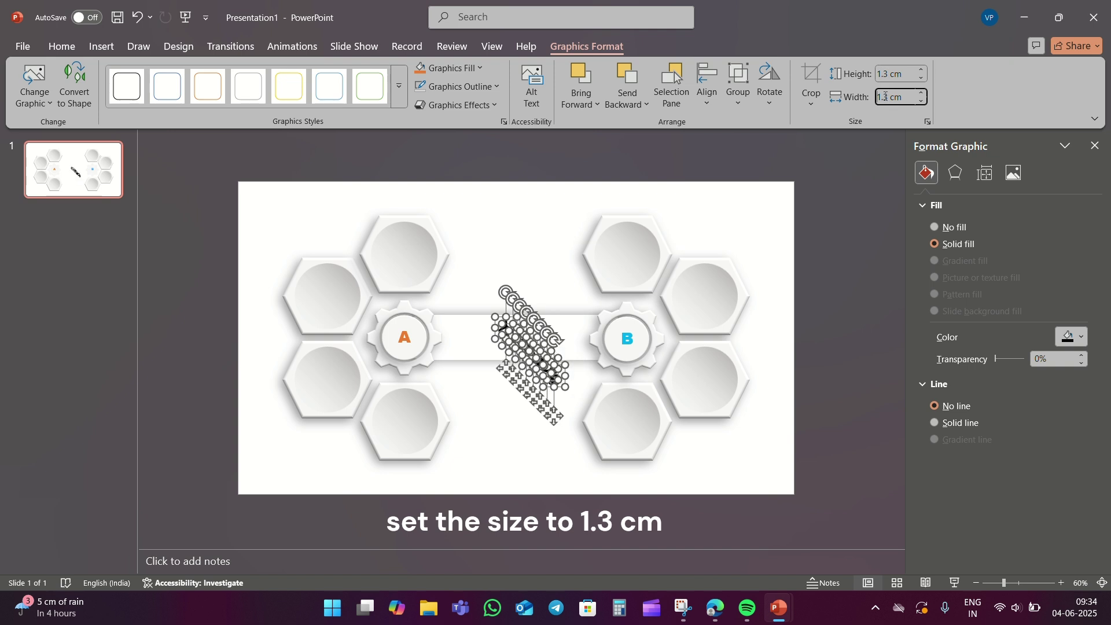
Step: Move the robot, award, piggy-bank and globe icons into the four left hexagons
left_click(520, 439)
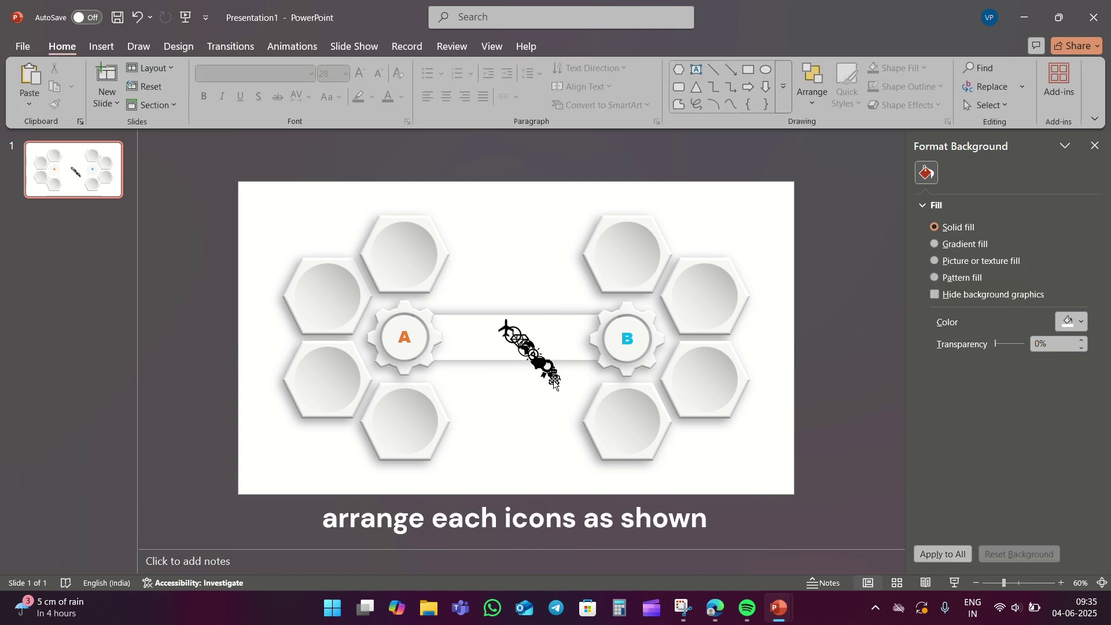
left_click(553, 417)
left_click_drag(554, 416, 401, 448)
left_click_drag(543, 410, 325, 406)
mouse_move(539, 362)
left_mouse_down()
mouse_move(541, 401)
mouse_move(407, 282)
left_mouse_up()
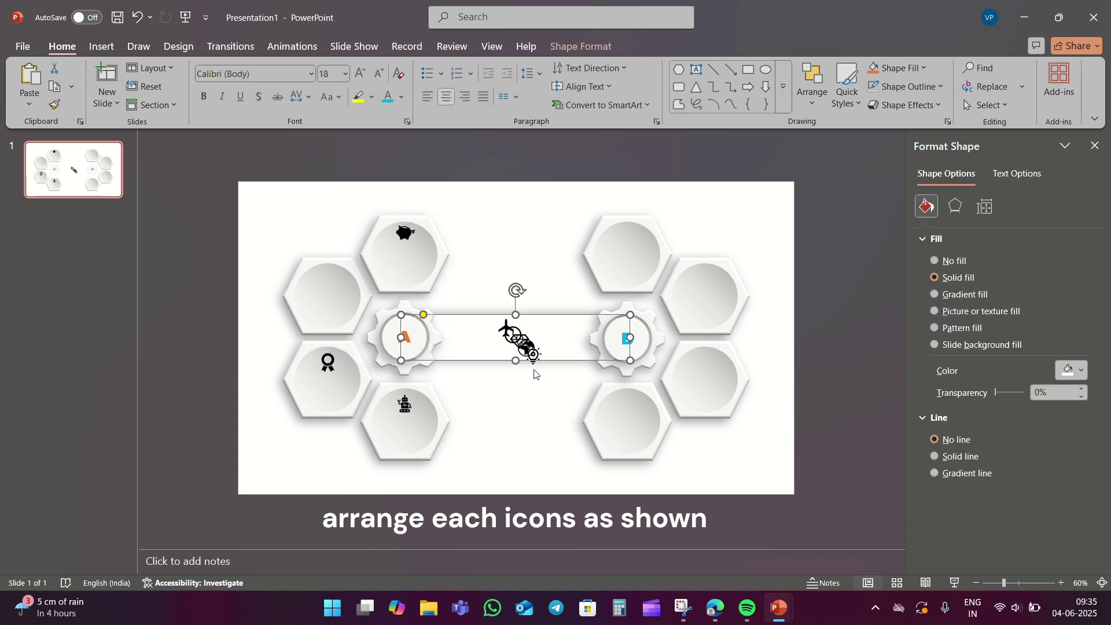
mouse_move(524, 347)
left_mouse_down()
mouse_move(352, 337)
mouse_move(328, 317)
left_mouse_up()
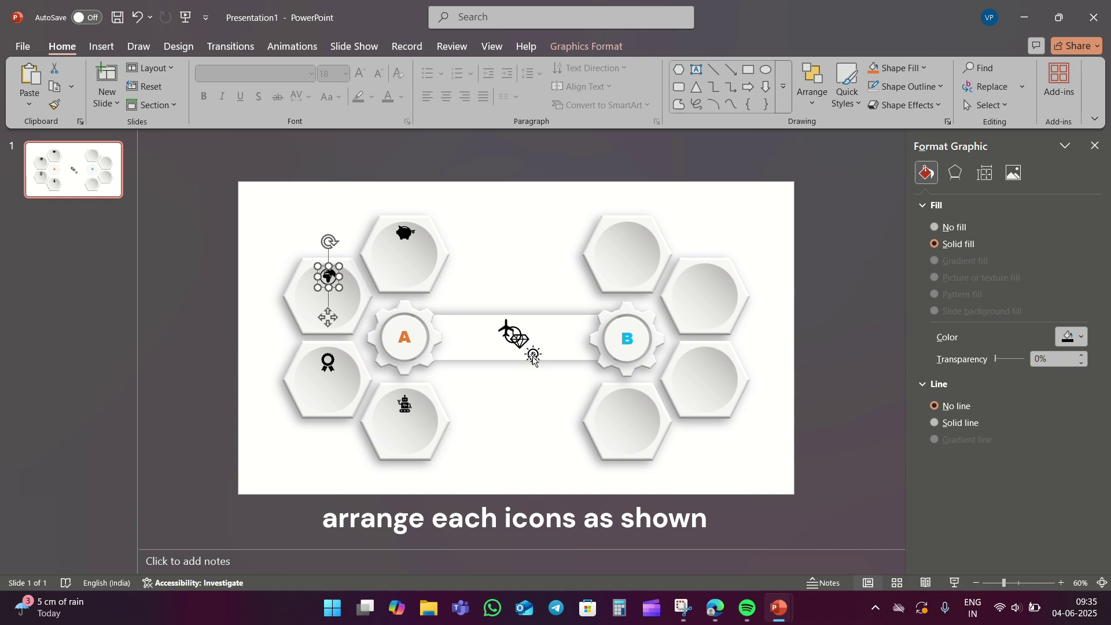
Step: Place the lightbulb, diamond and airplane icons in the bottom-right, lower-right and top-right hexagons
left_click(533, 357)
left_click_drag(534, 396, 627, 444)
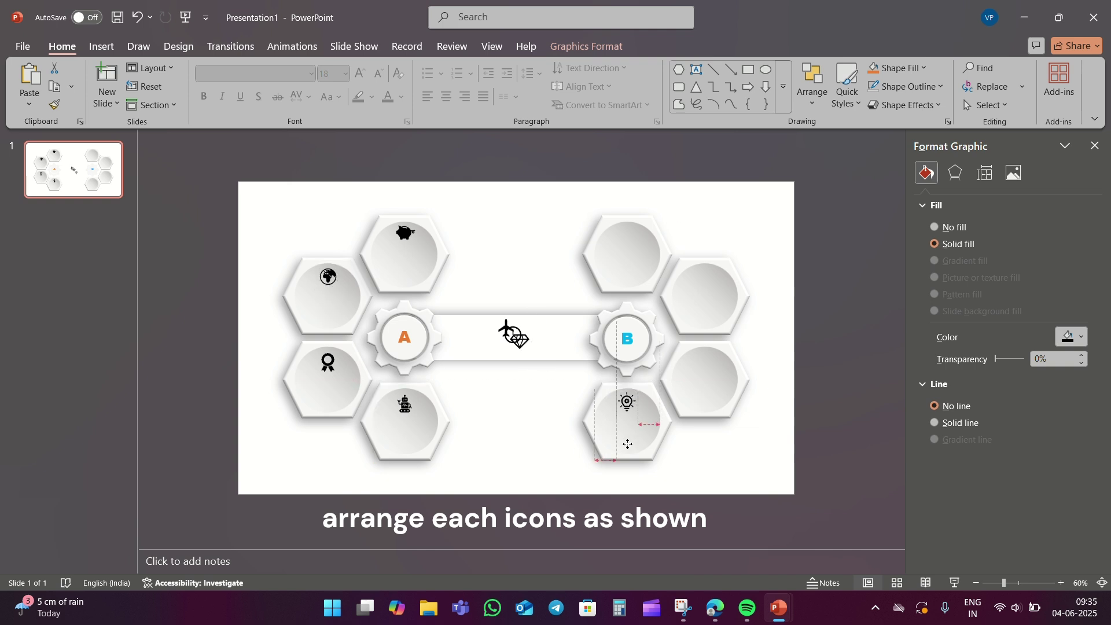
left_click(522, 359)
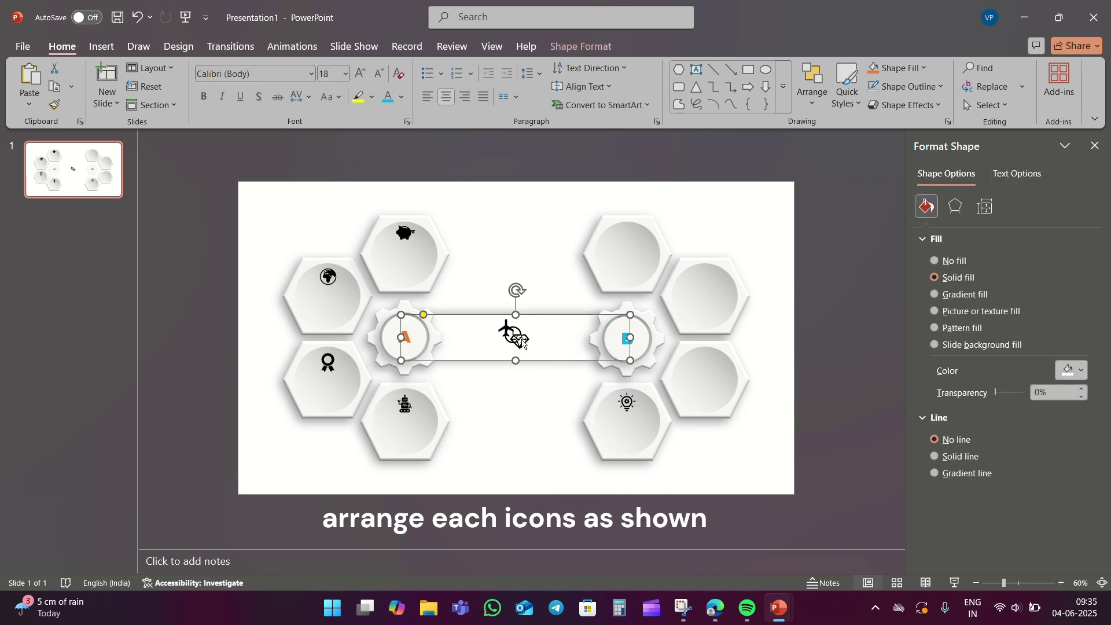
left_click(518, 338)
left_click_drag(519, 382, 705, 401)
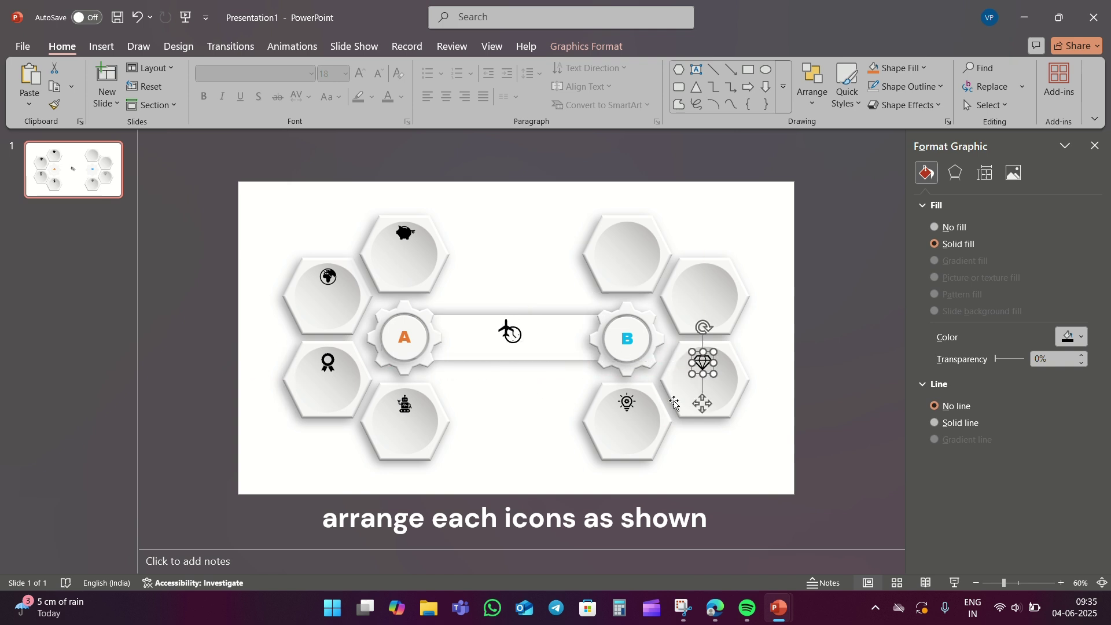
key("ctrl+z")
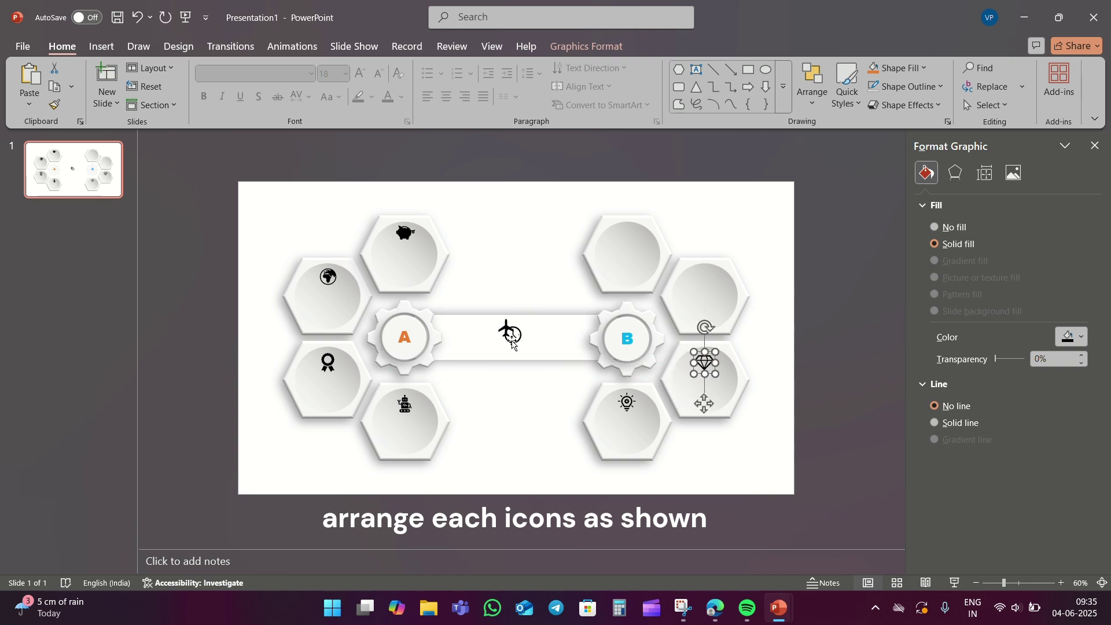
left_click(505, 329)
left_click_drag(507, 369, 629, 280)
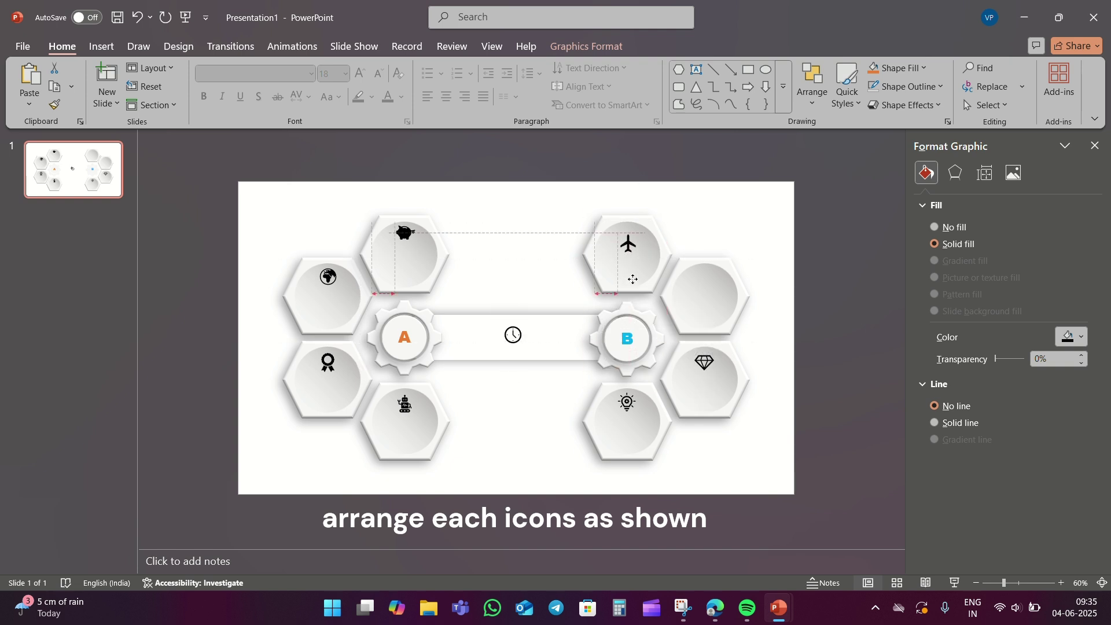
left_click_drag(630, 280, 627, 280)
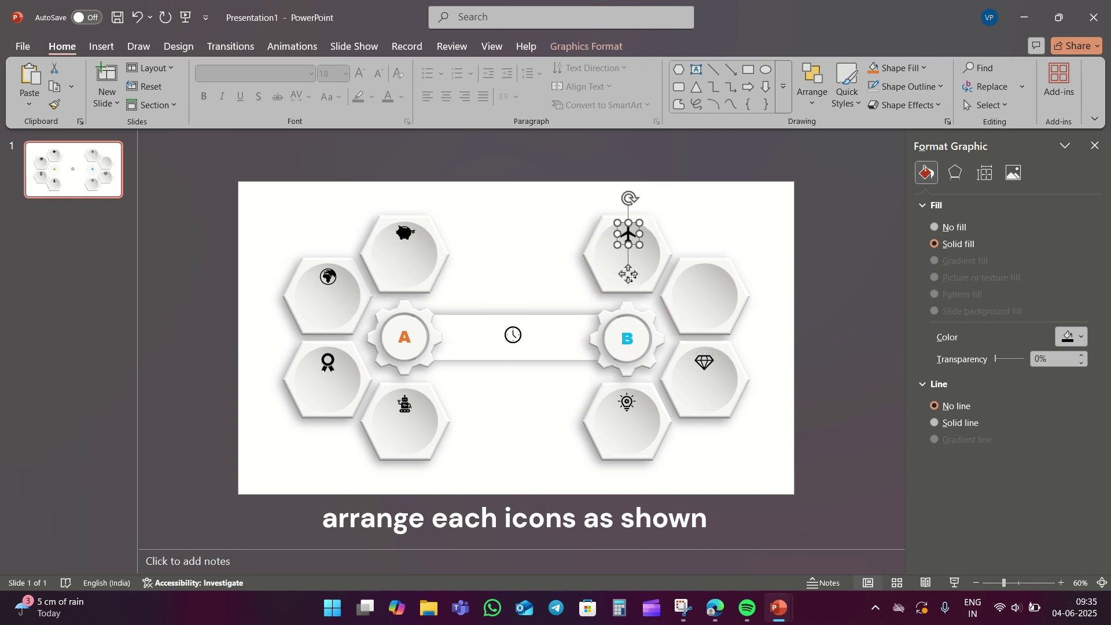
Step: Put the clock icon in the upper-right hexagon and lower the piggy-bank icon slightly
left_click(505, 341)
left_click(511, 338)
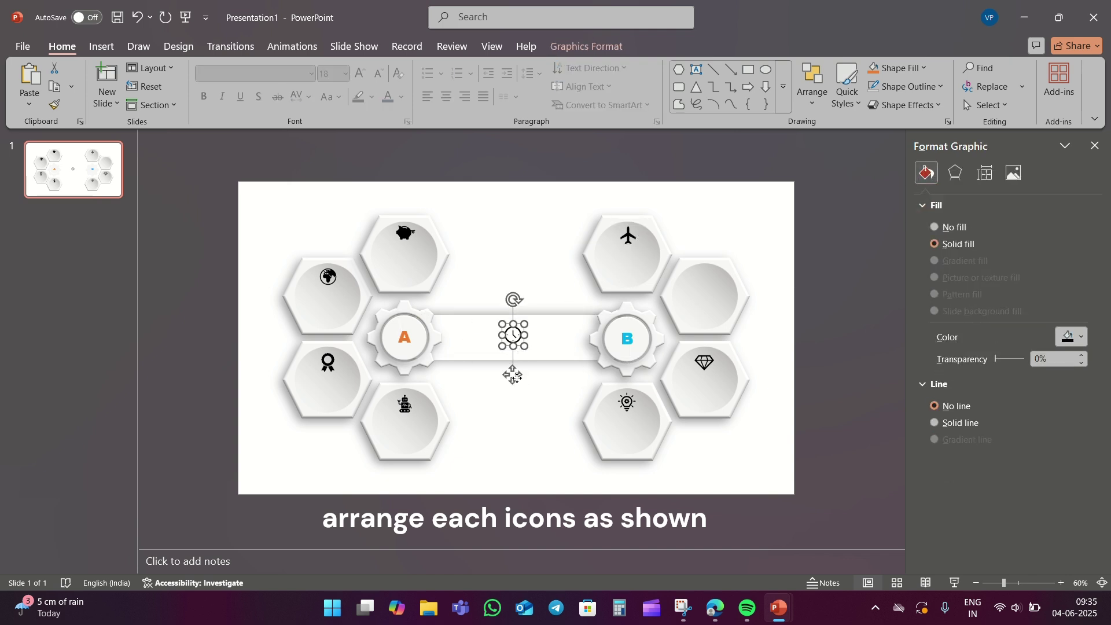
left_click_drag(515, 377, 706, 320)
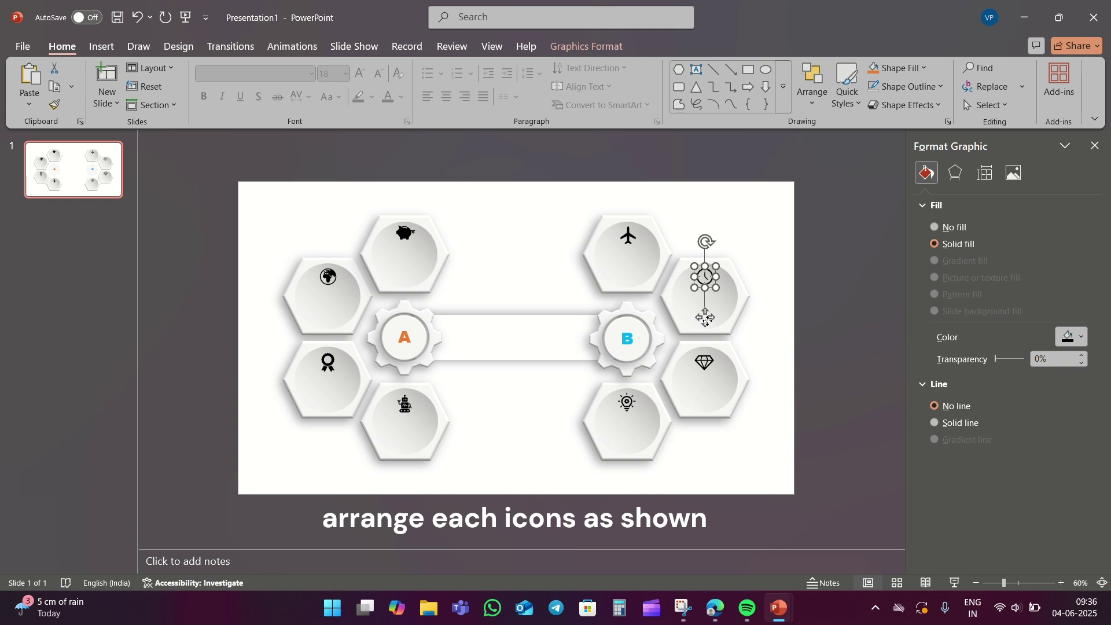
left_click(679, 211)
left_click(406, 234)
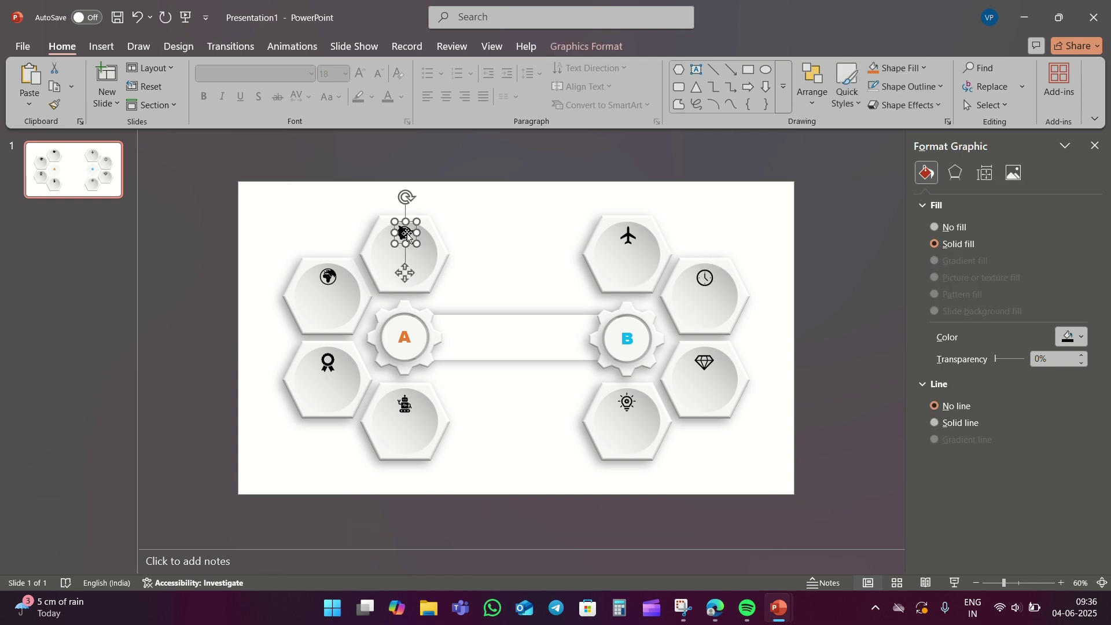
left_click_drag(407, 233, 407, 238)
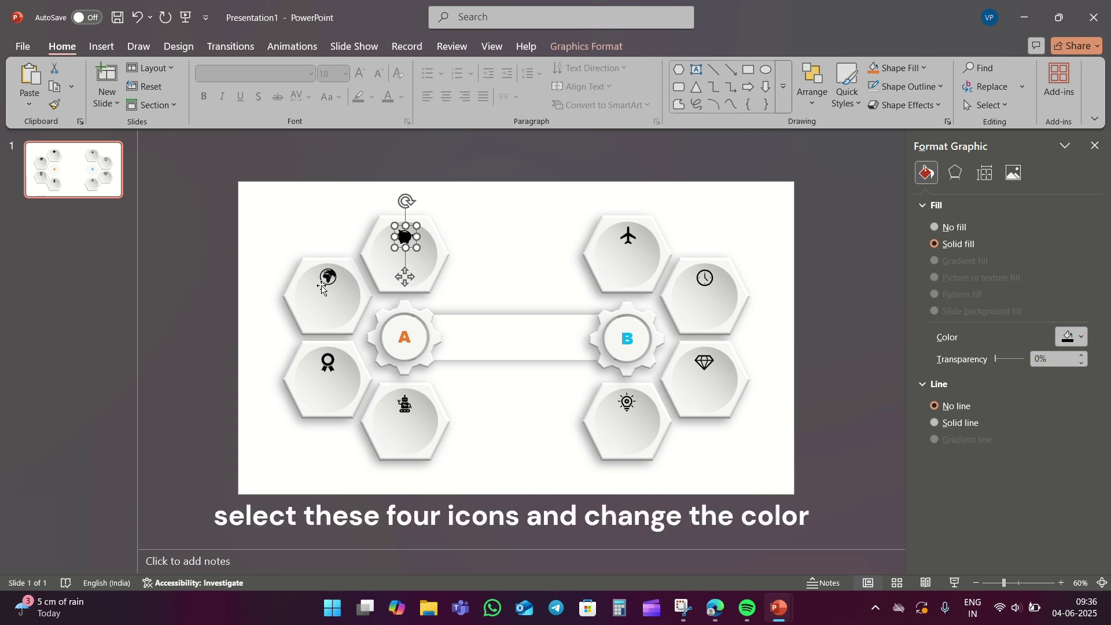
Step: Colour the four left-side icons orange
left_click(331, 279, "shift")
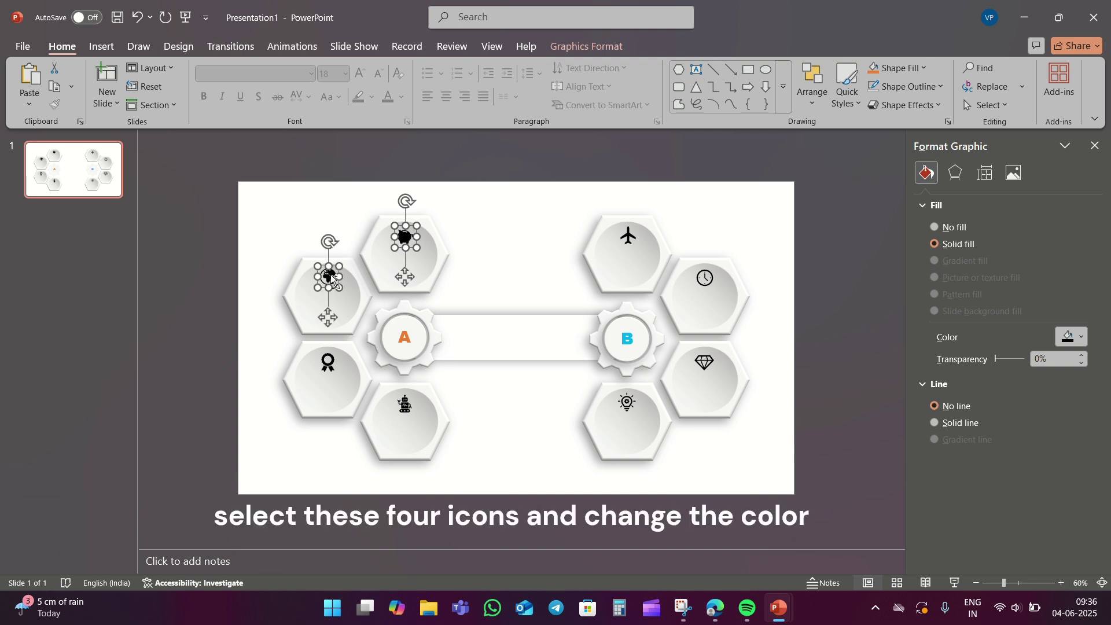
left_click(408, 408, "shift")
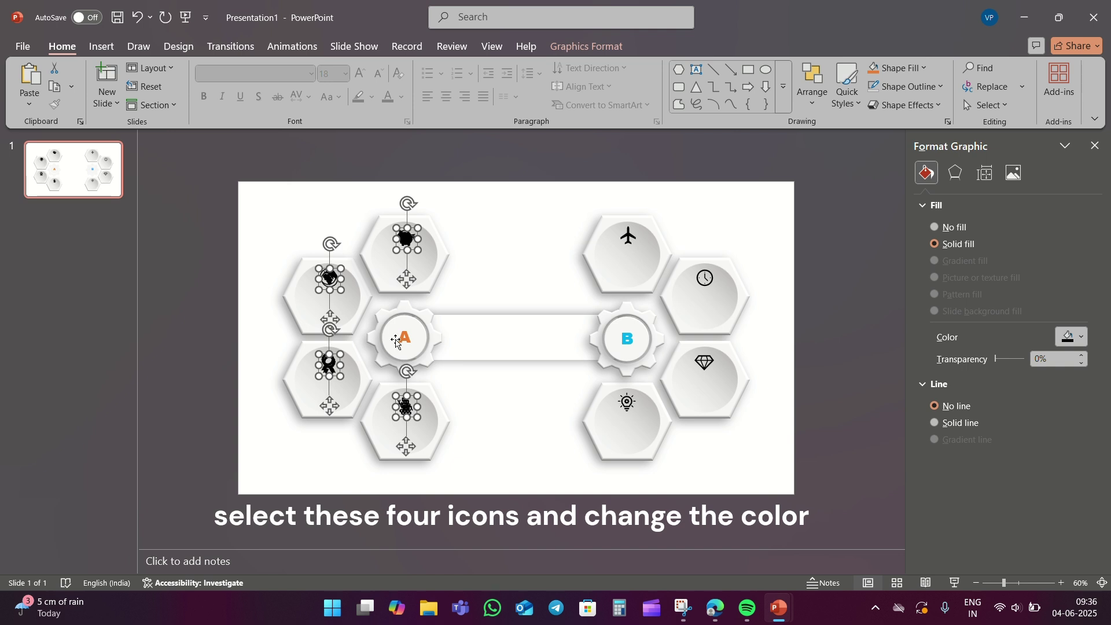
left_click_drag(397, 342, 391, 342)
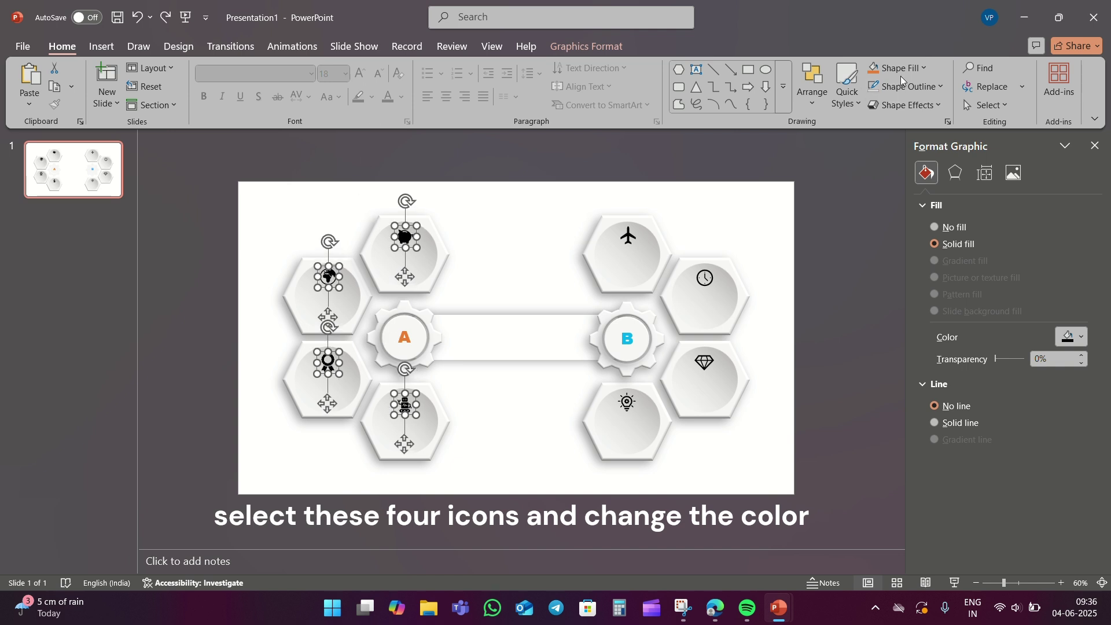
left_click(875, 69)
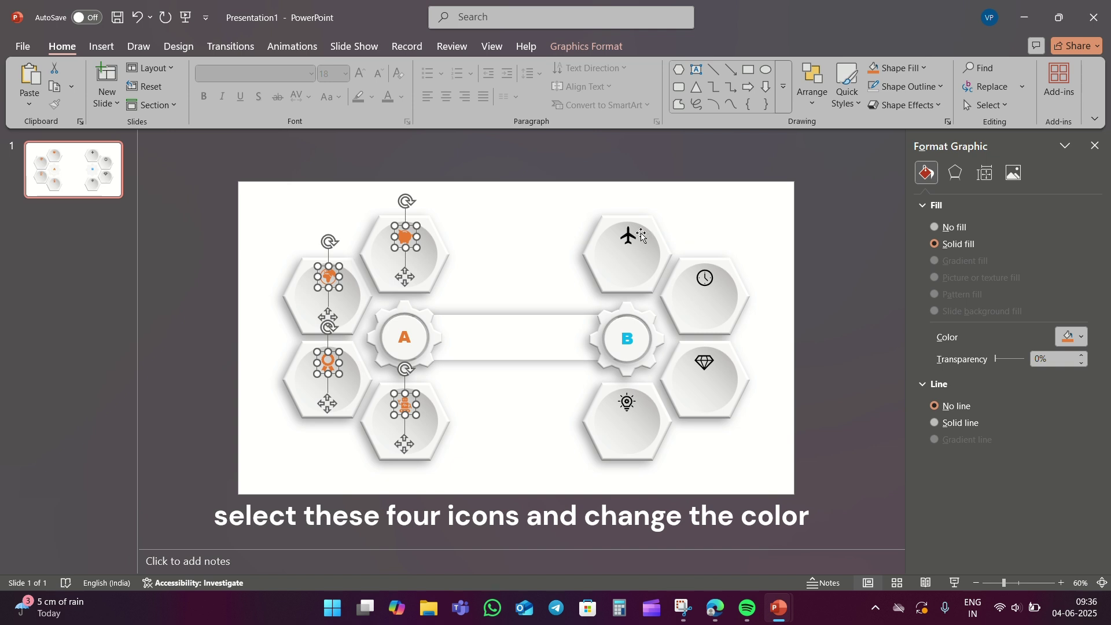
Step: Colour the airplane, clock, diamond and lightbulb icons on the right light blue
left_click(629, 238)
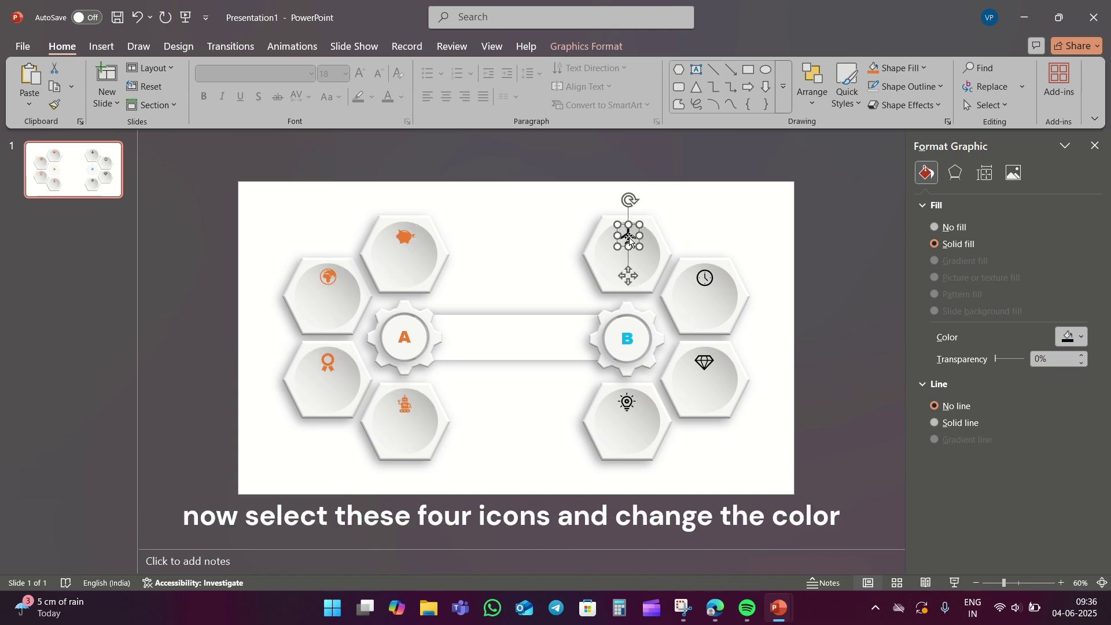
left_click(710, 277, "shift")
left_click(703, 361, "shift")
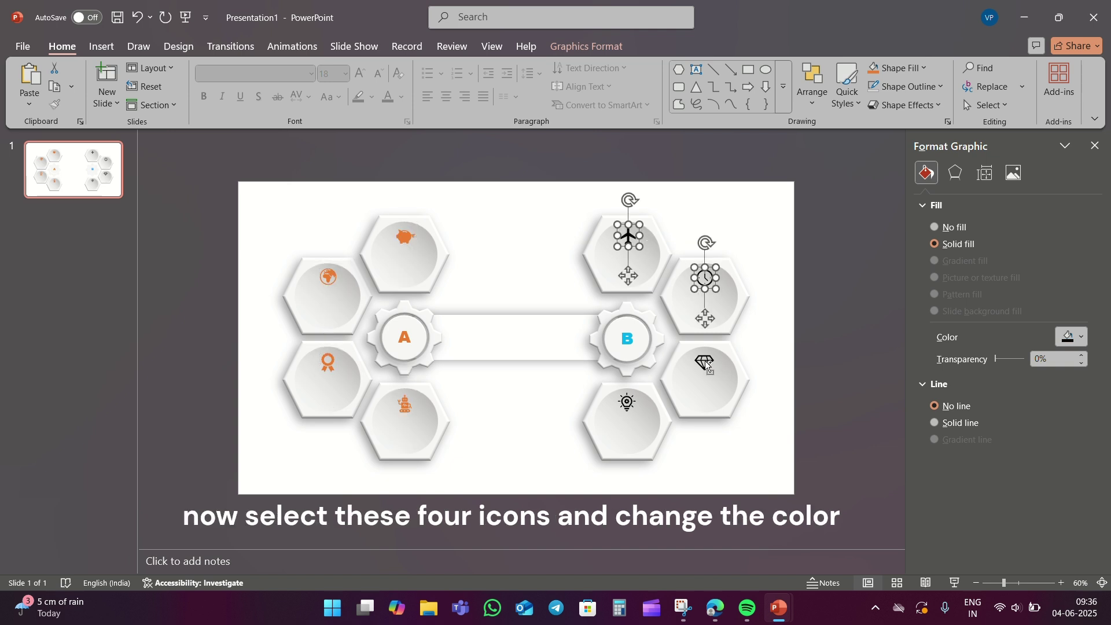
left_click(630, 405, "shift")
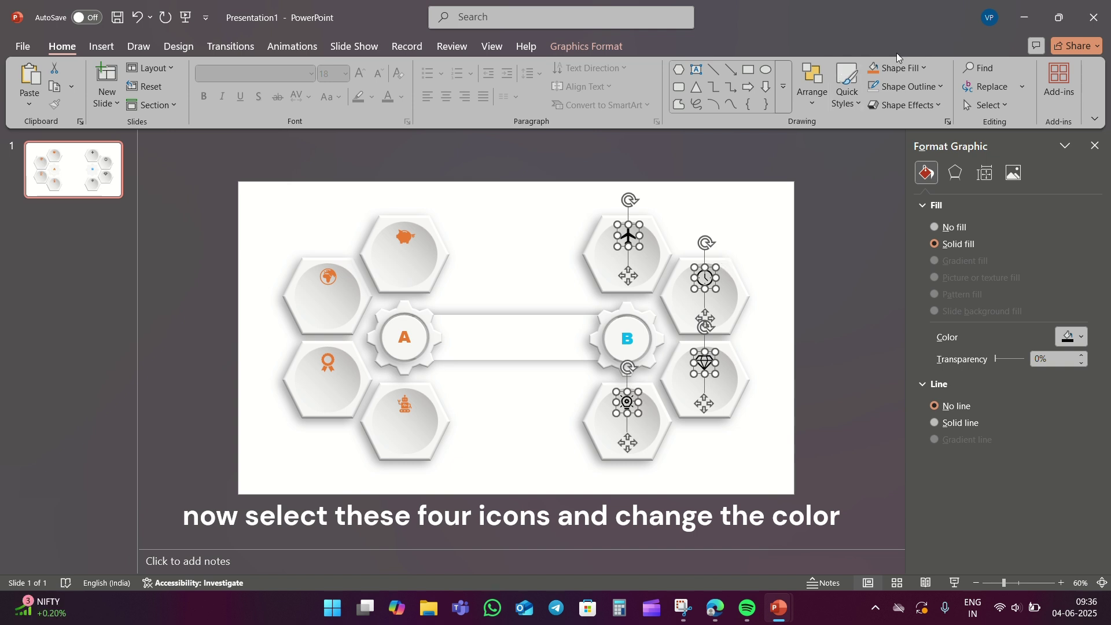
left_click(924, 67)
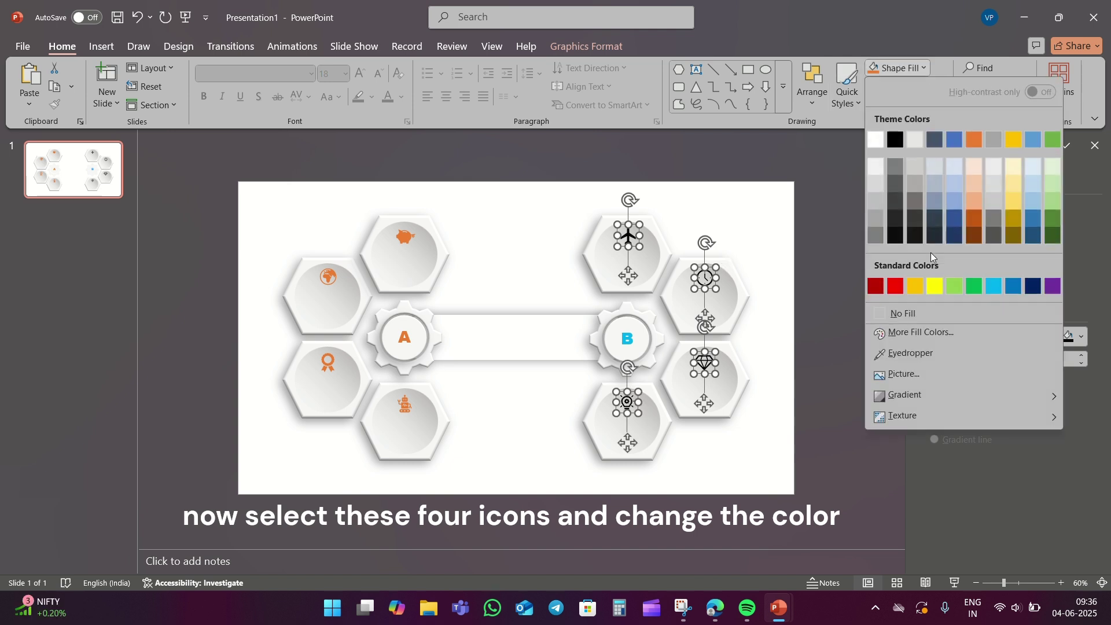
left_click(993, 286)
left_click(510, 208)
Step: Add a text box reading 'infographic' set in Arial Black
left_click(696, 70)
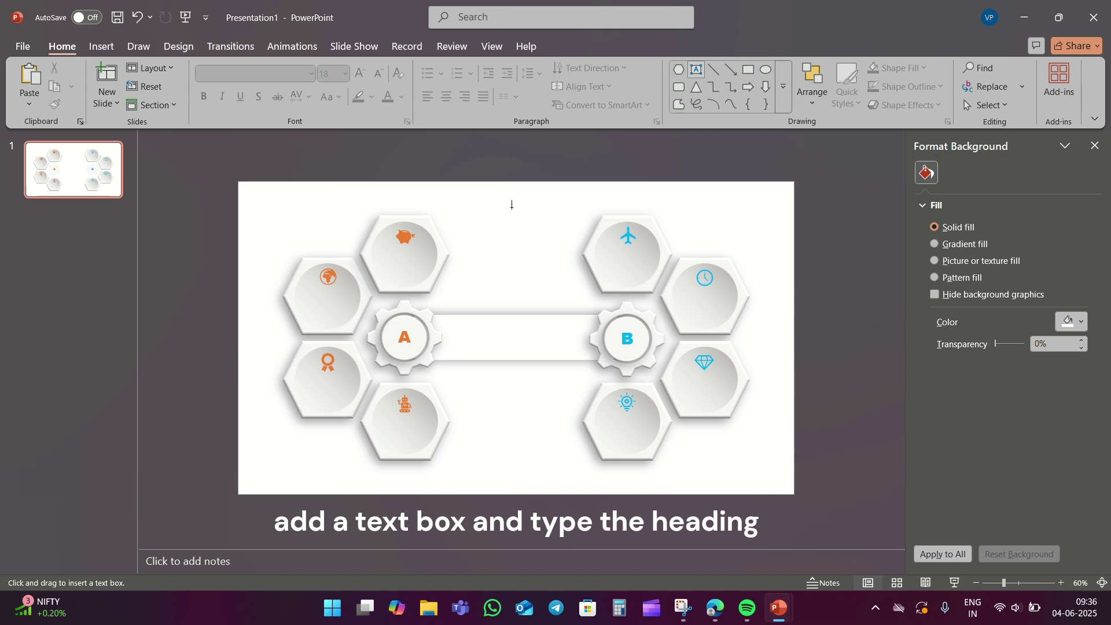
left_click_drag(497, 206, 577, 225)
type("infograp")
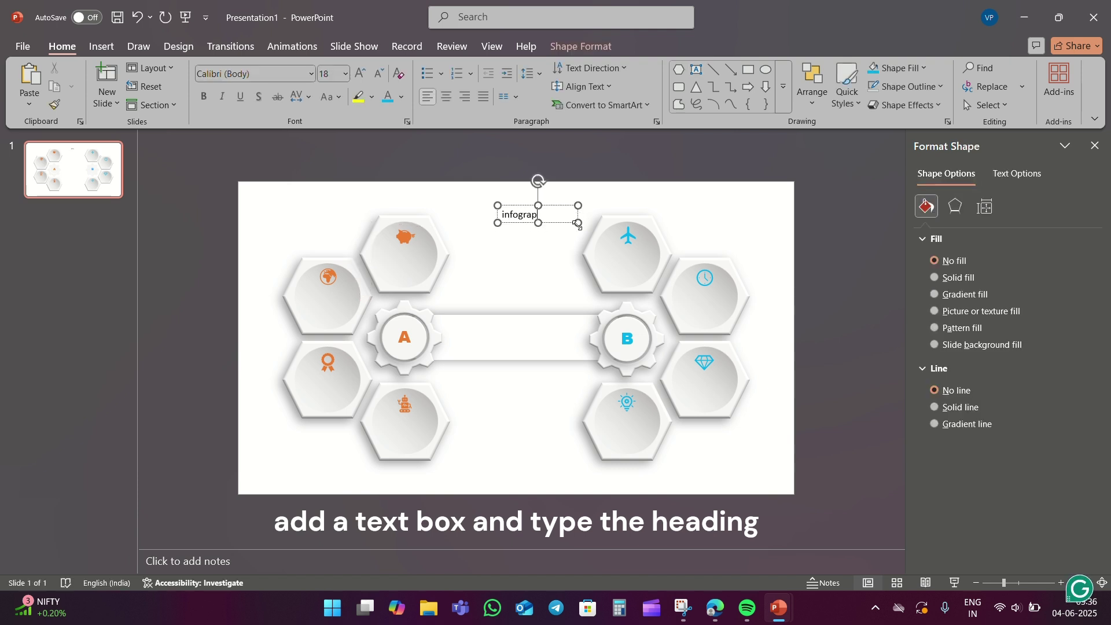
type("hic")
key("ctrl+a")
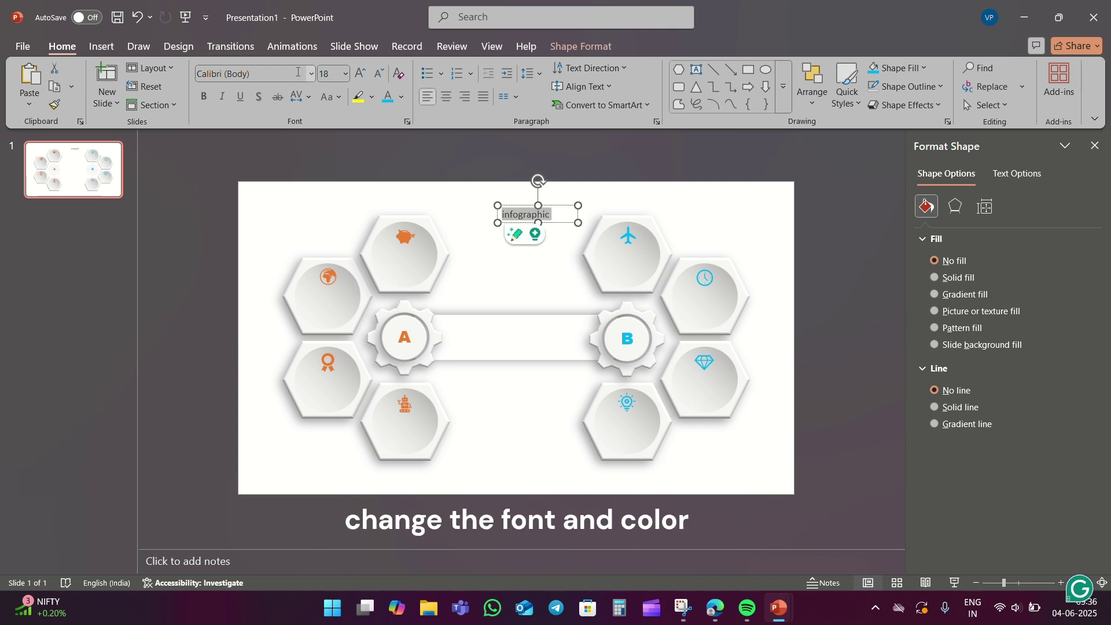
left_click(311, 74)
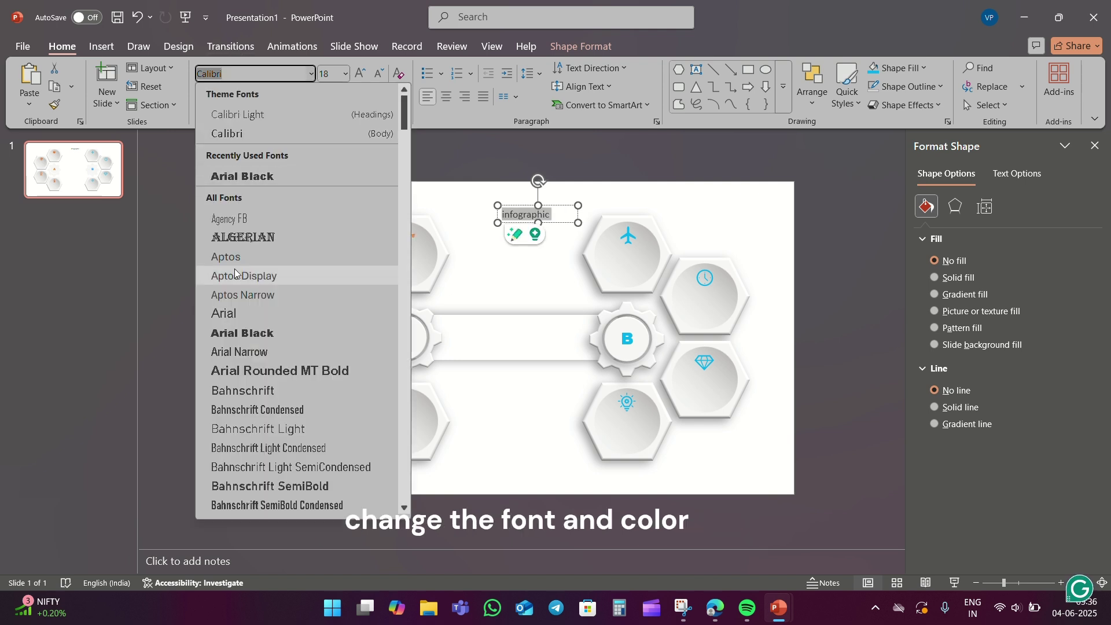
left_click(258, 334)
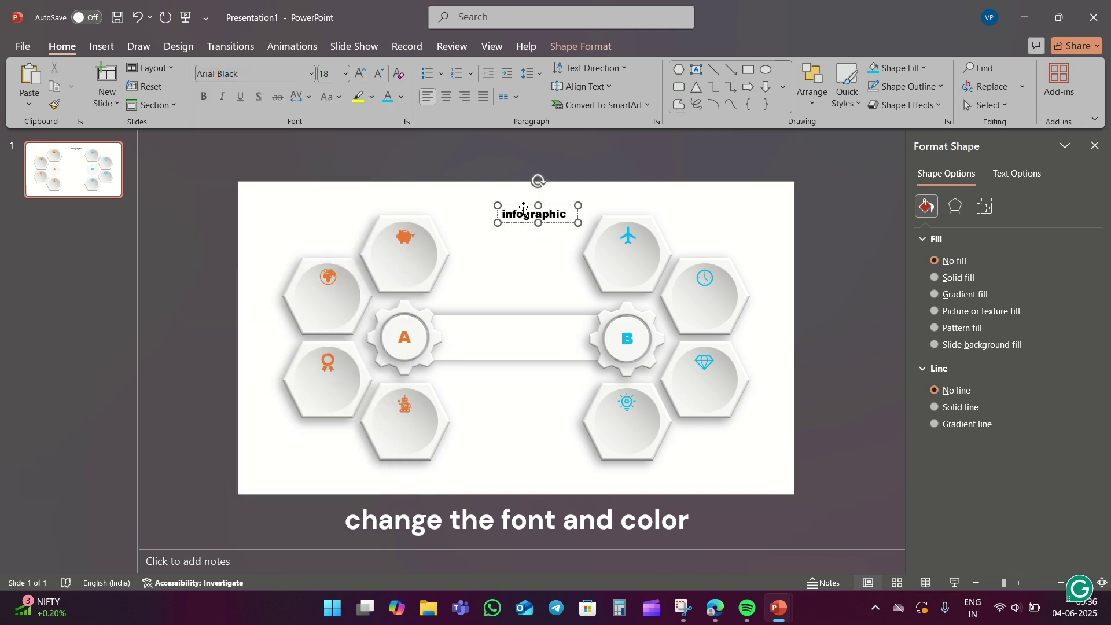
Step: Colour the letters 'info' light blue and 'graphic' orange
left_click_drag(498, 215, 519, 219)
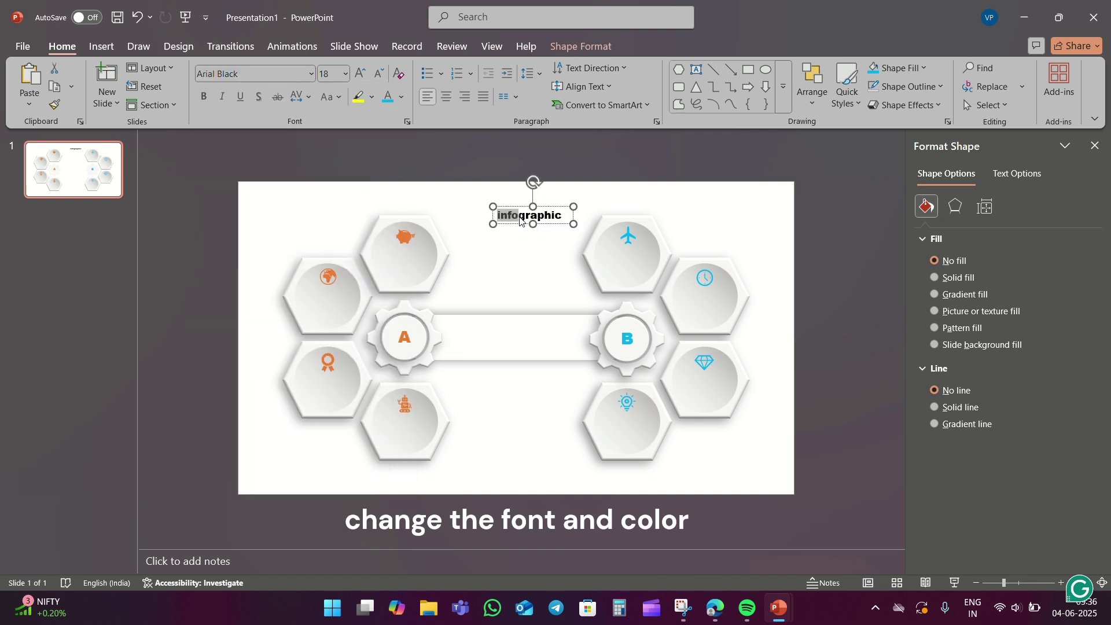
left_click(401, 97)
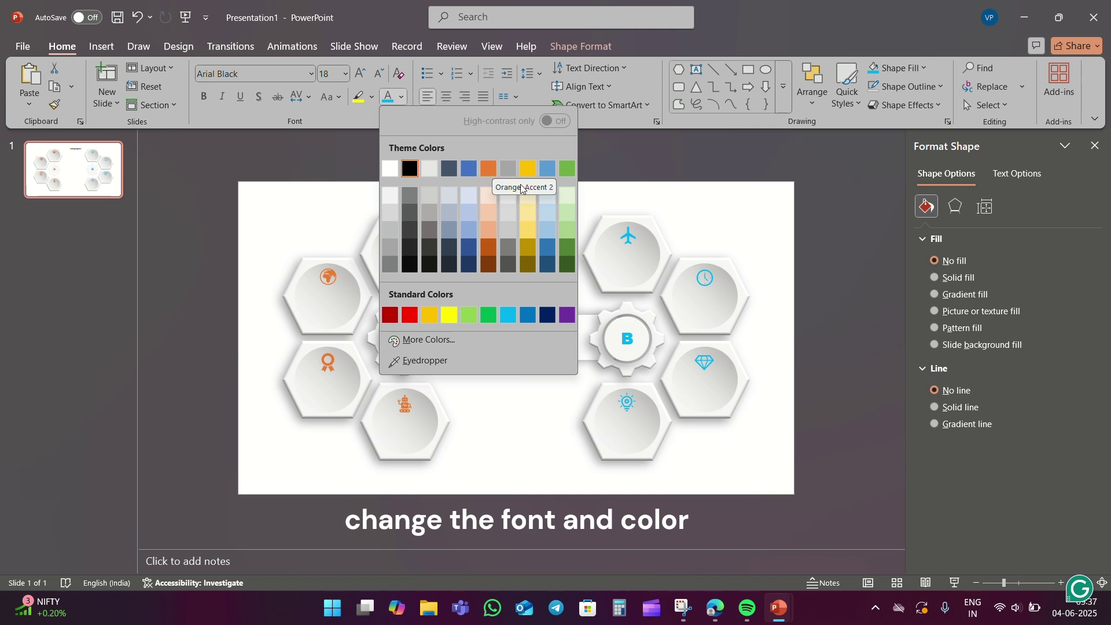
left_click(508, 315)
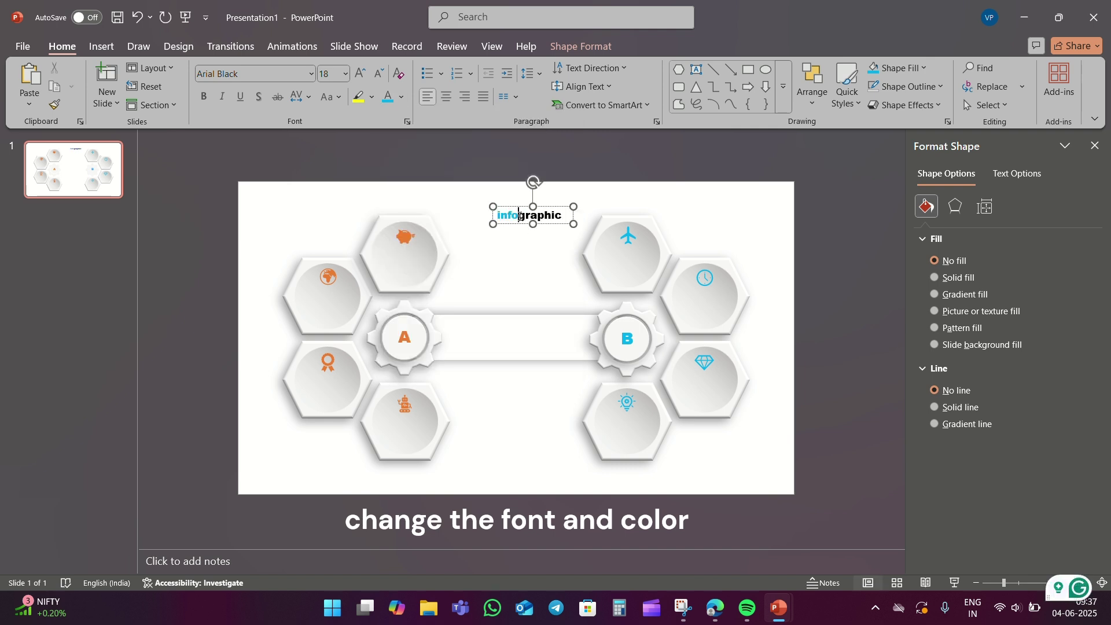
key("shift+Right")
key("shift+Right")
key("shift+Right")
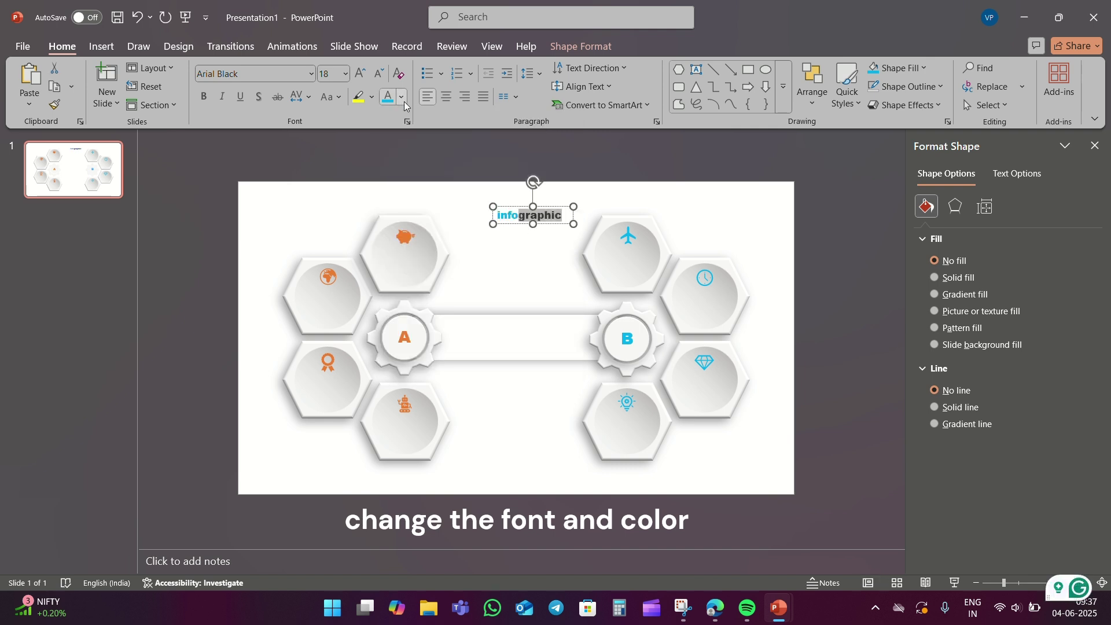
left_click(402, 97)
left_click(489, 178)
Step: Move the infographic heading onto the centre bar between A and B
left_click(519, 242)
left_click(553, 223)
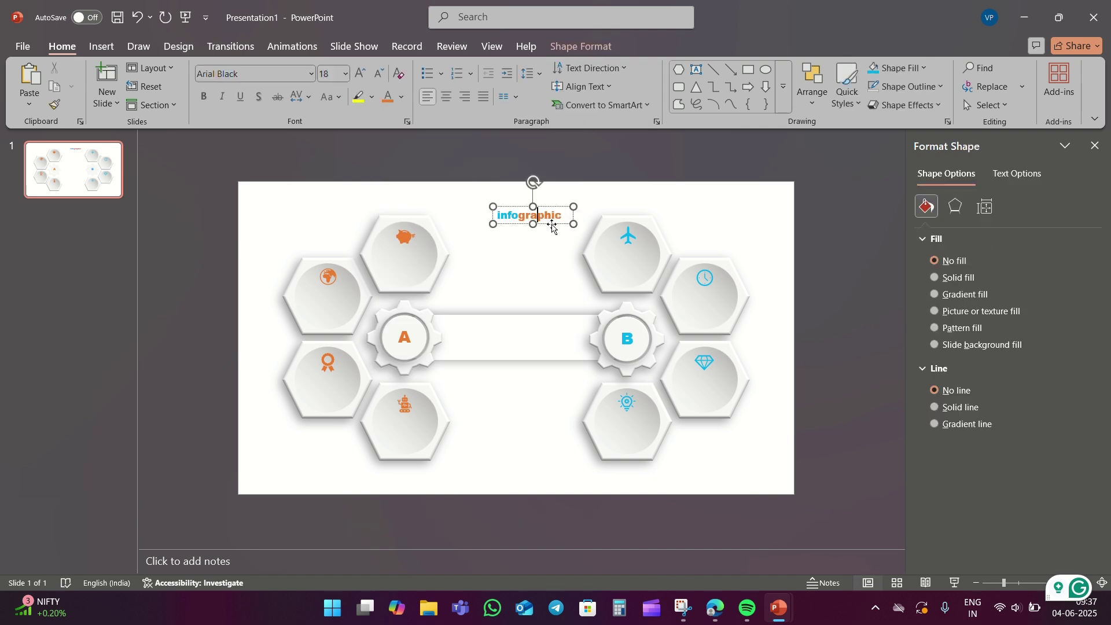
left_click_drag(553, 223, 536, 348)
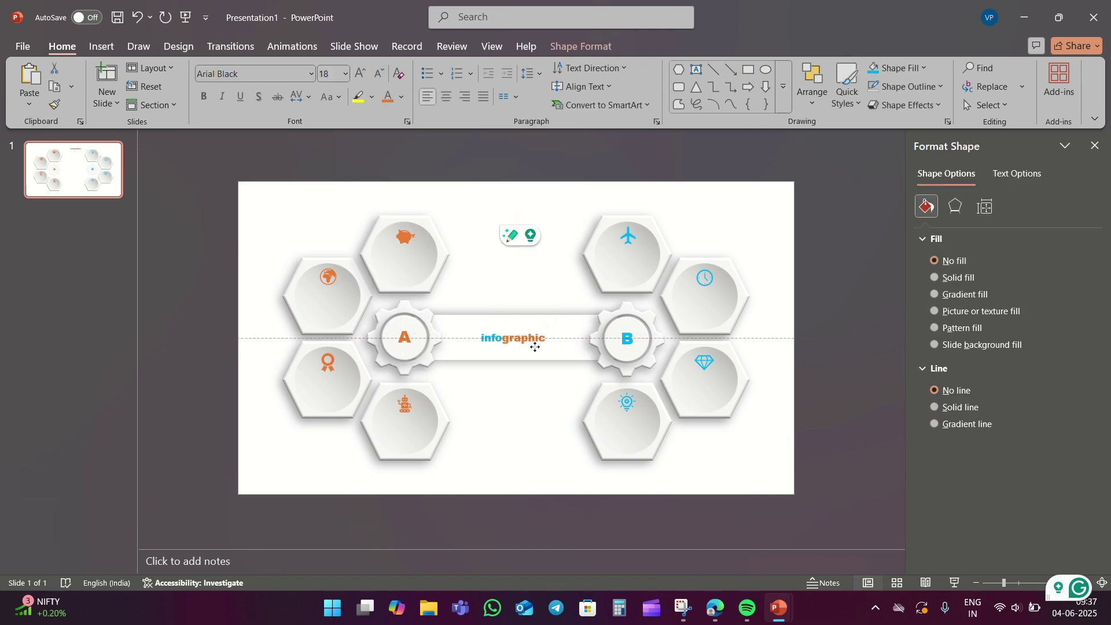
left_click(506, 405)
Step: Paste the LOREM IPSUM text blocks and nudge the globe, award and robot blocks left
key("ctrl+v")
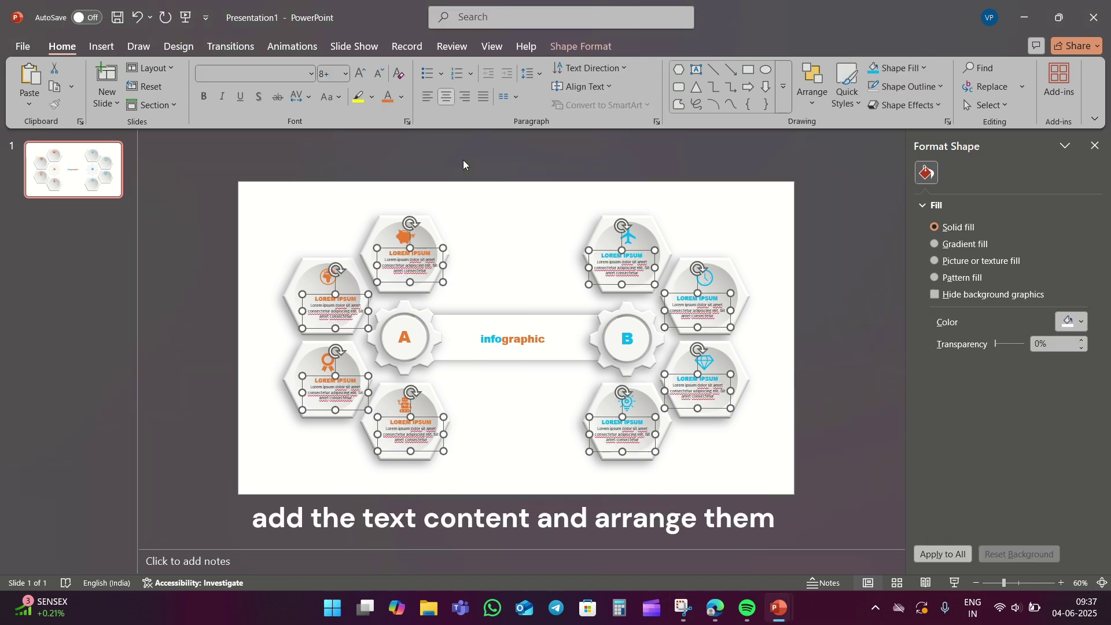
left_click(417, 248)
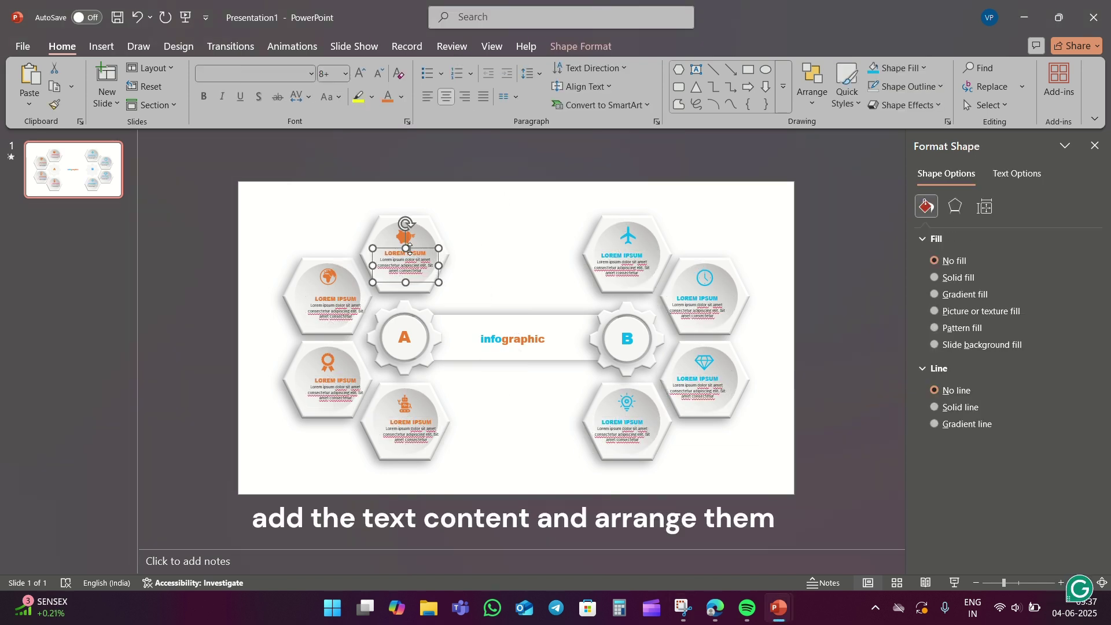
left_click(337, 294)
left_click_drag(337, 294, 329, 295)
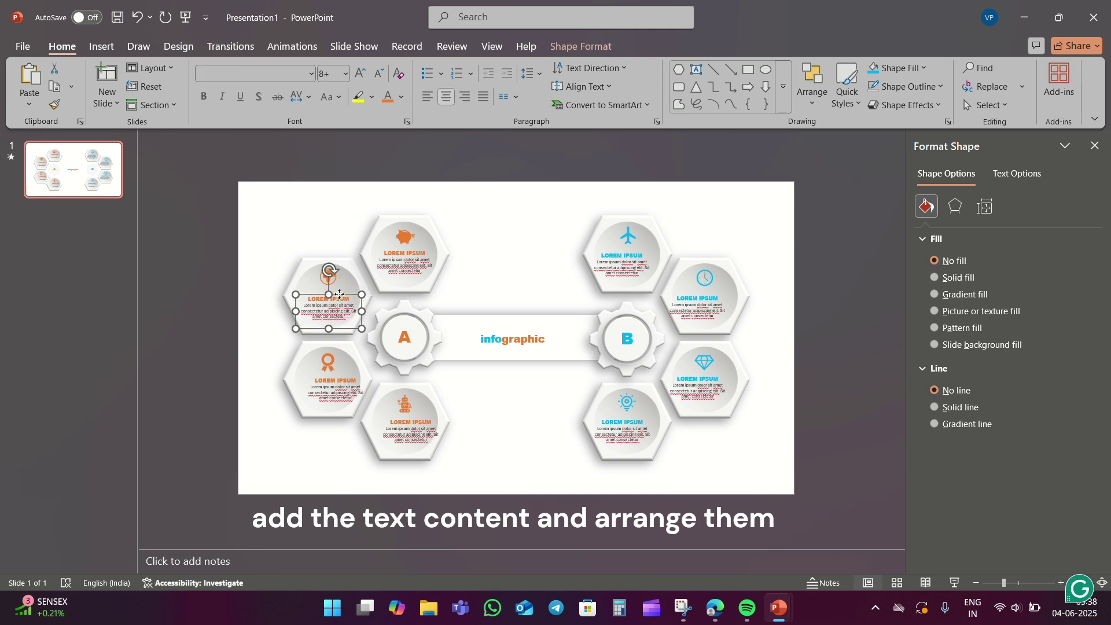
left_click(345, 380)
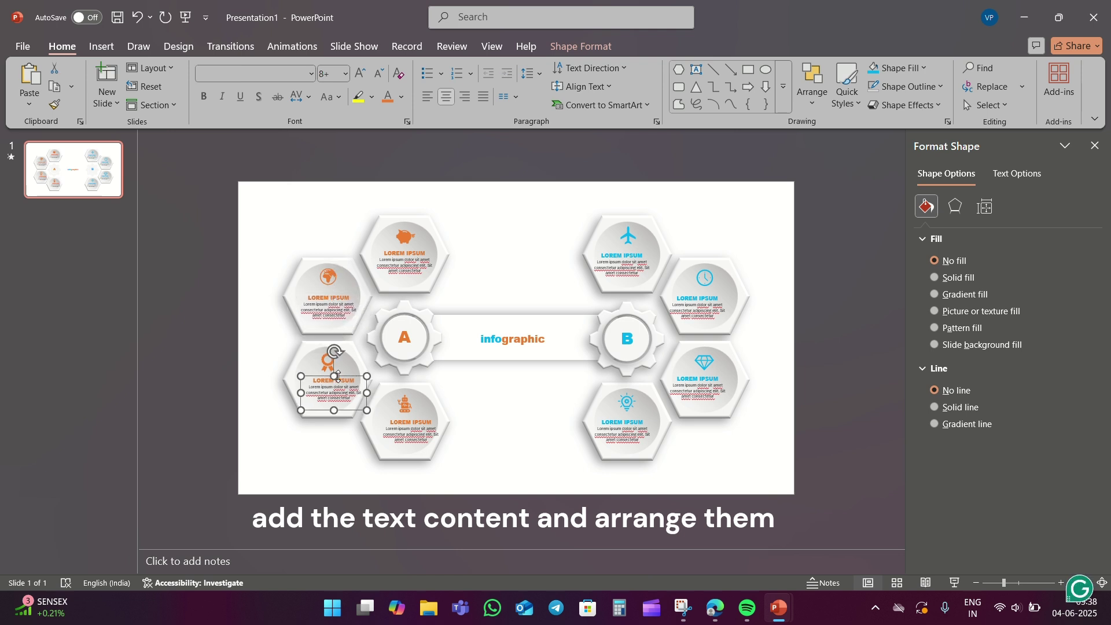
left_click_drag(346, 379, 339, 379)
left_click(417, 418)
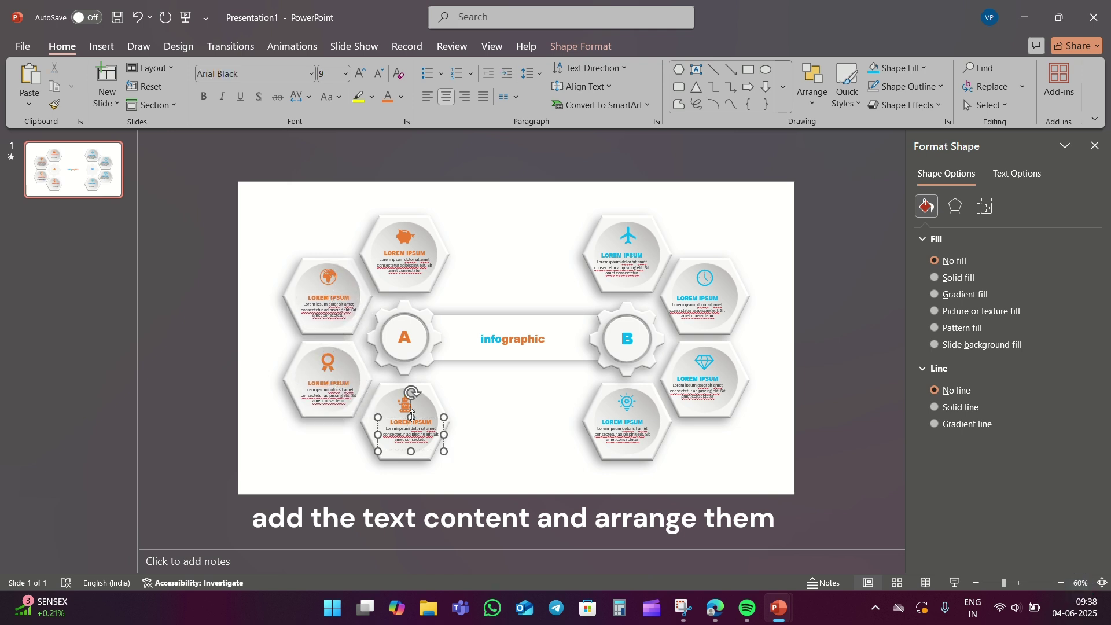
left_click_drag(417, 418, 410, 416)
Step: Nudge the lightbulb, diamond, clock and airplane text blocks slightly right under their icons
left_click(614, 417)
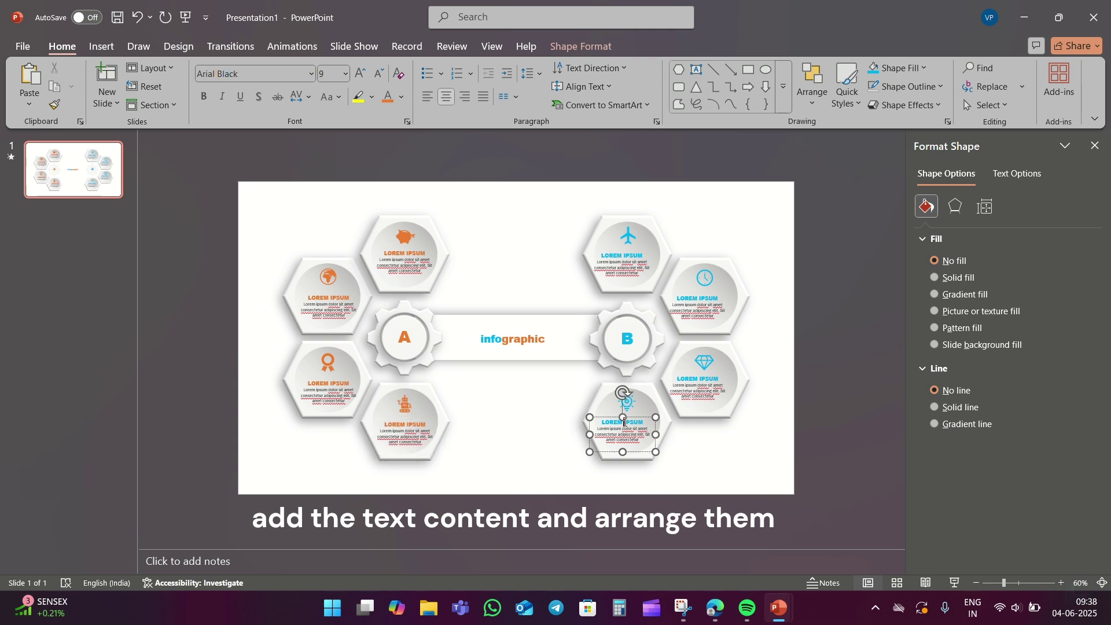
left_click_drag(614, 416, 619, 415)
left_click(693, 373)
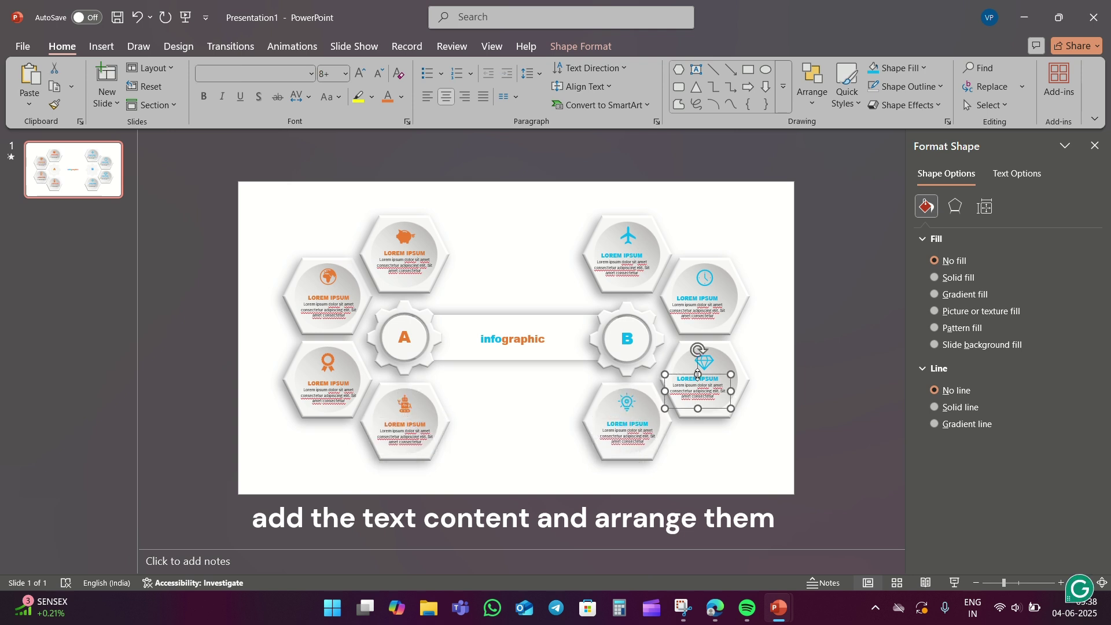
left_click_drag(693, 373, 700, 376)
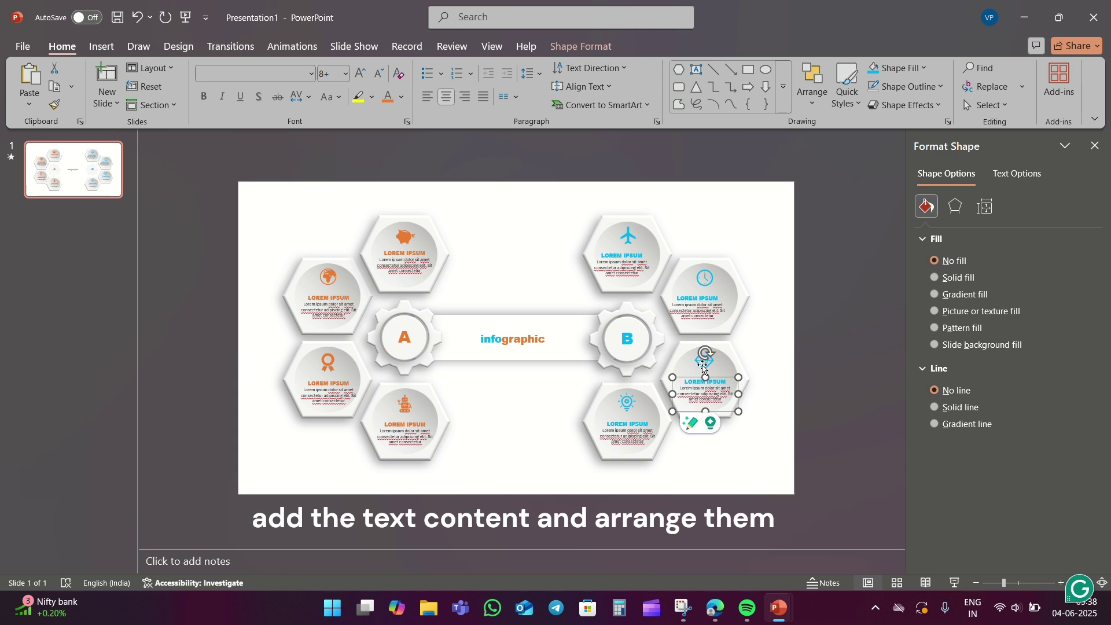
left_click(698, 299)
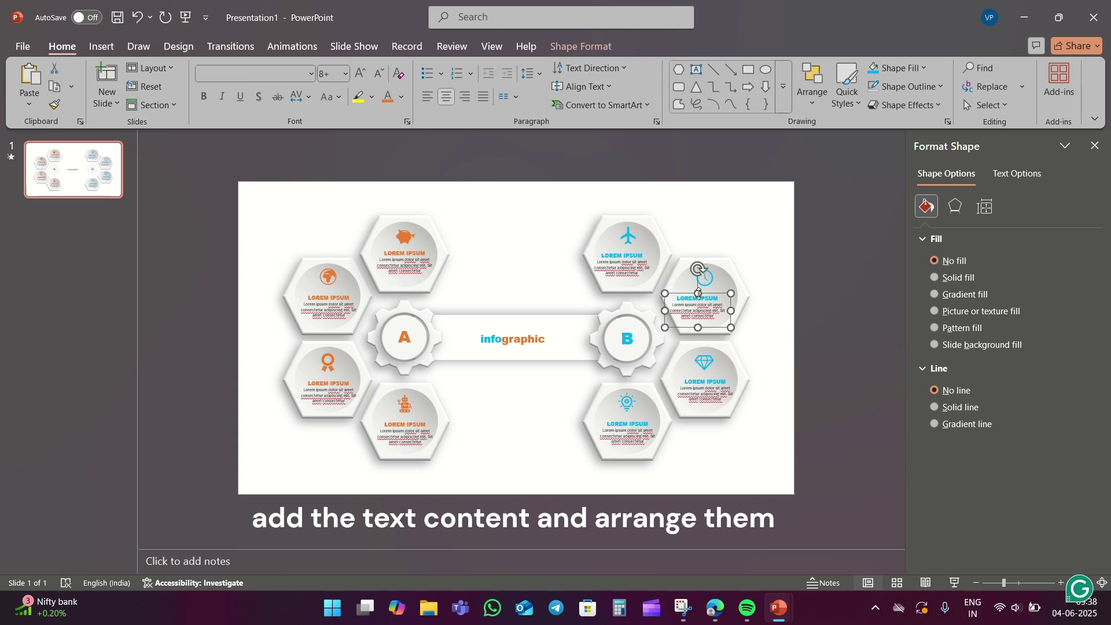
left_click_drag(695, 294, 702, 294)
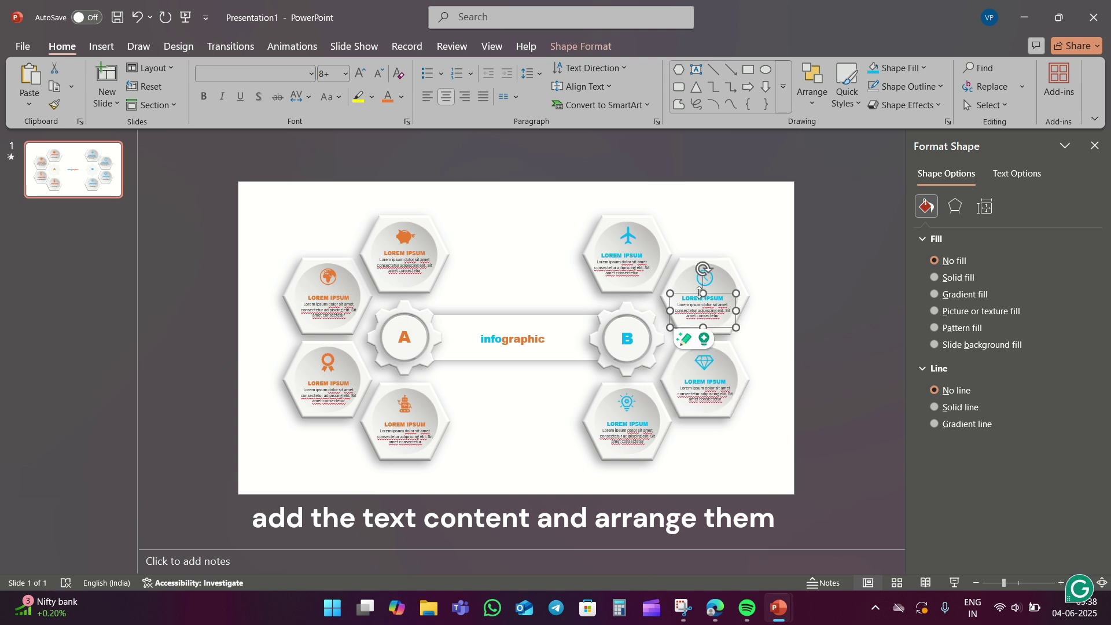
left_click(619, 255)
left_click_drag(619, 253, 624, 254)
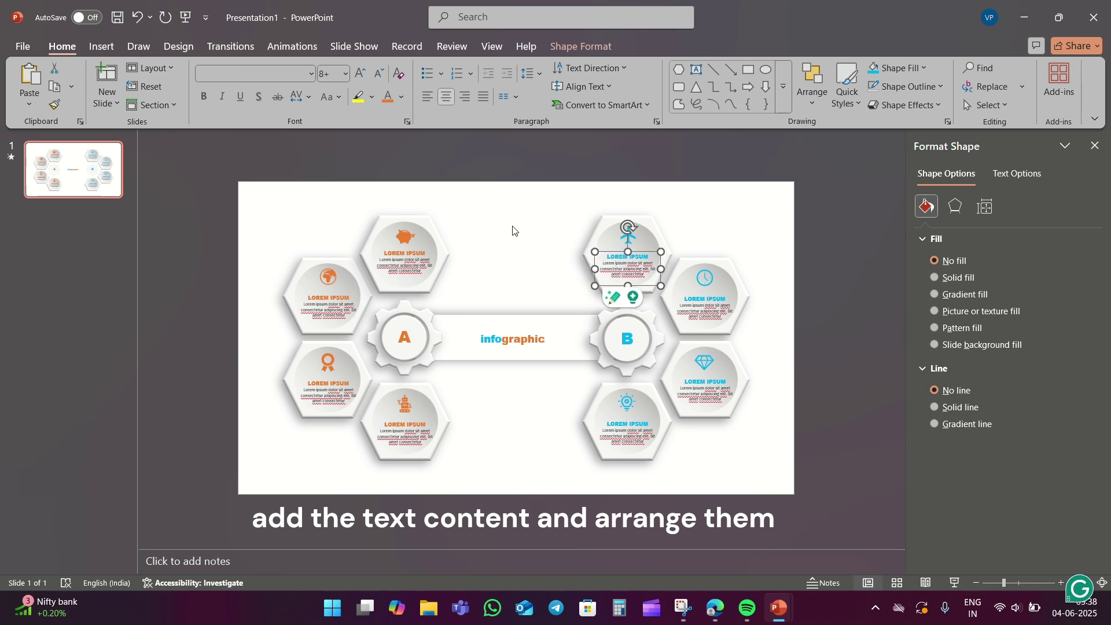
left_click(511, 230)
Step: Select the piggy-bank, globe, award and robot icons together with their text blocks
left_click(405, 238)
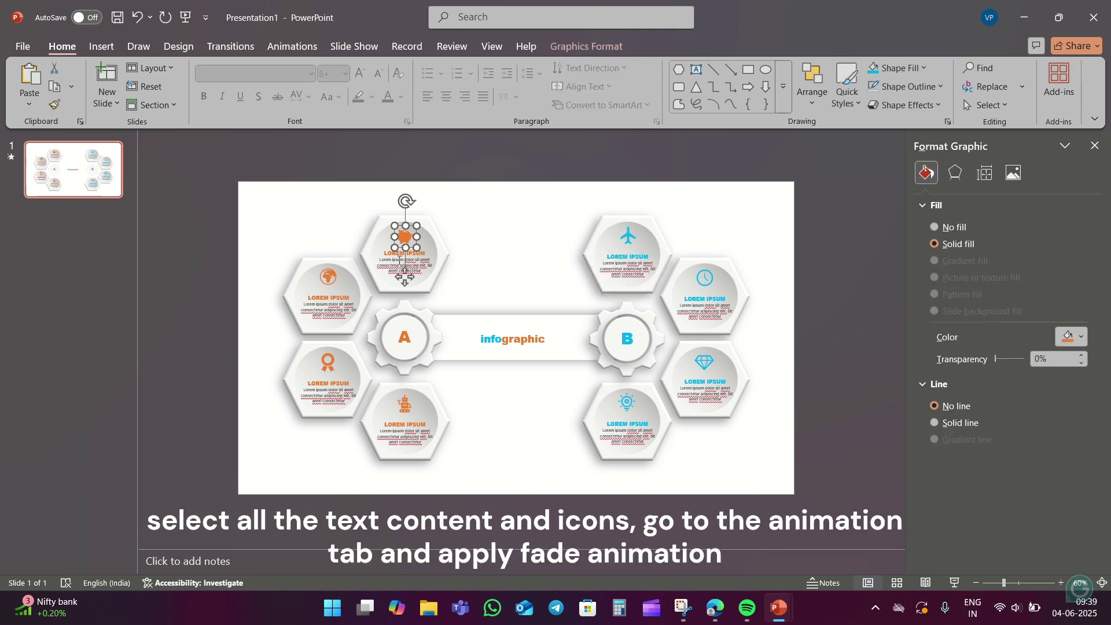
left_click(405, 270, "shift")
left_click(326, 275, "shift")
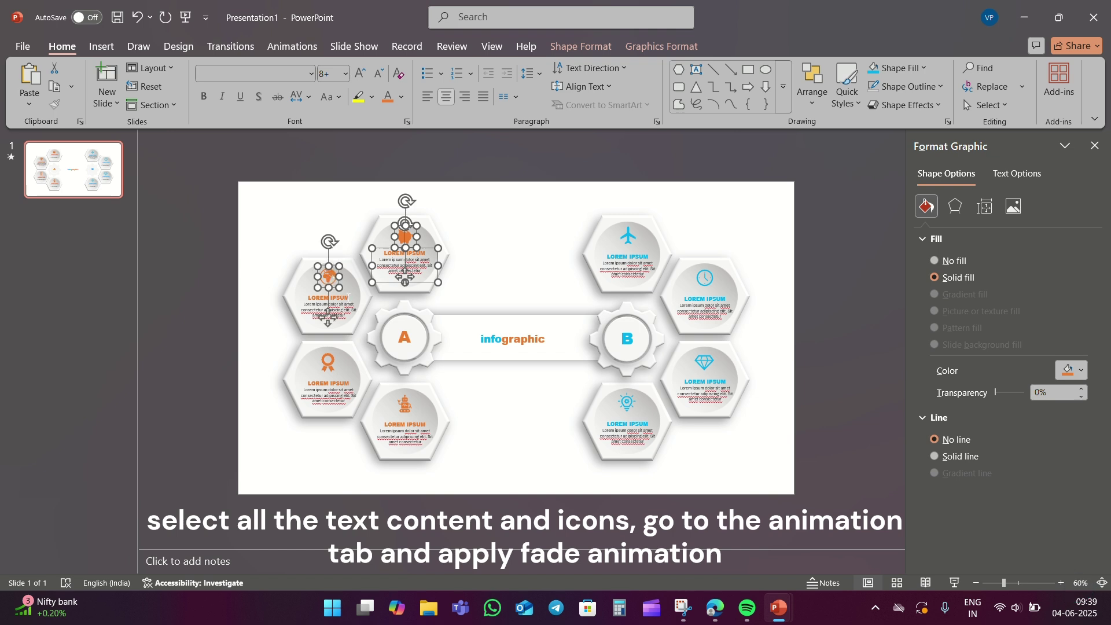
left_click(328, 309, "shift")
left_click(335, 360, "shift")
left_click(328, 403, "shift")
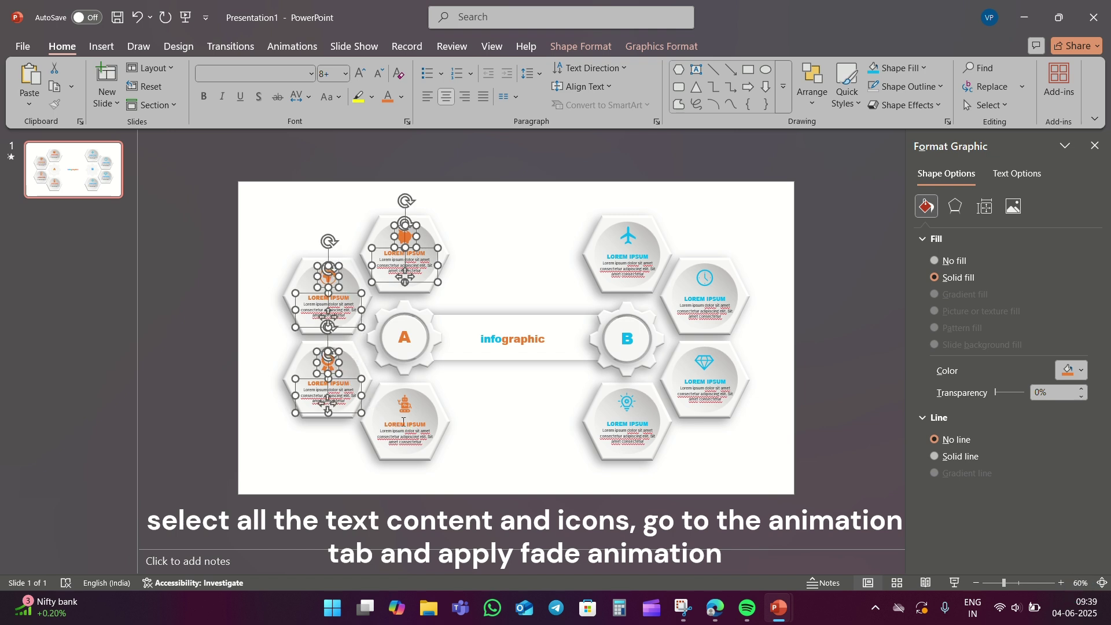
left_click(405, 428, "shift")
left_click(412, 410, "shift")
left_click(409, 409, "shift")
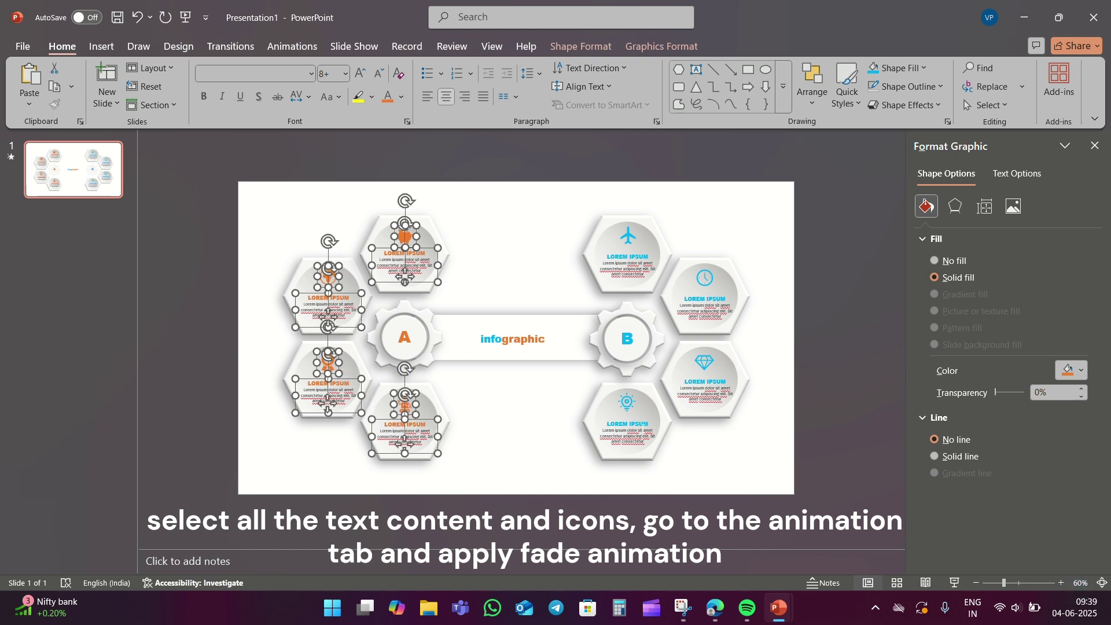
Step: Add the right-side icons and text blocks, the A and B circles and the infographic label
left_click(644, 424, "shift")
left_click(630, 404, "shift")
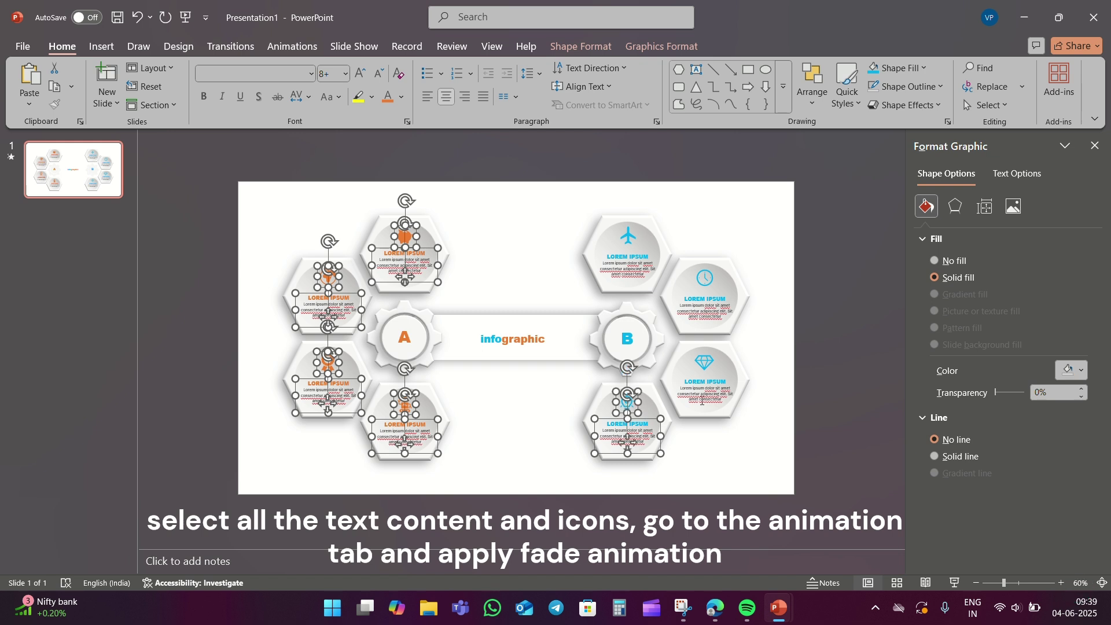
left_click(706, 364, "shift")
left_click(704, 389, "shift")
left_click(708, 282, "shift")
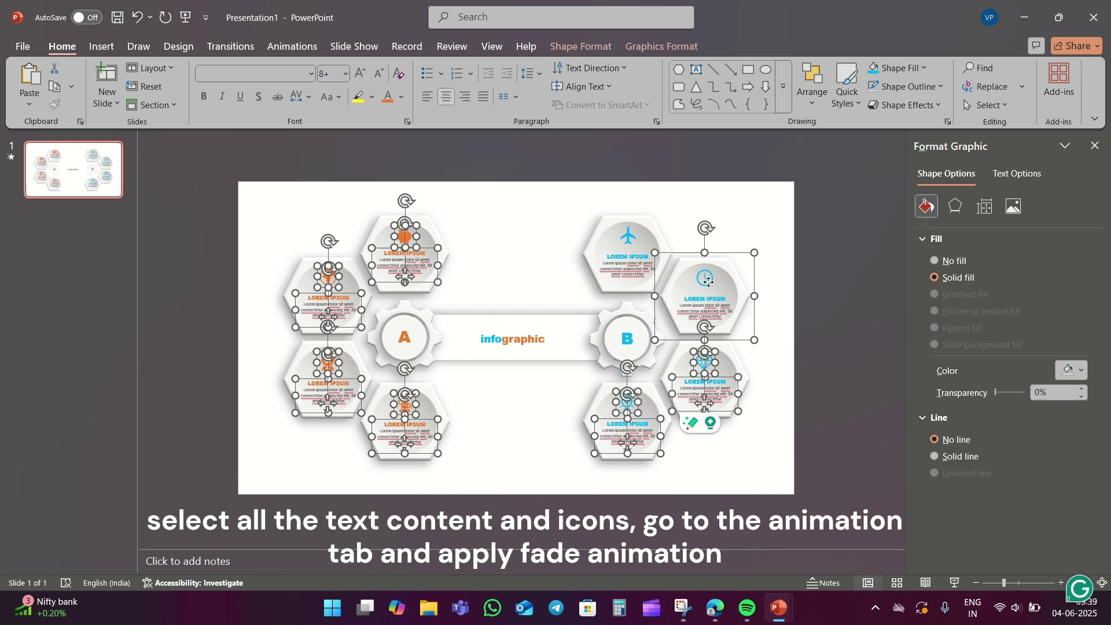
left_click(709, 284, "shift")
left_click(724, 308, "shift")
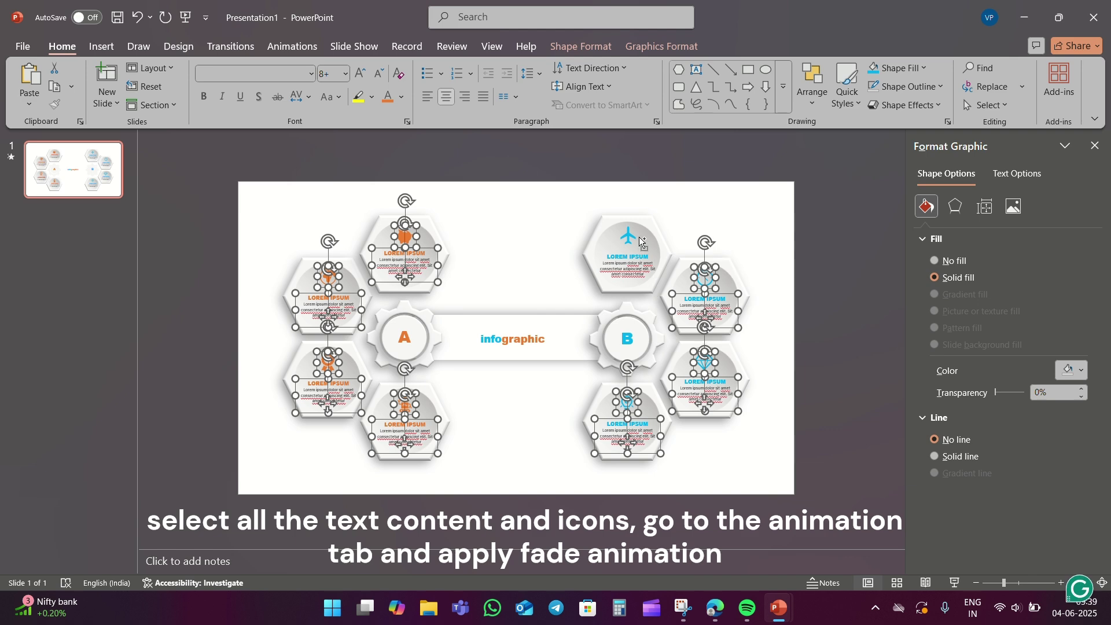
left_click(628, 236, "shift")
left_click(639, 260, "shift")
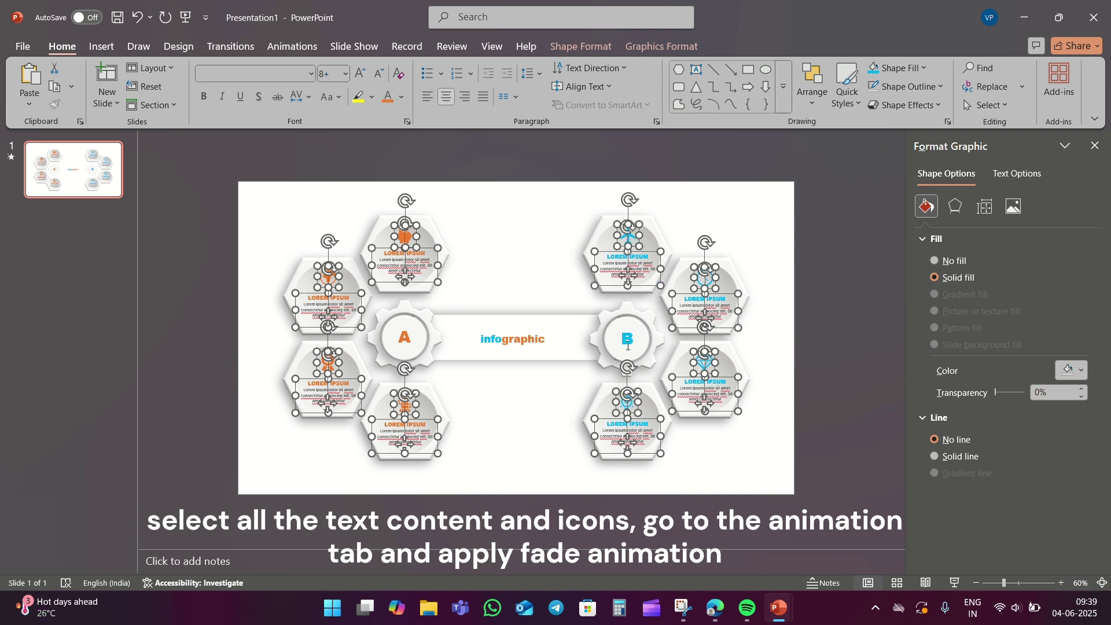
left_click(626, 342, "shift")
left_click(544, 342, "shift")
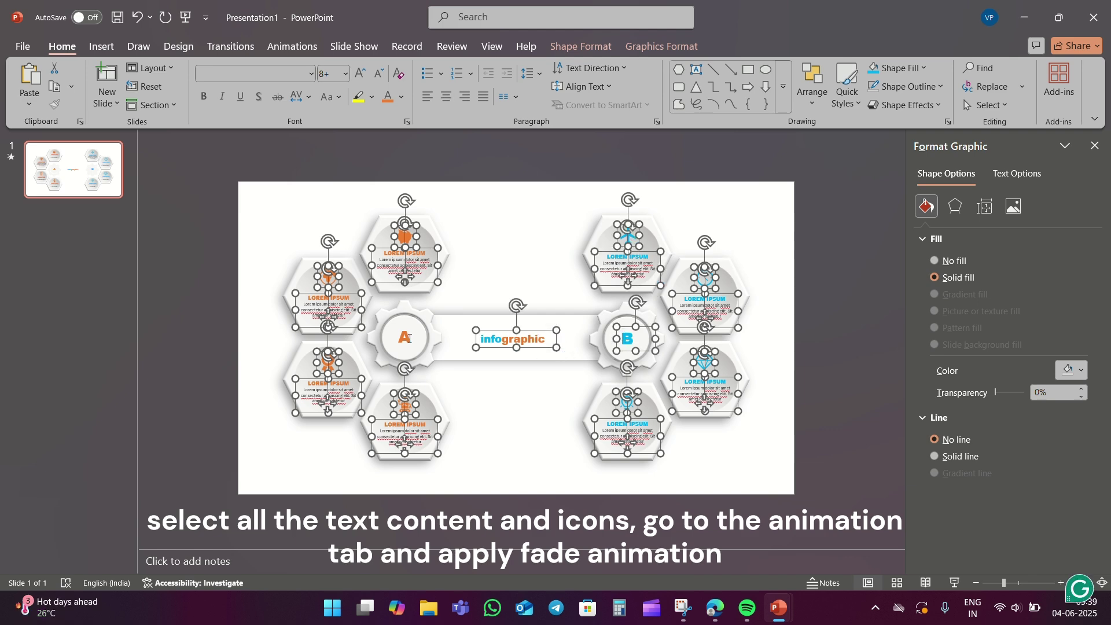
left_click(405, 339, "shift")
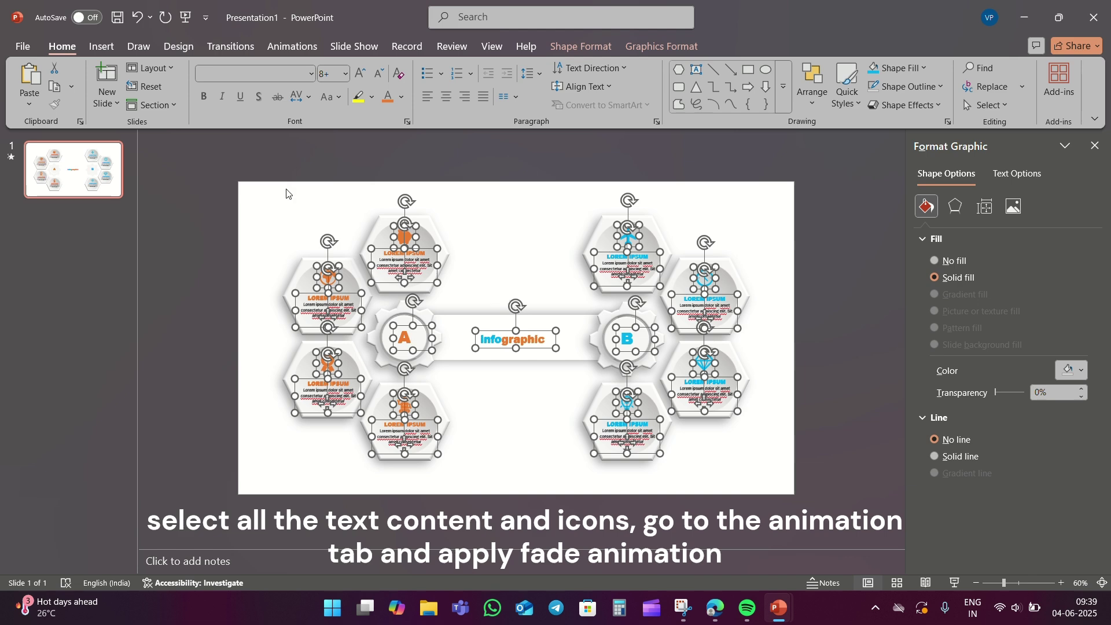
Step: Give the selection a Fade animation that starts With Previous
left_click(293, 52)
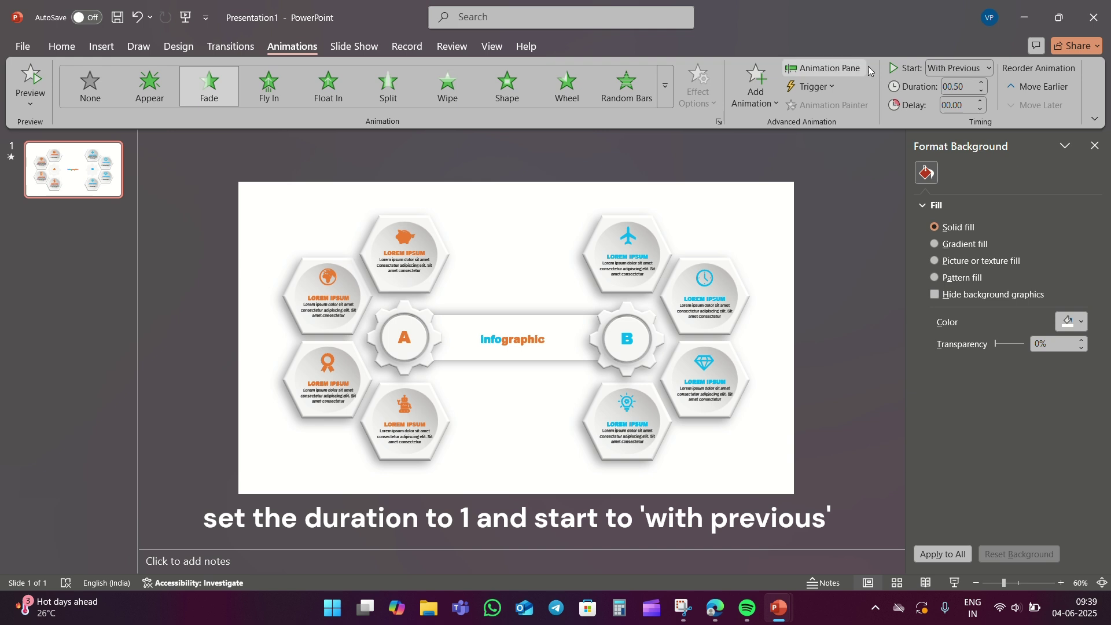
key("ctrl+z")
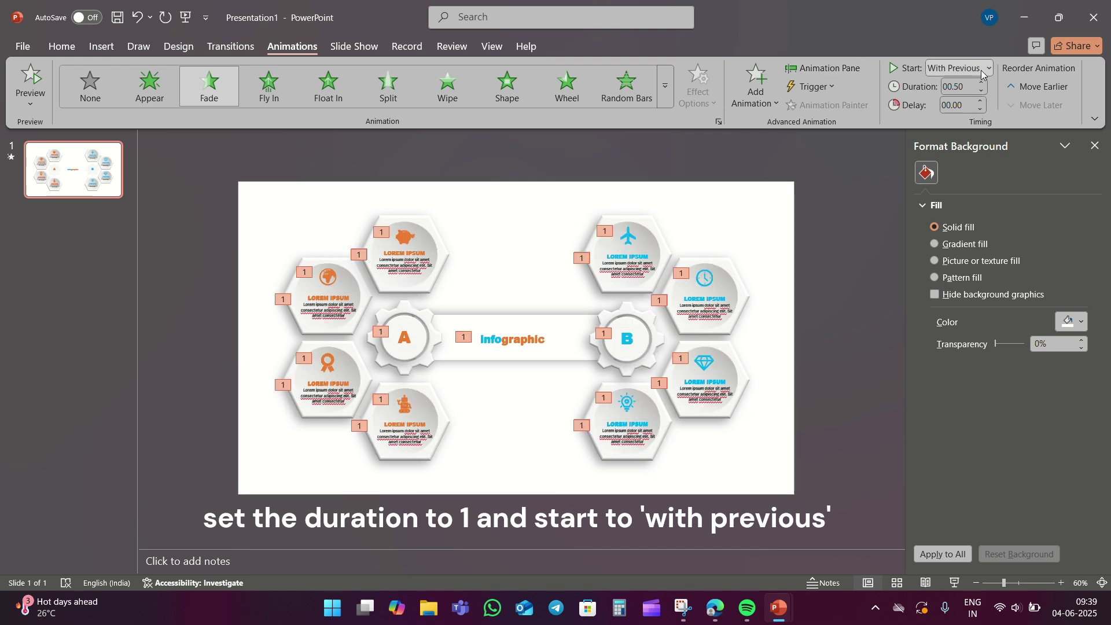
left_click(981, 69)
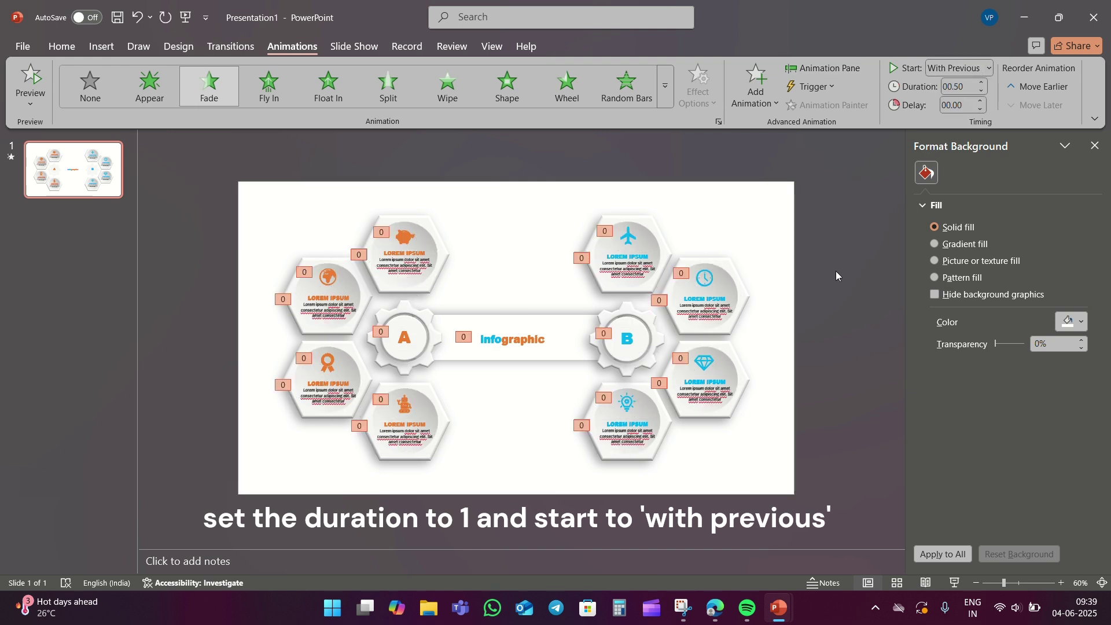
Step: Duplicate the slide as slide 2 and return to slide 1
right_click(68, 185)
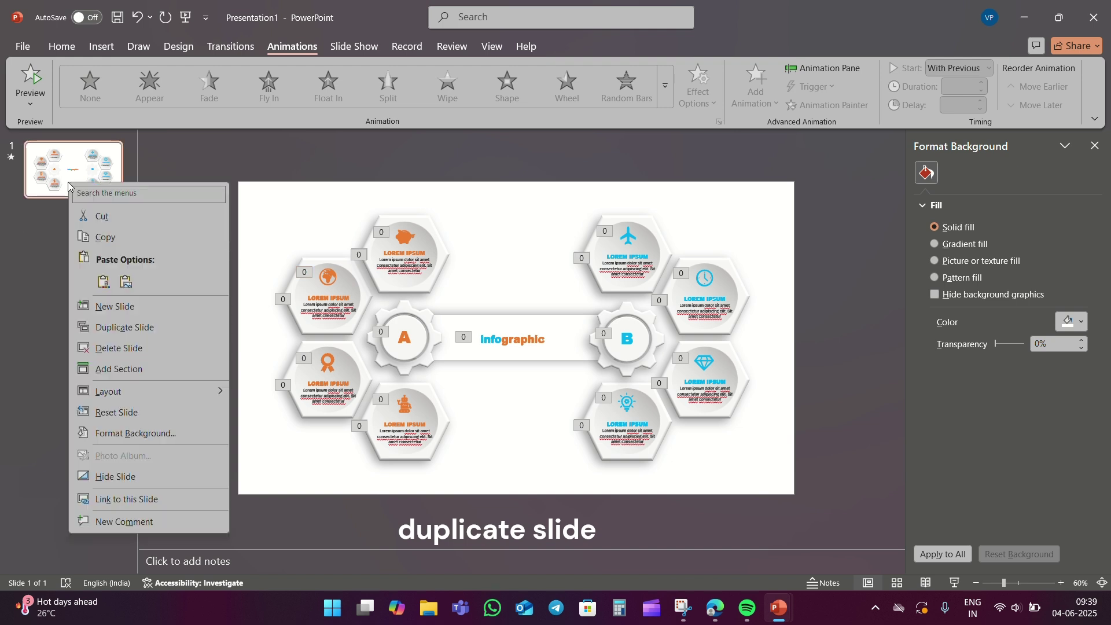
left_click(100, 327)
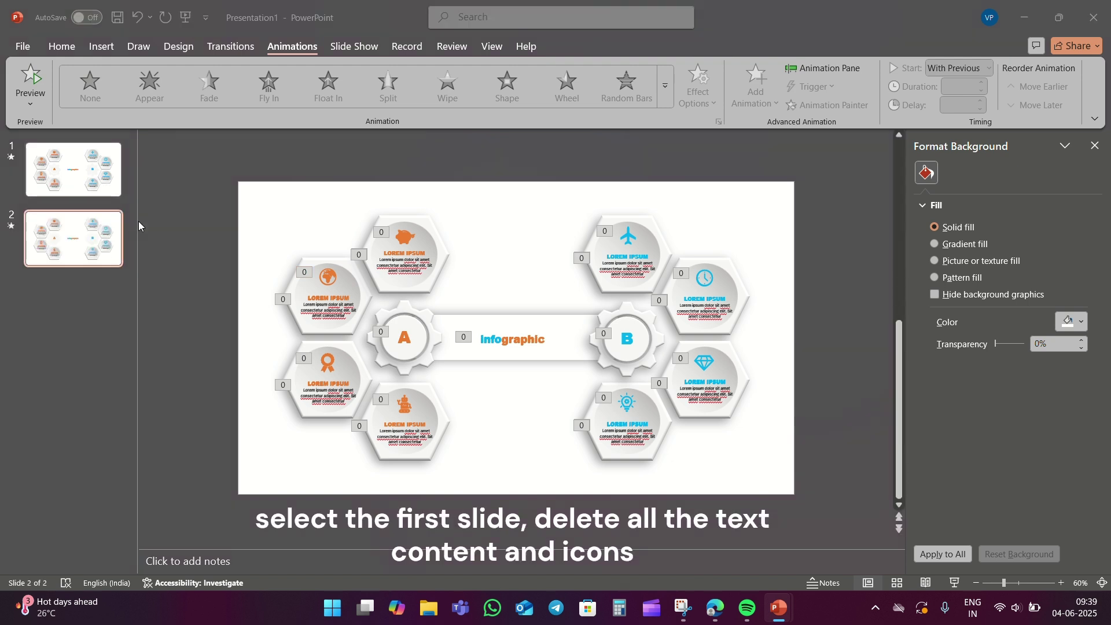
left_click(74, 169)
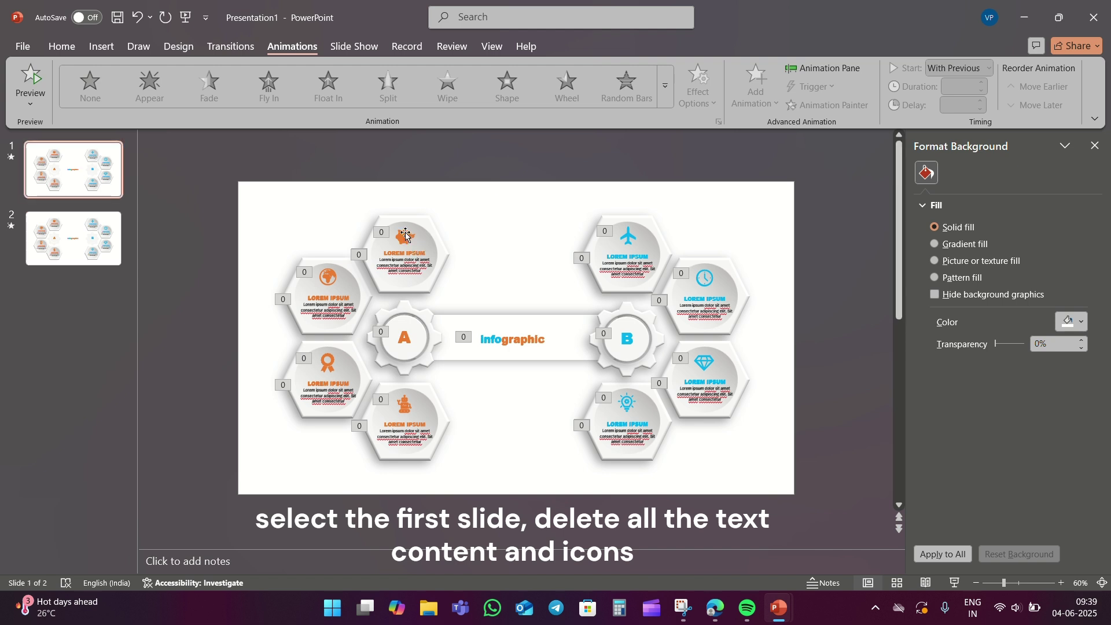
Step: On slide 1, select the left icons, text blocks and A circle, excluding the infographic label
left_click(409, 236)
left_click(333, 282, "shift")
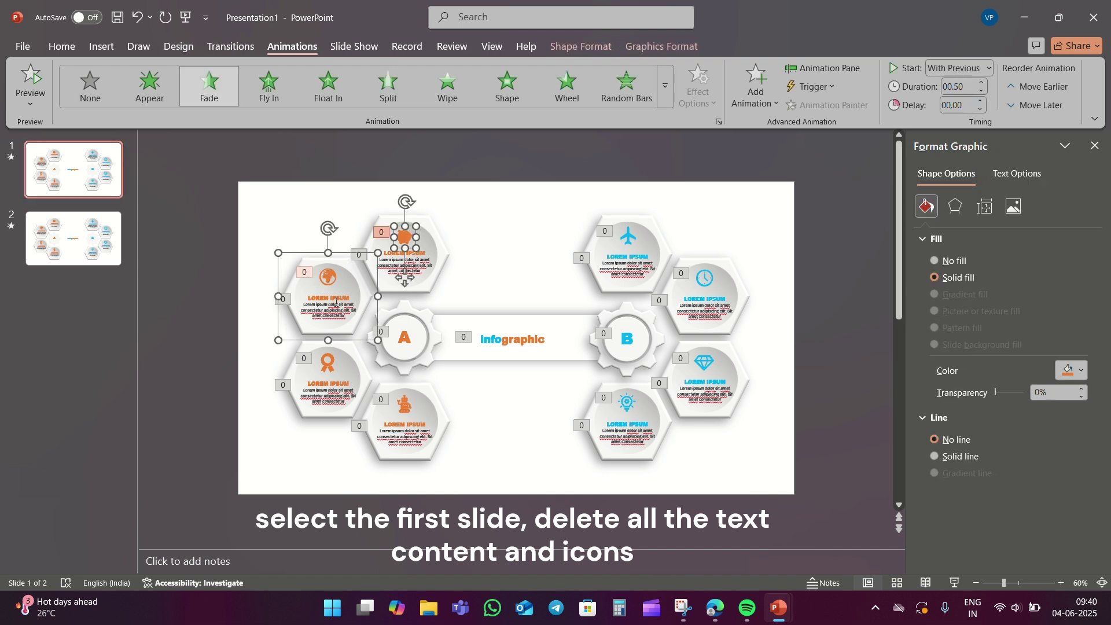
left_click(333, 284, "shift")
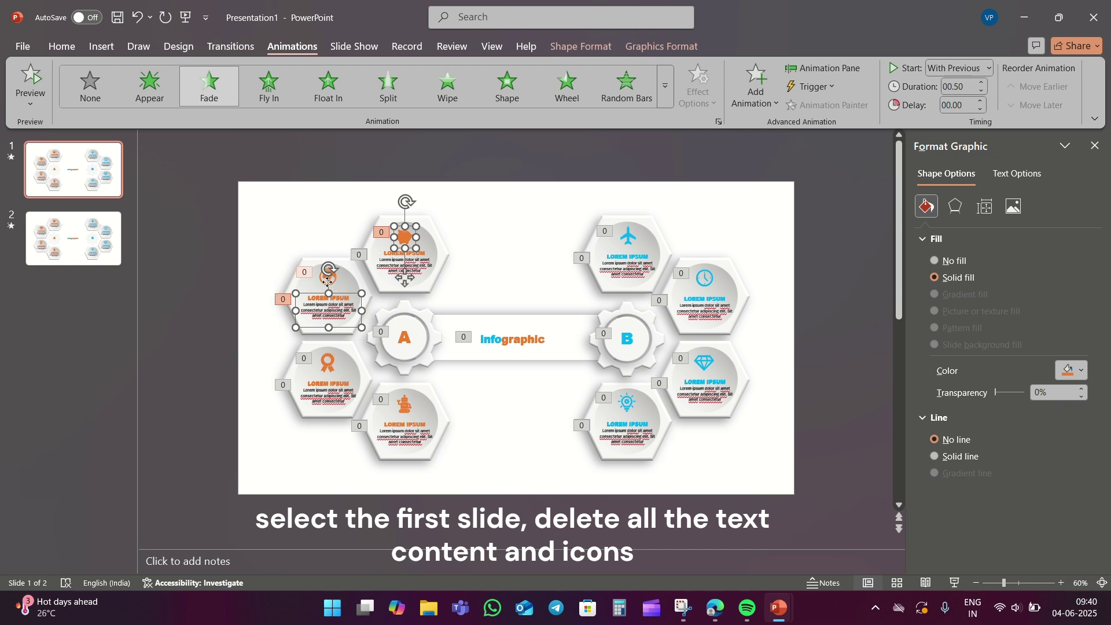
left_click(329, 362, "shift")
left_click(328, 362, "shift")
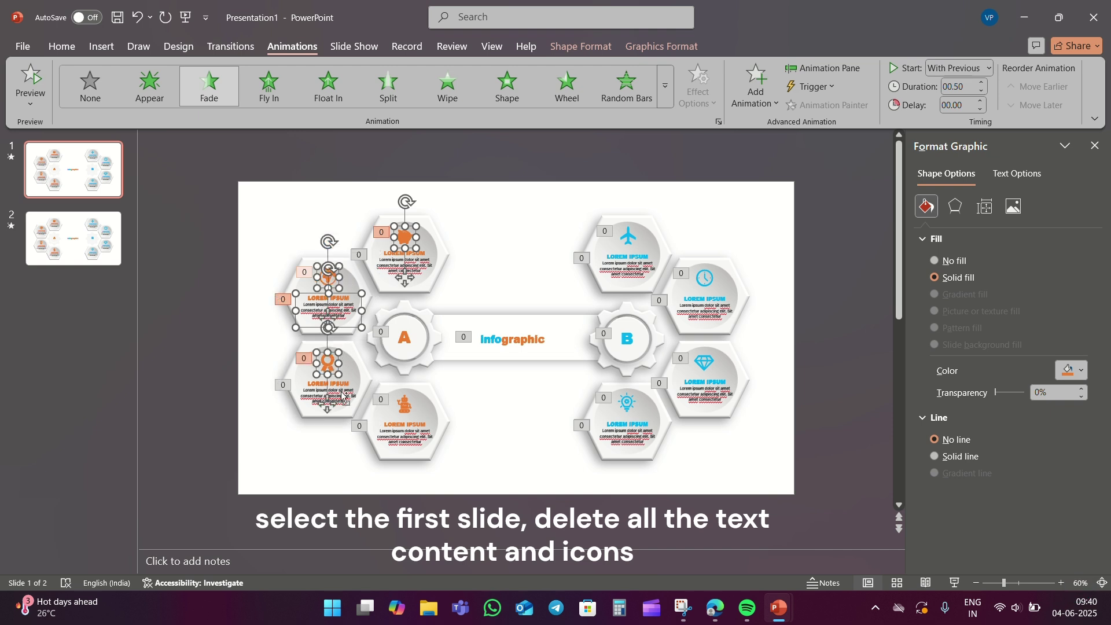
left_click(328, 397, "shift")
left_click(412, 342, "shift")
left_click(404, 405, "shift")
left_click(415, 428, "shift")
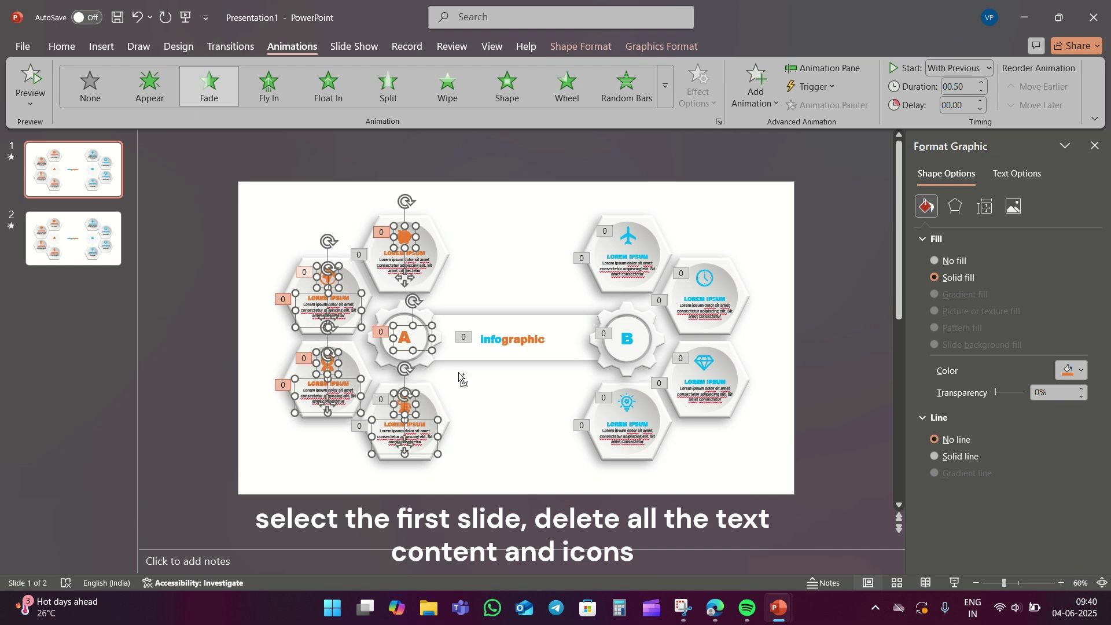
left_click(547, 339, "shift")
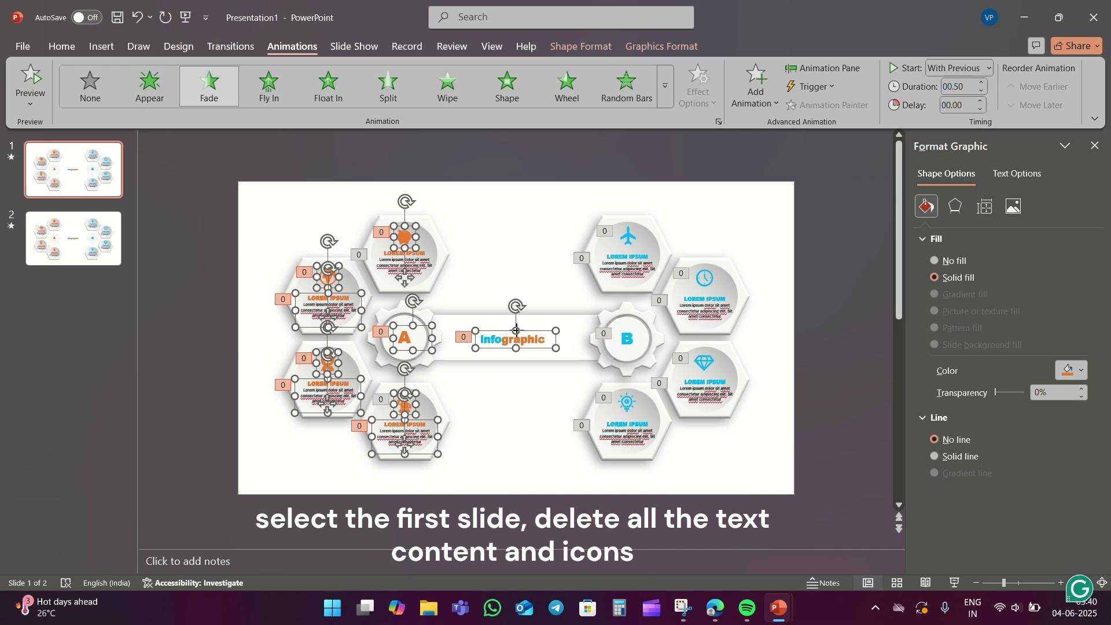
left_click(523, 338, "shift")
Step: Add the B circle and right-side icons and text blocks, then delete the selection
left_click(627, 340, "shift")
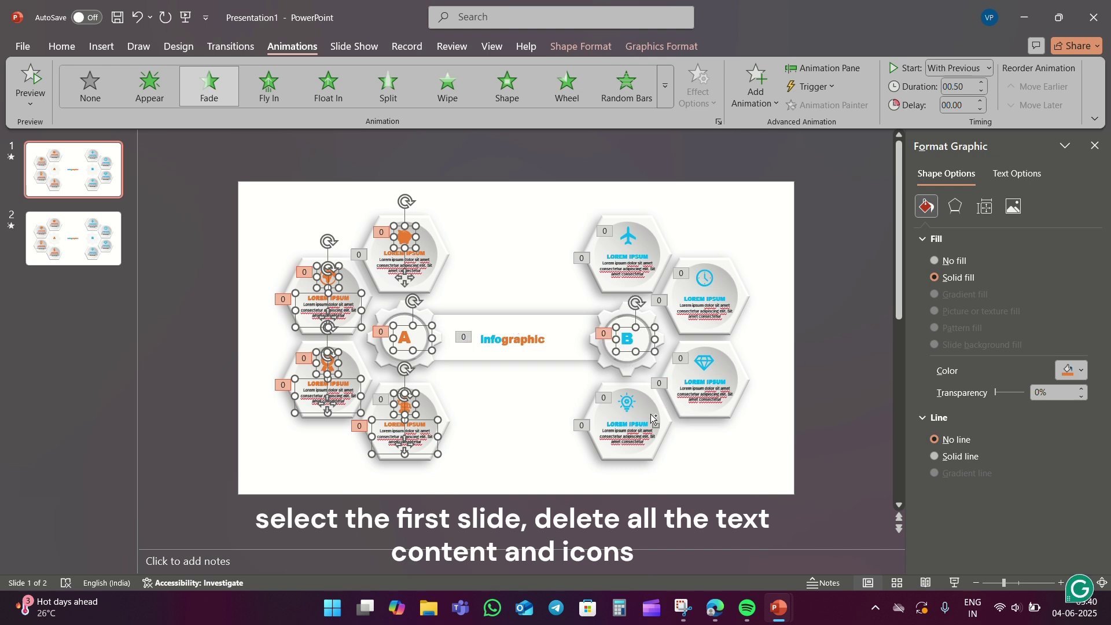
left_click(628, 402, "shift")
left_click(627, 434, "shift")
left_click(704, 363, "shift")
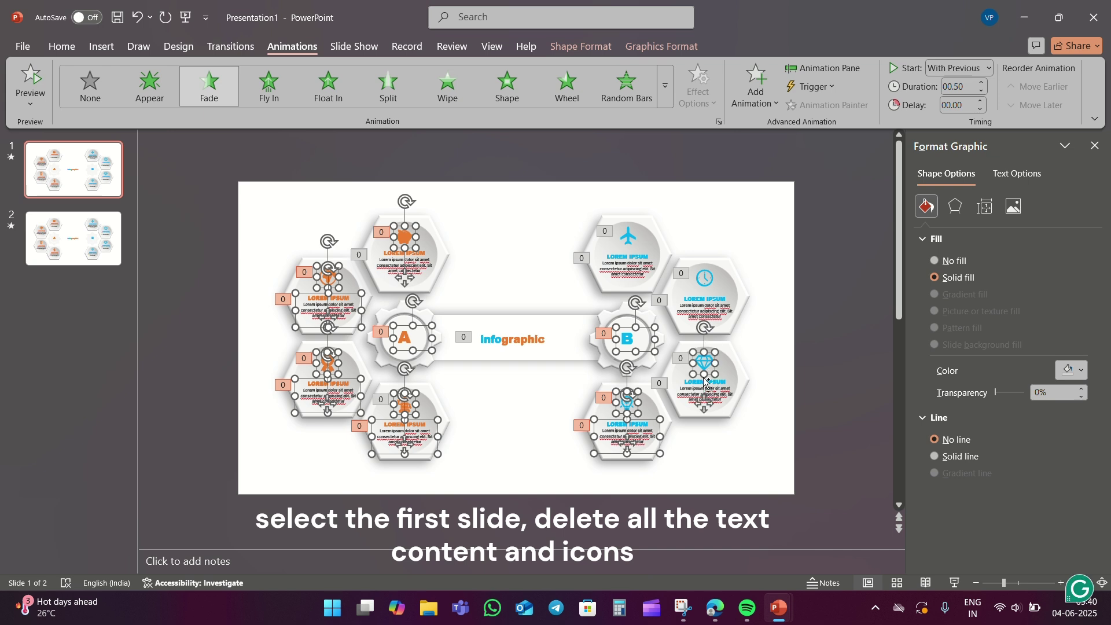
left_click(704, 391, "shift")
left_click(704, 278, "shift")
left_click(704, 306, "shift")
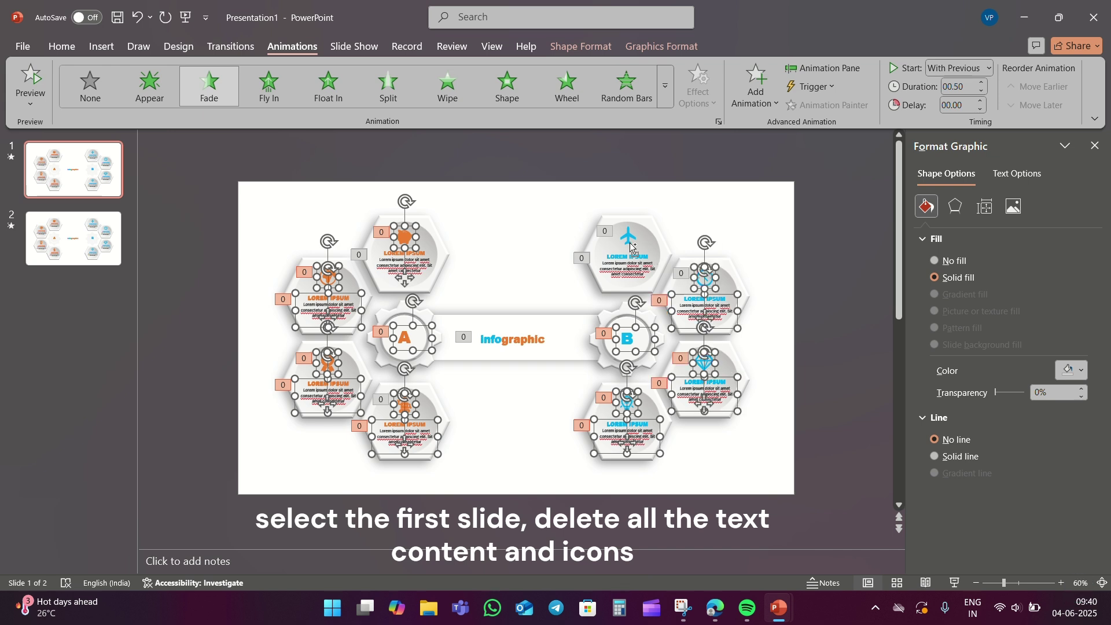
left_click(628, 242, "shift")
left_click(627, 263, "shift")
key("Delete")
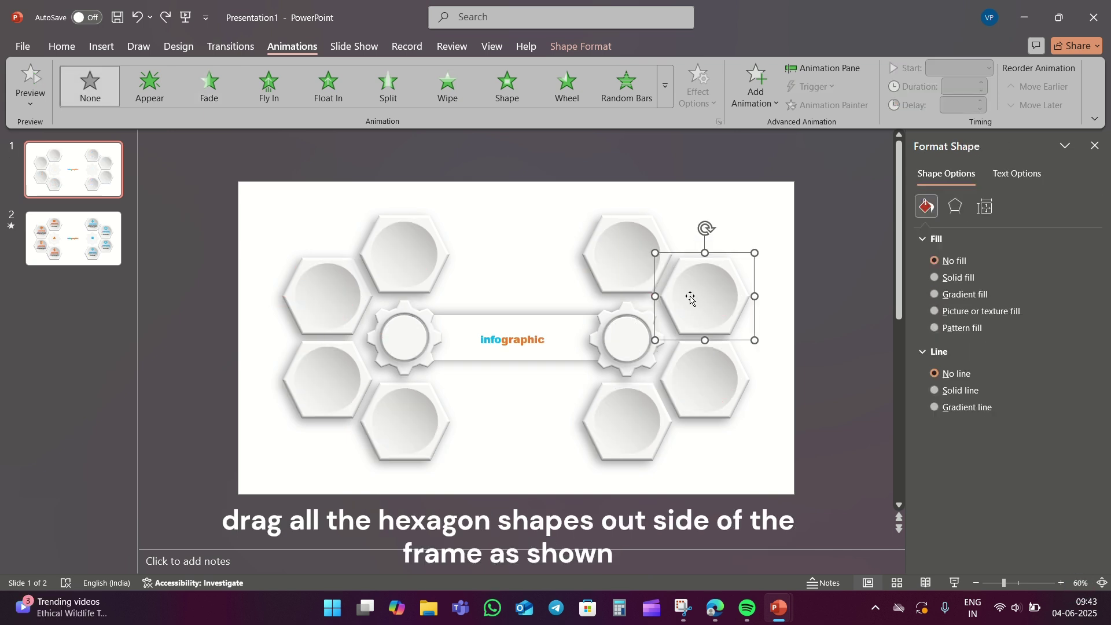
Step: Drag the outer right and left hexagons and the upper inner hexagon off the slide
left_click_drag(695, 298, 836, 299)
left_click(683, 389)
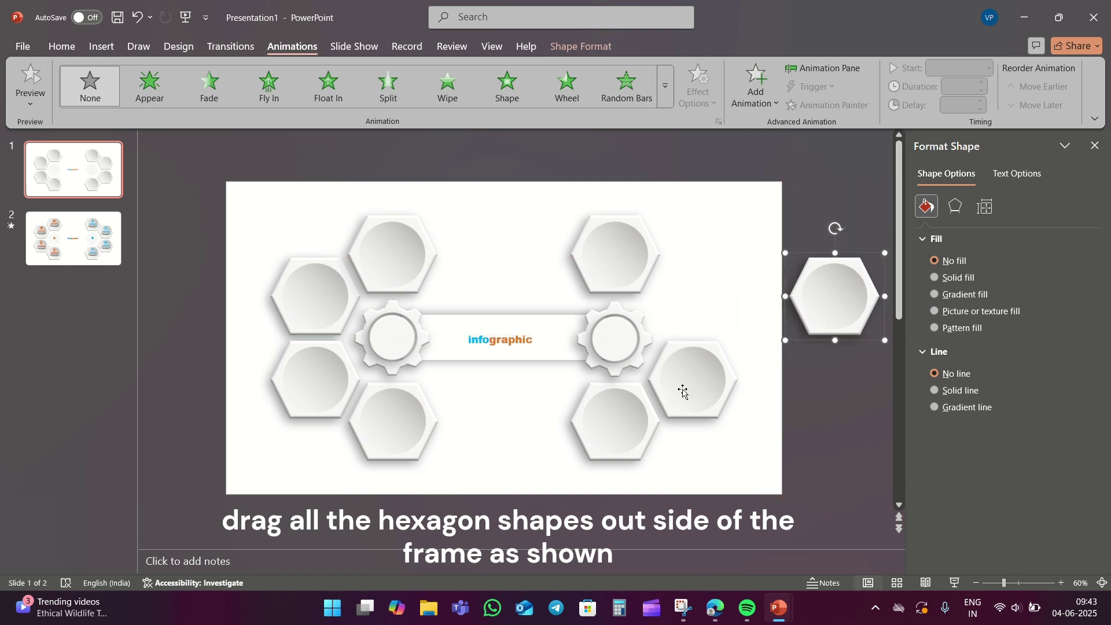
left_click_drag(692, 391, 823, 399)
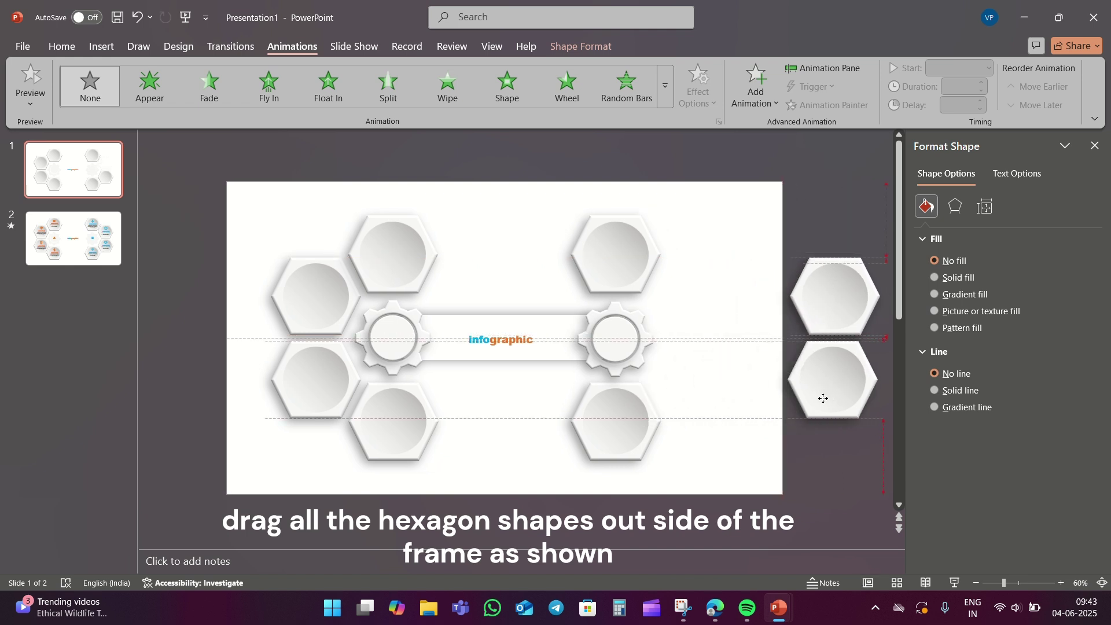
left_click_drag(325, 302, 185, 302)
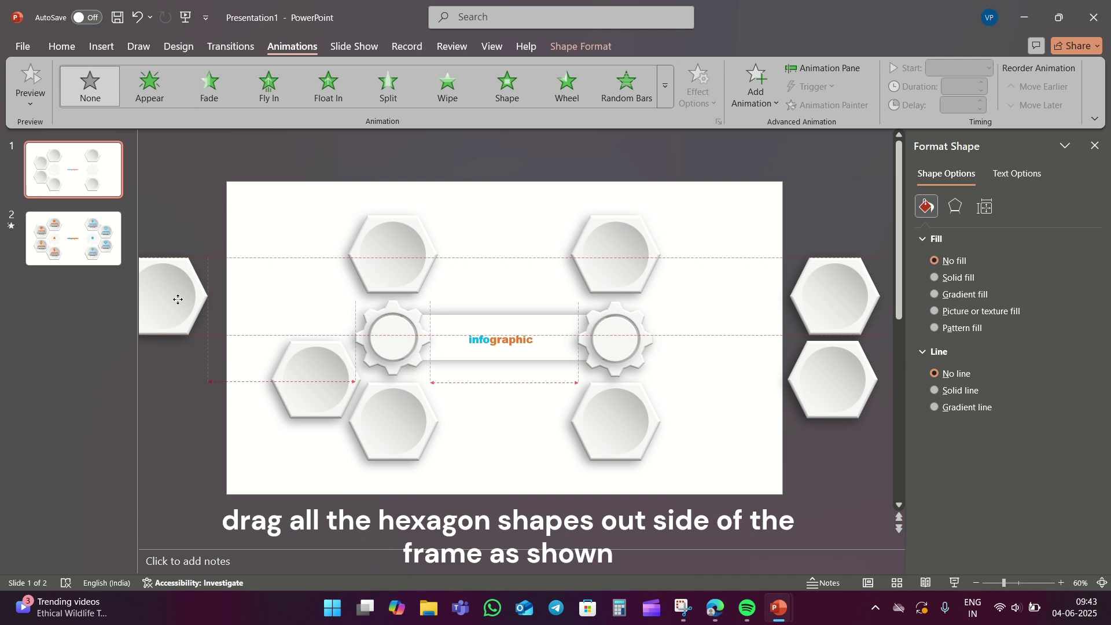
left_click_drag(307, 376, 182, 380)
left_click(383, 256)
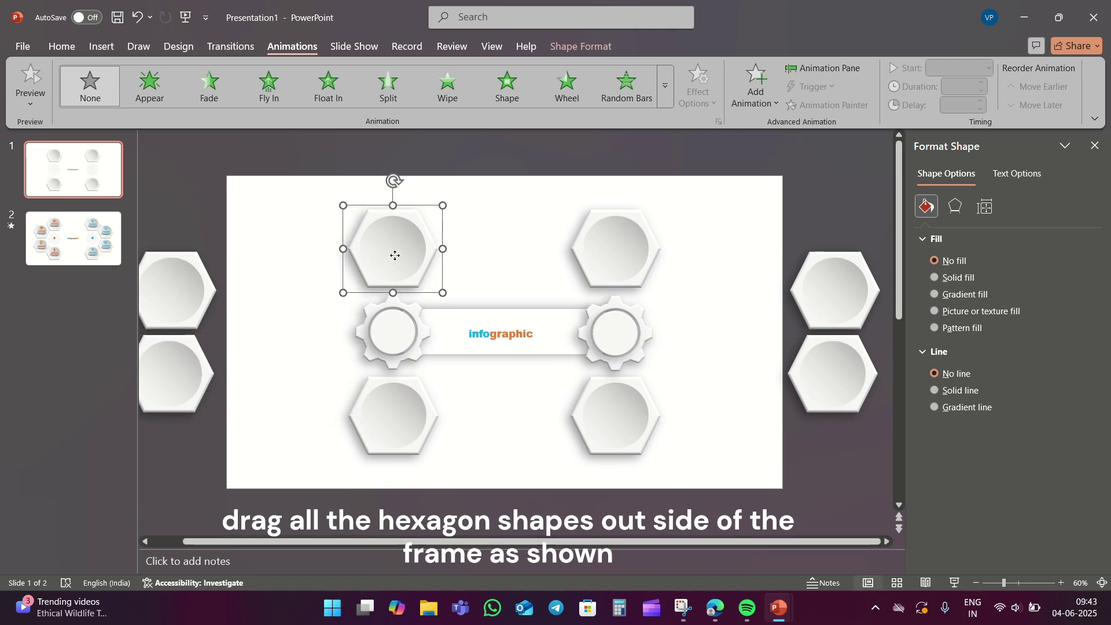
left_click_drag(395, 256, 181, 171)
Step: Zoom out and move the remaining upper-right, lower-right and lower-left hexagons off the slide
left_click(996, 584)
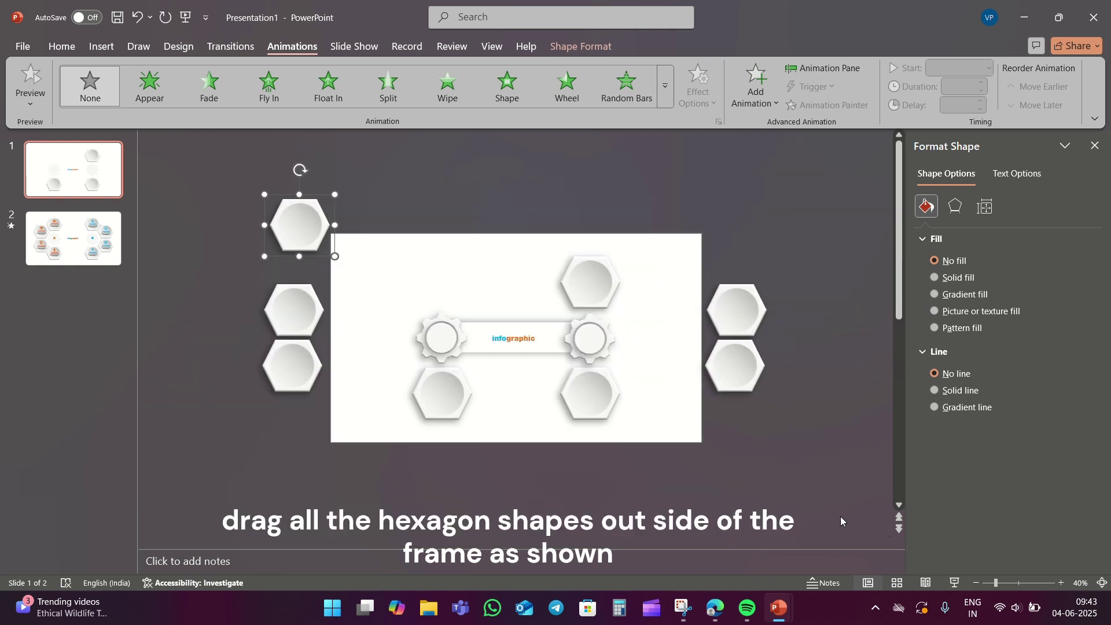
left_click_drag(581, 266, 741, 227)
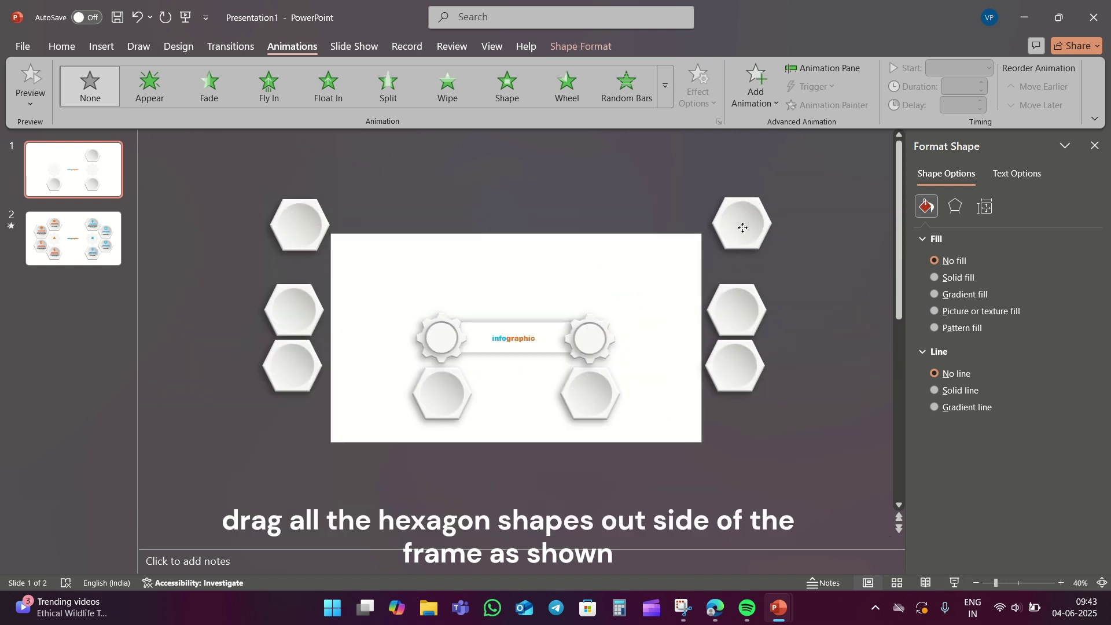
left_click_drag(589, 405, 701, 476)
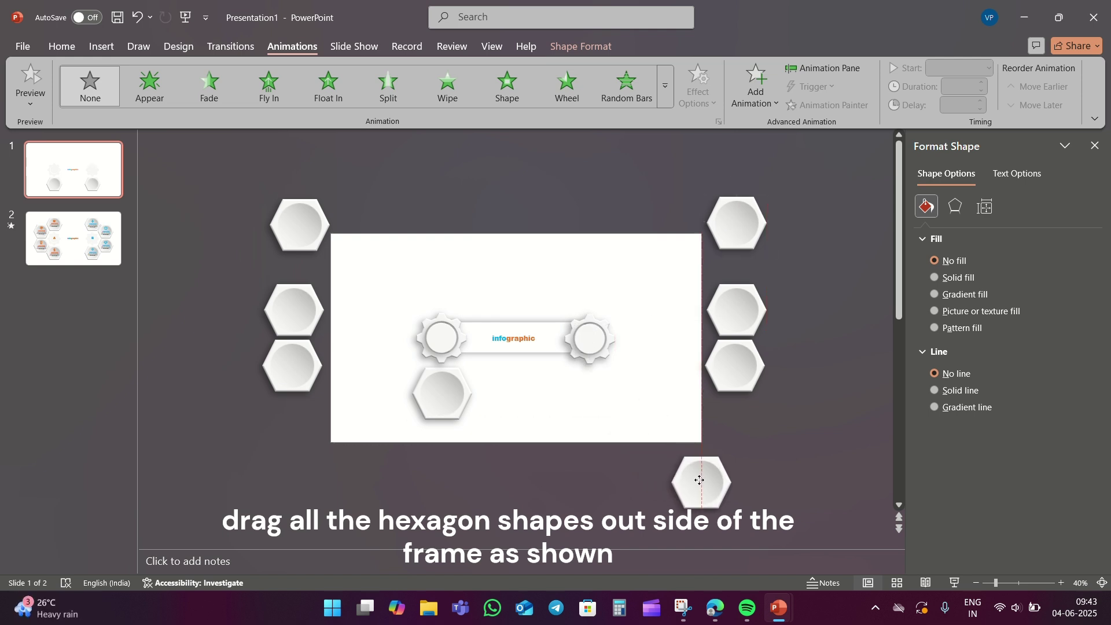
left_click(437, 396)
mouse_move(436, 396)
left_mouse_down()
mouse_move(306, 477)
mouse_move(316, 476)
left_mouse_up()
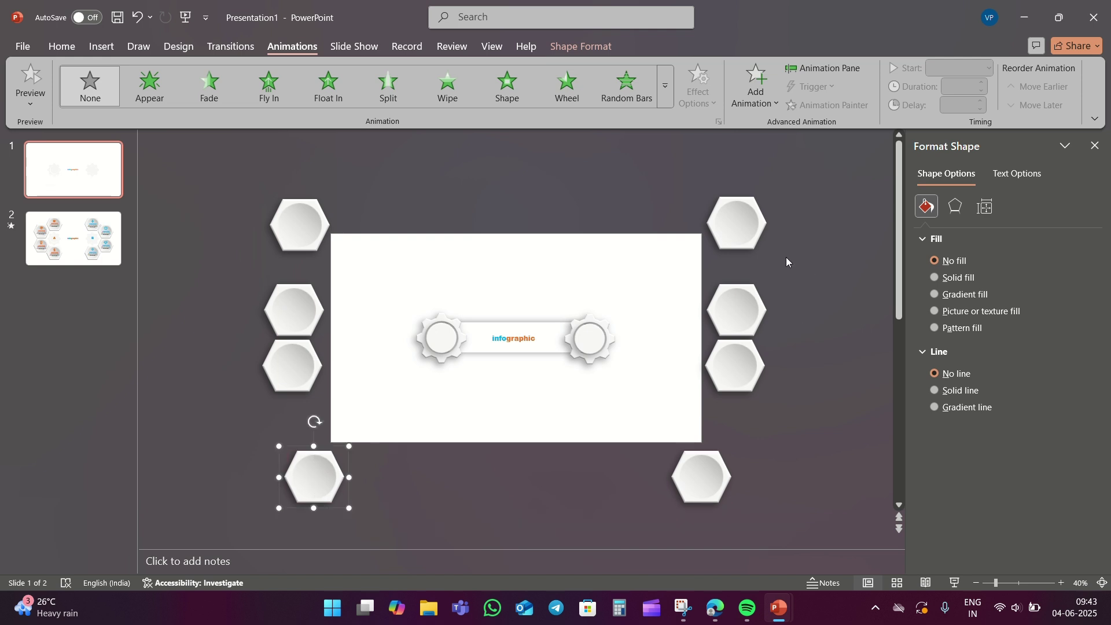
left_click(786, 257)
left_click_drag(994, 584, 1008, 585)
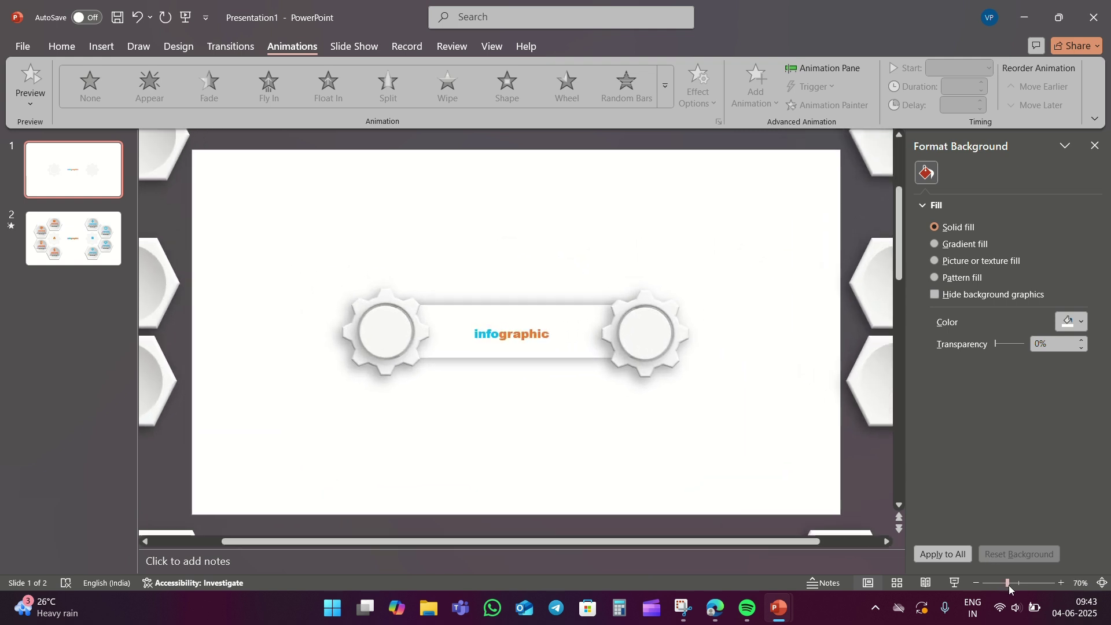
Step: Stack both gears on slide 1 using Align Center
left_click(402, 335)
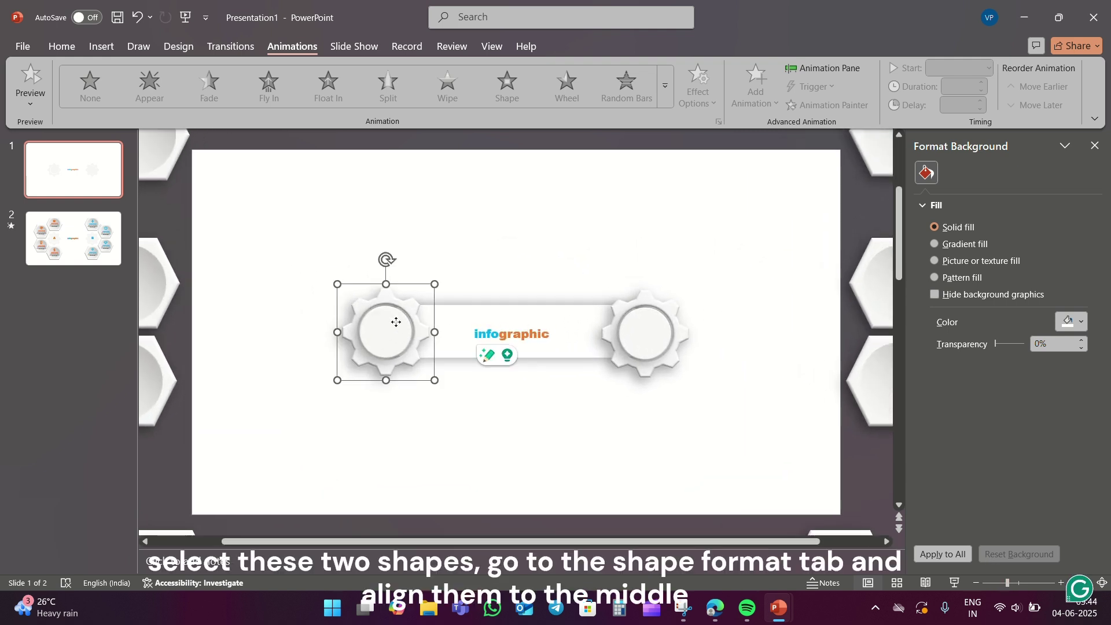
left_click(662, 334, "shift")
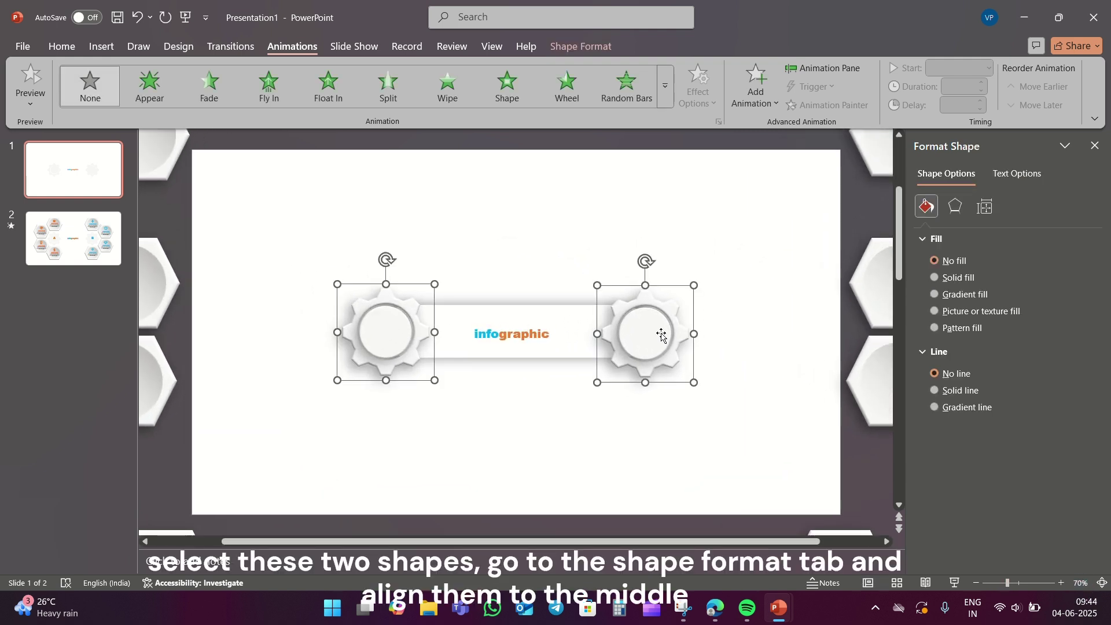
left_click(595, 54)
left_click(882, 68)
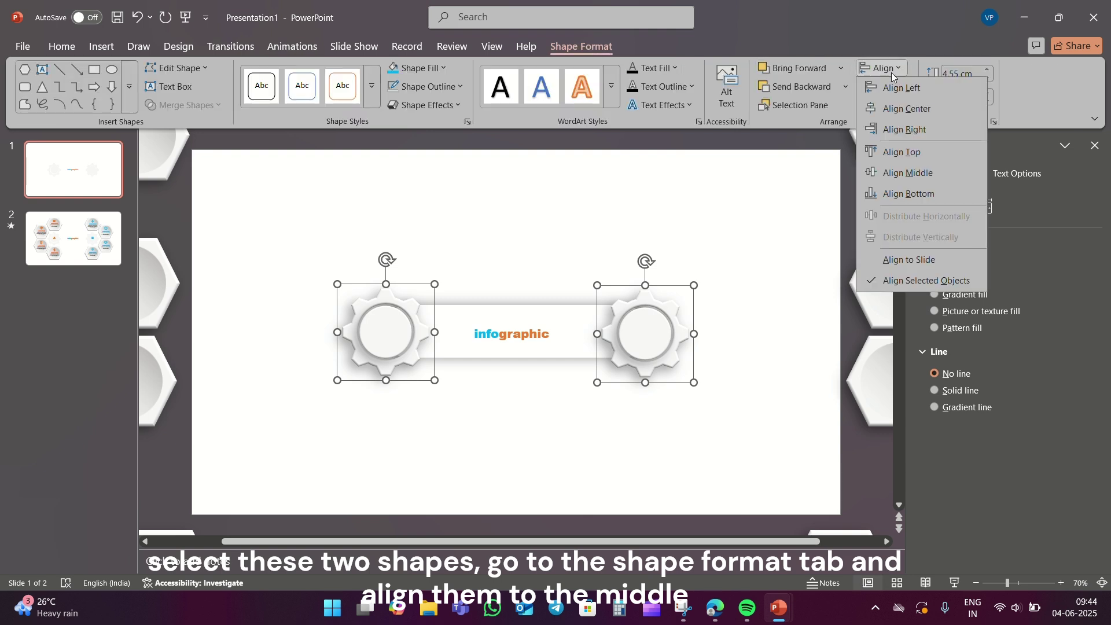
left_click(880, 109)
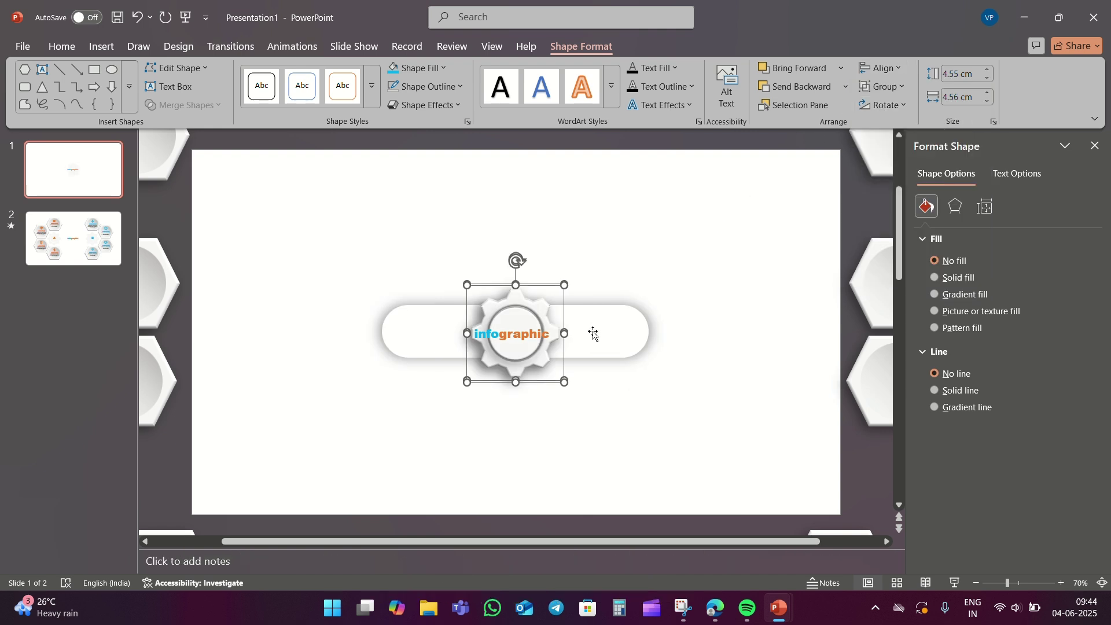
Step: Shrink the banner behind the gear to a 2.74 cm square, then select the infographic heading
left_click(594, 332)
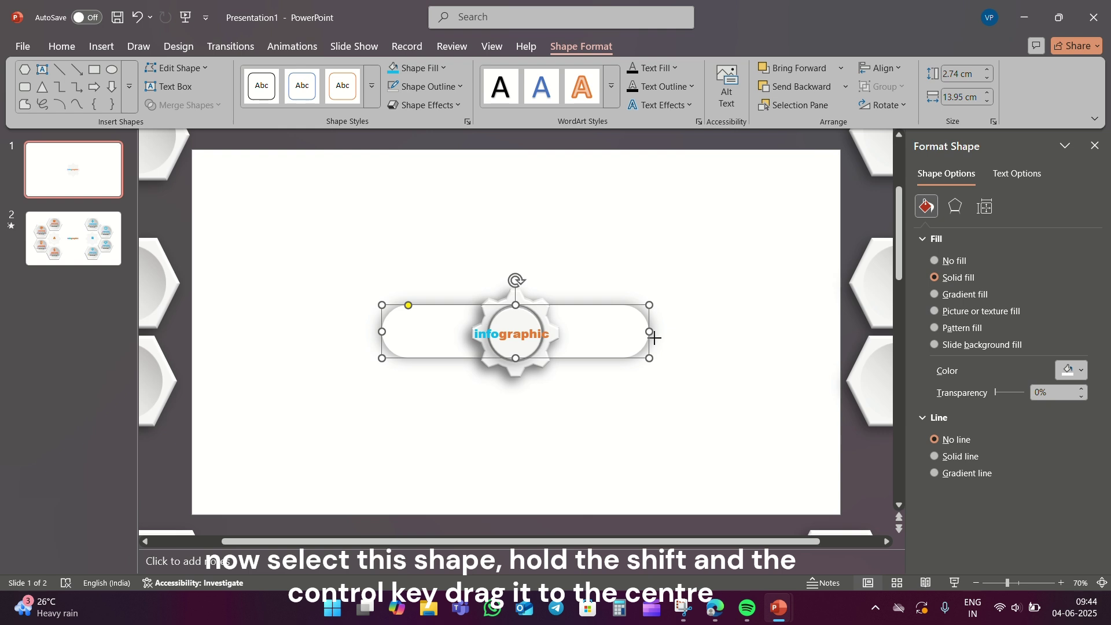
left_click_drag(647, 330, 538, 330)
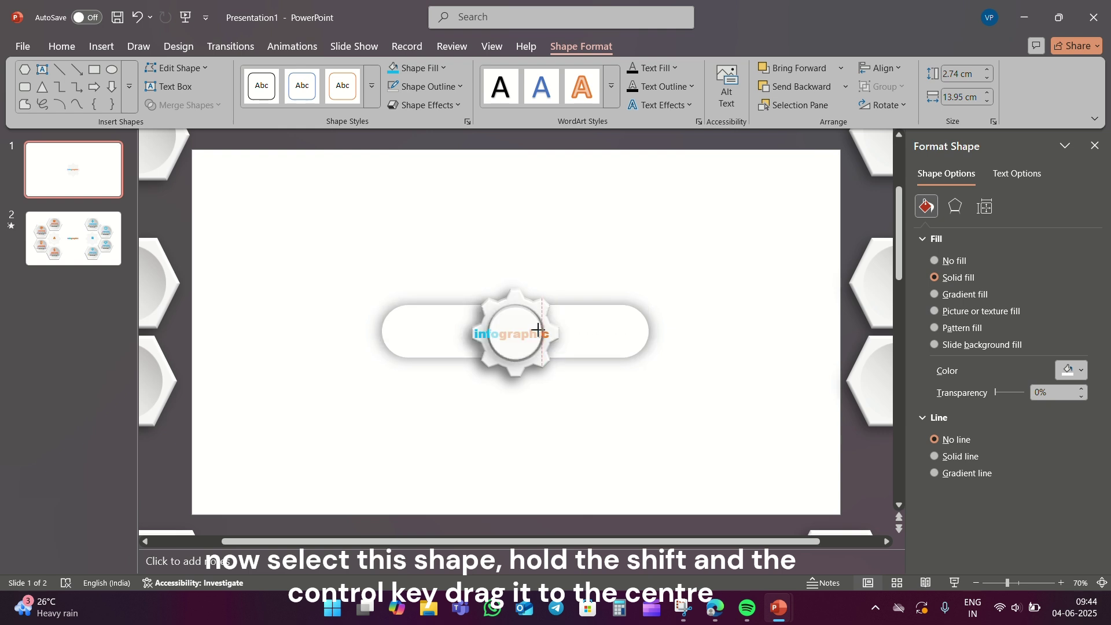
key("ctrl+z")
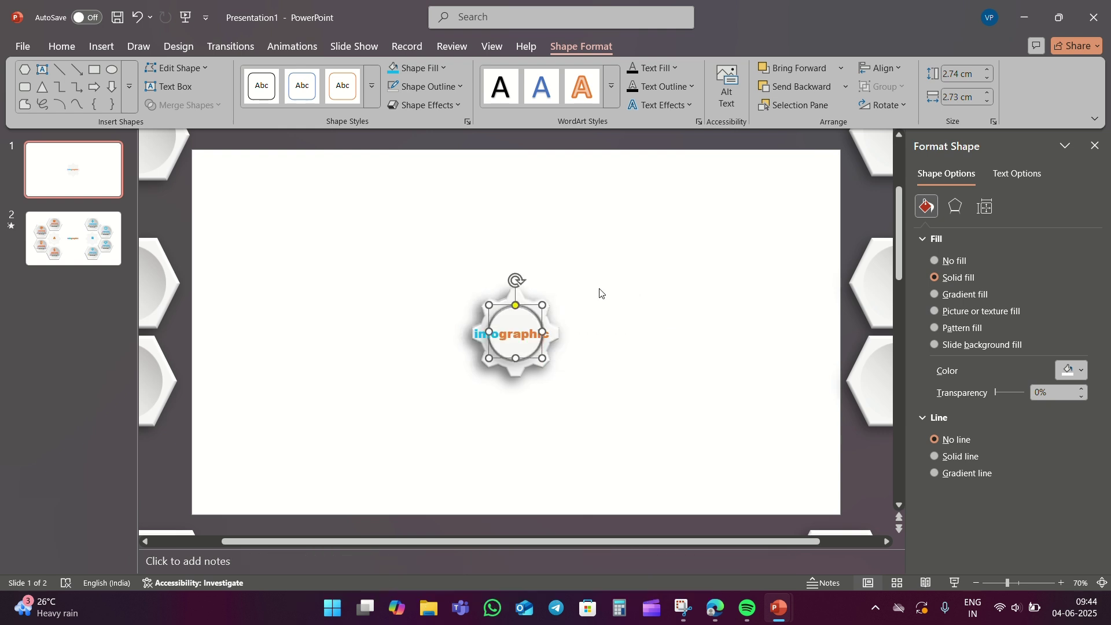
left_click(599, 293)
left_click(517, 324)
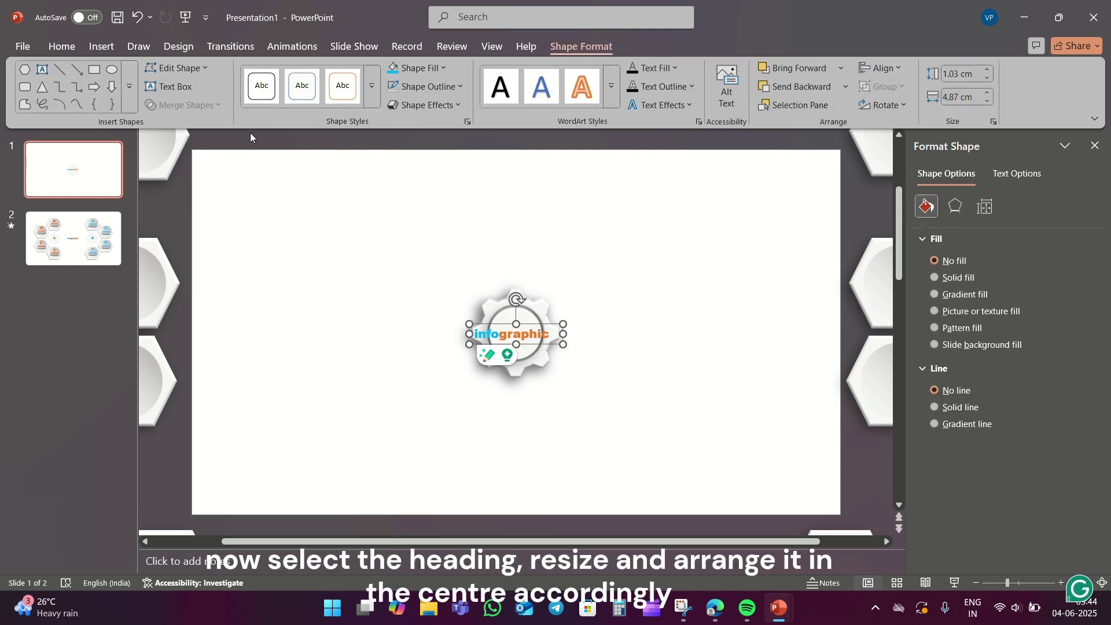
Step: Reduce the infographic heading to 11 pt, centre it inside the gear, then show slide 2
left_click(62, 47)
left_click(377, 73)
left_click(378, 73)
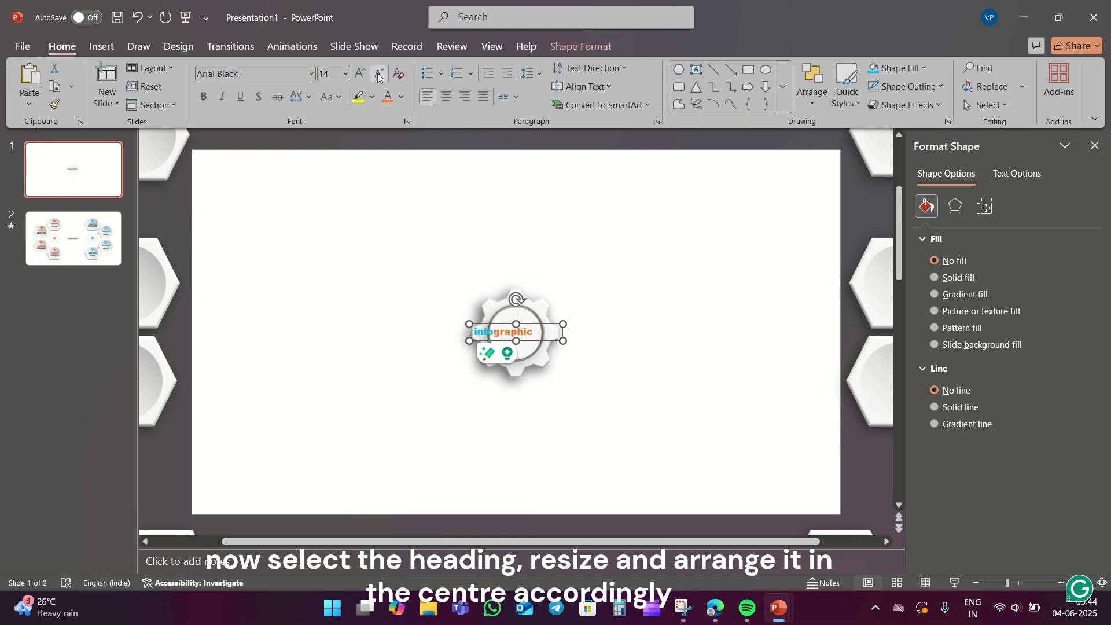
left_click(377, 73)
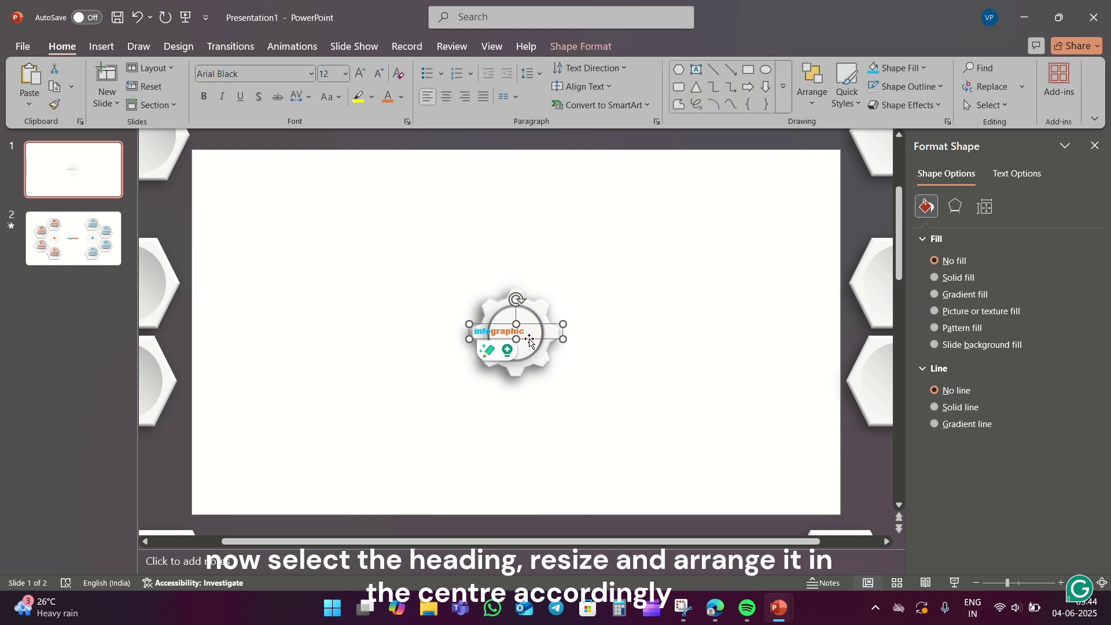
left_click_drag(530, 341, 545, 344)
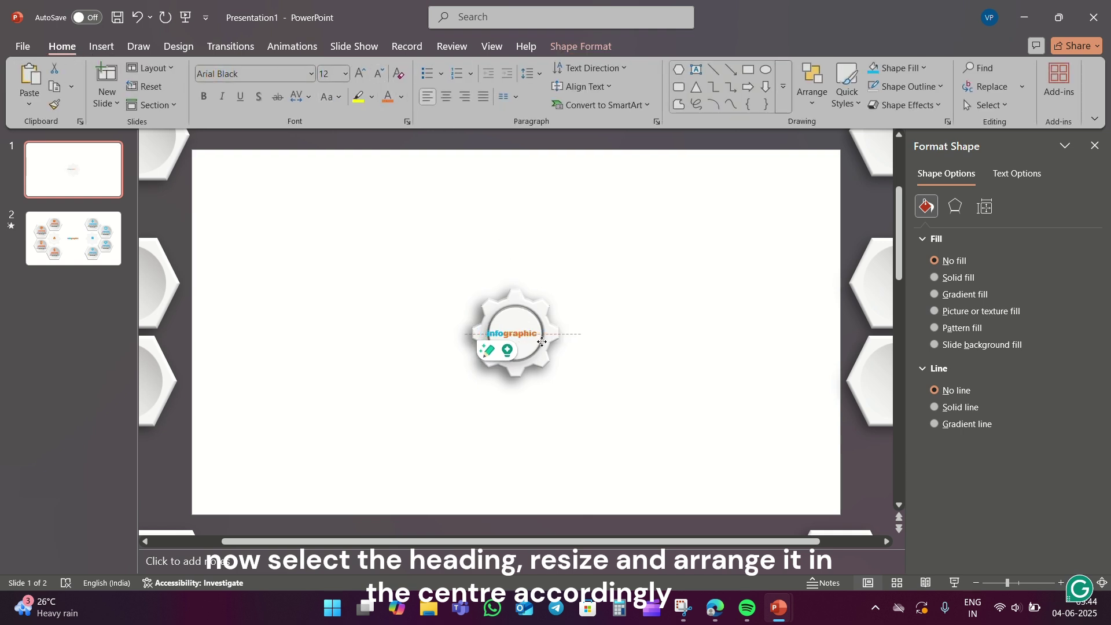
left_click(379, 76)
left_click_drag(555, 342, 557, 342)
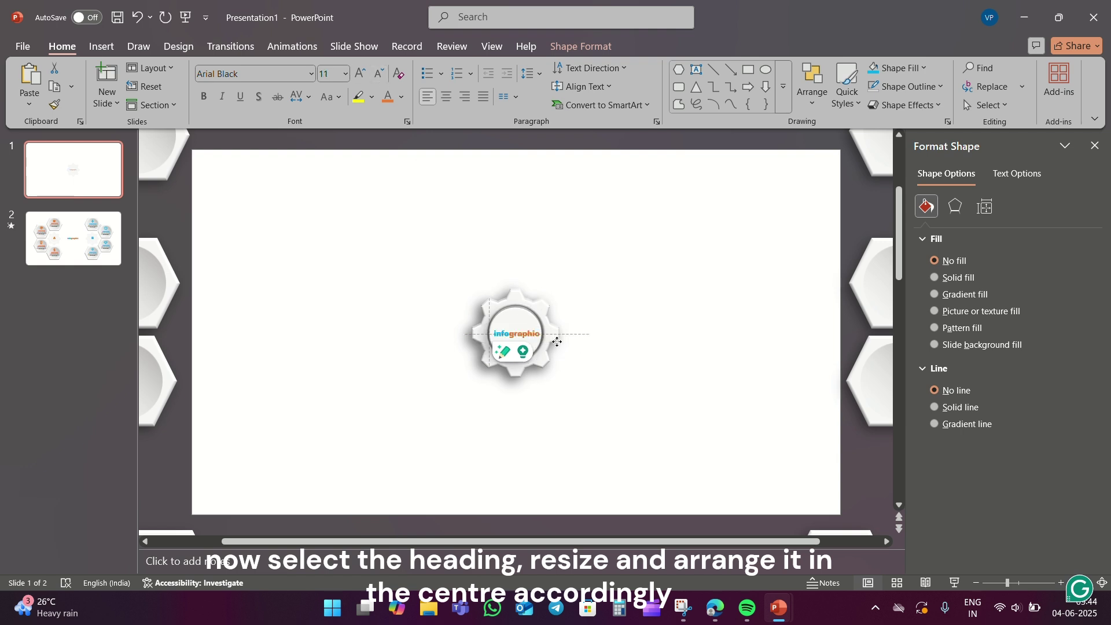
left_click(650, 251)
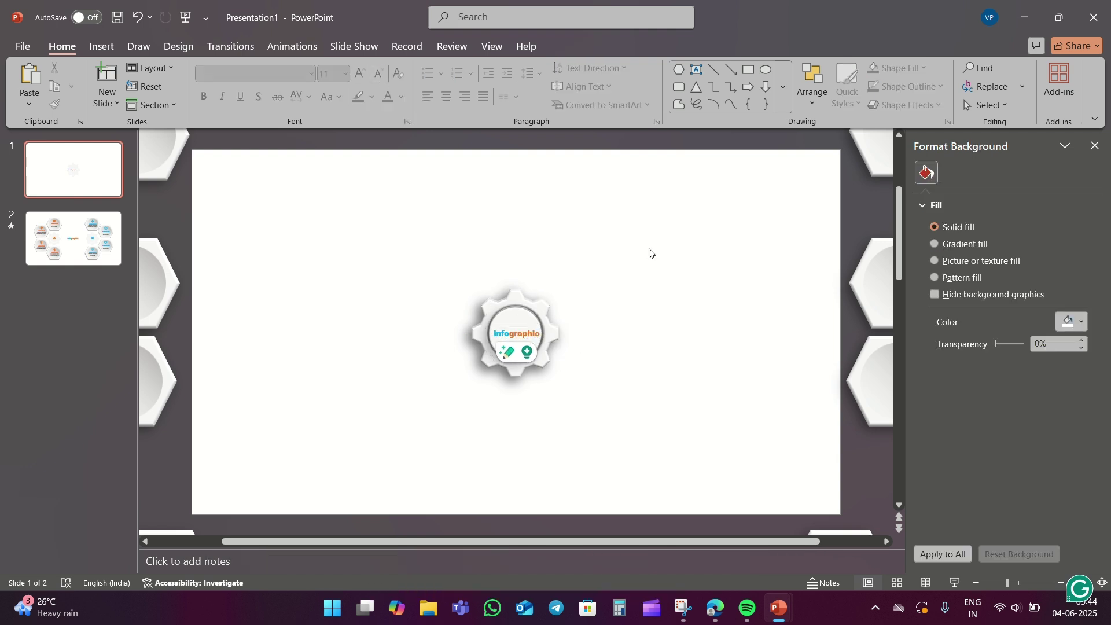
left_click(57, 258)
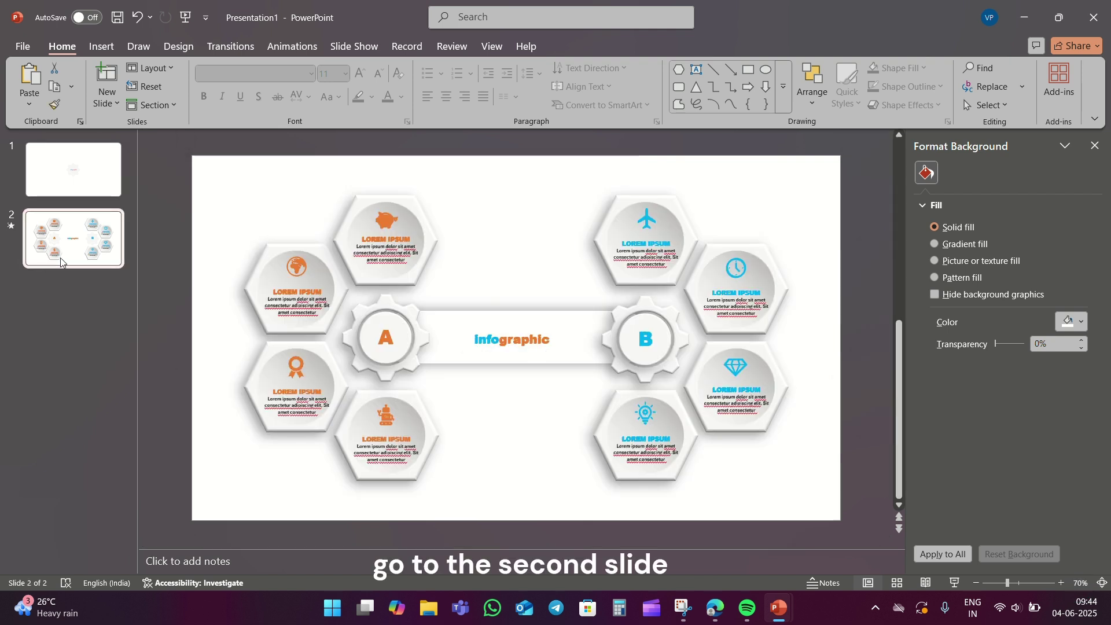
Step: On slide 2, rotate gear A slightly left and gear B slightly right
left_click(387, 302)
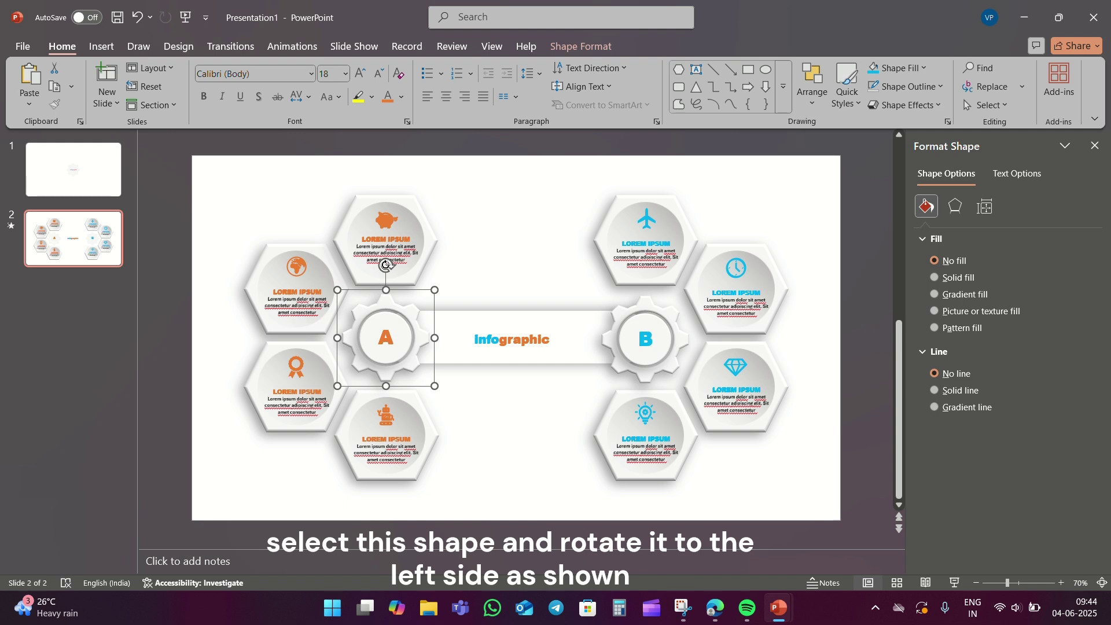
left_click_drag(386, 265, 350, 285)
left_click_drag(369, 386, 386, 382)
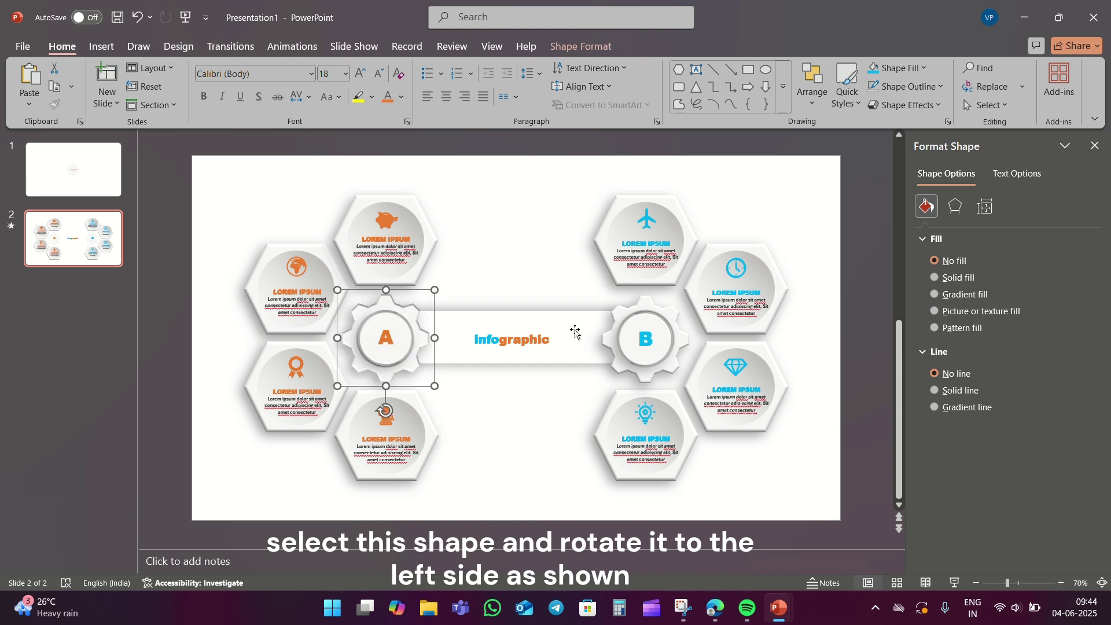
left_click(641, 315)
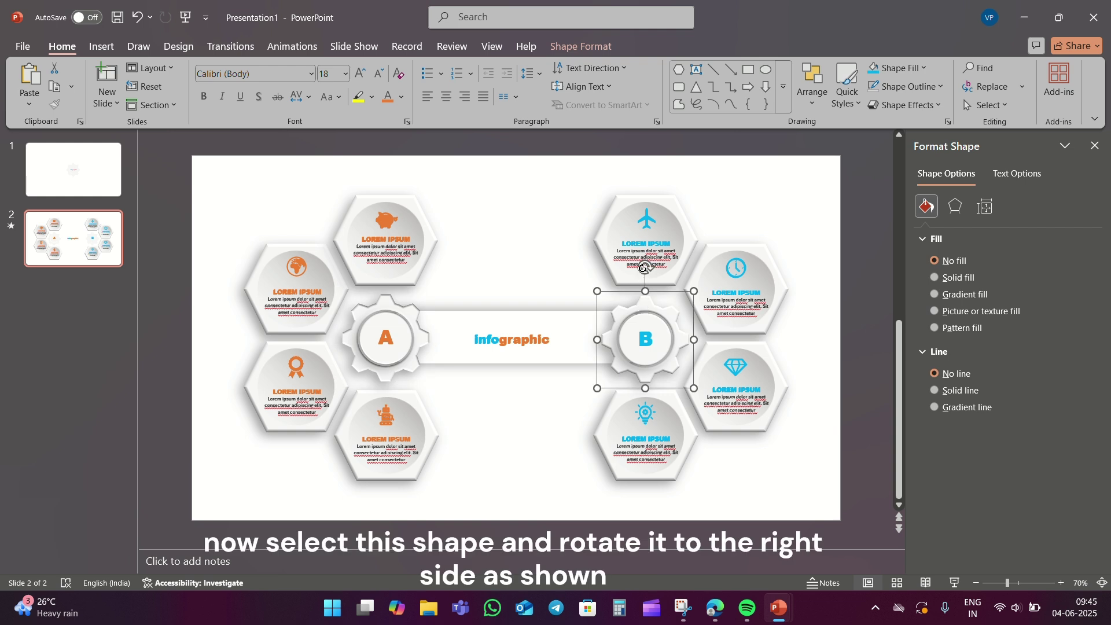
left_click_drag(644, 267, 675, 289)
mouse_move(678, 355)
left_mouse_down()
mouse_move(654, 373)
mouse_move(668, 376)
left_mouse_up()
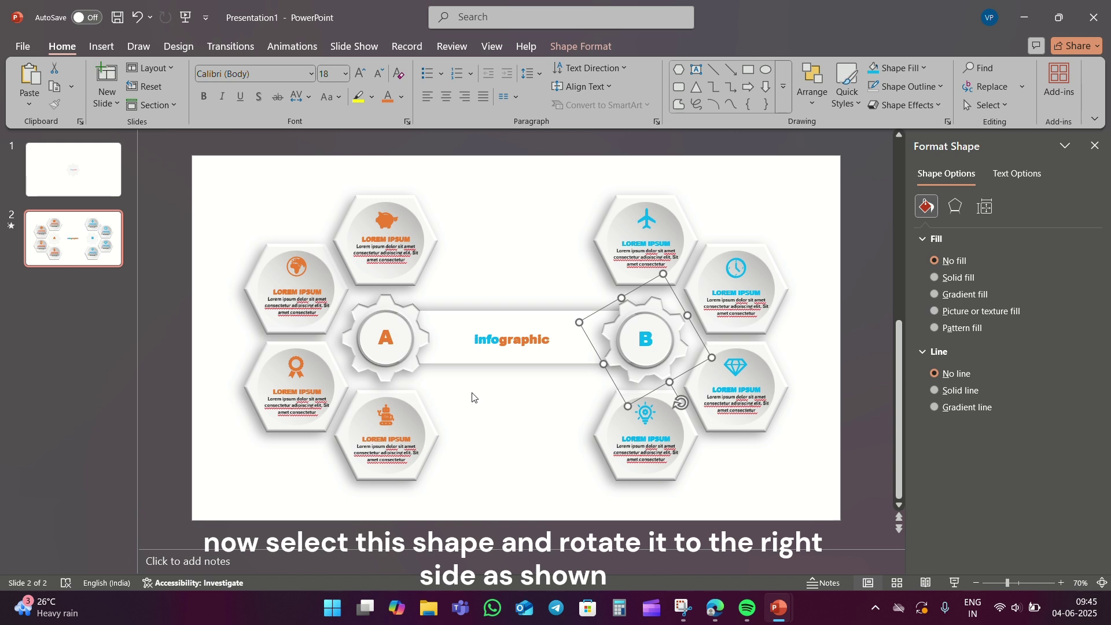
left_click(472, 397)
Step: Select slides 1 and 2 together and apply the Morph transition with 02.00 duration
left_click(73, 170)
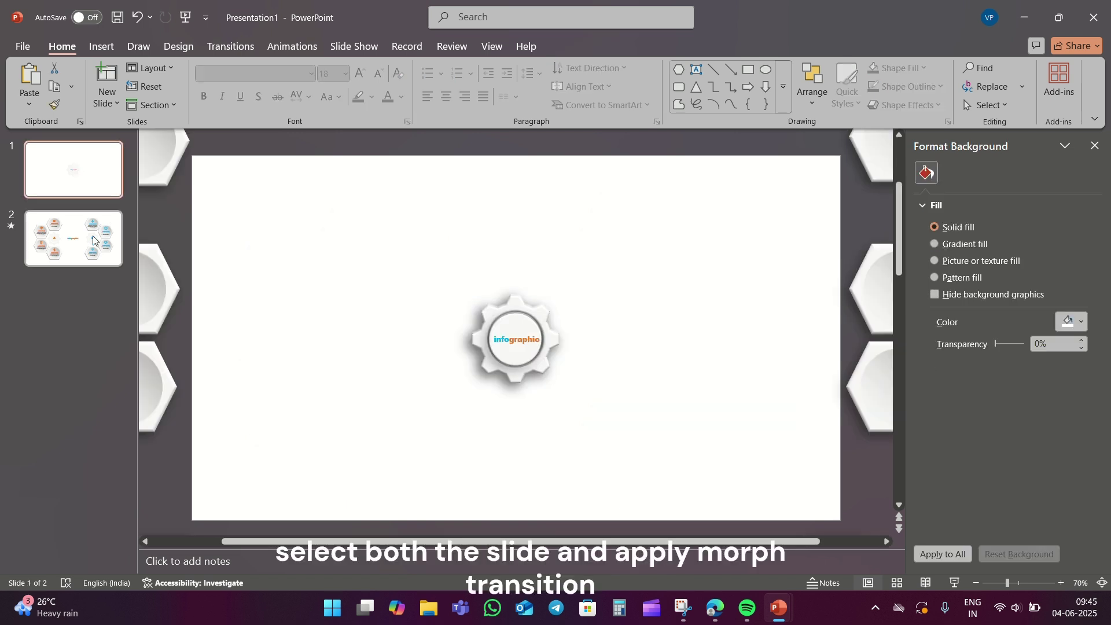
left_click(92, 243, "shift")
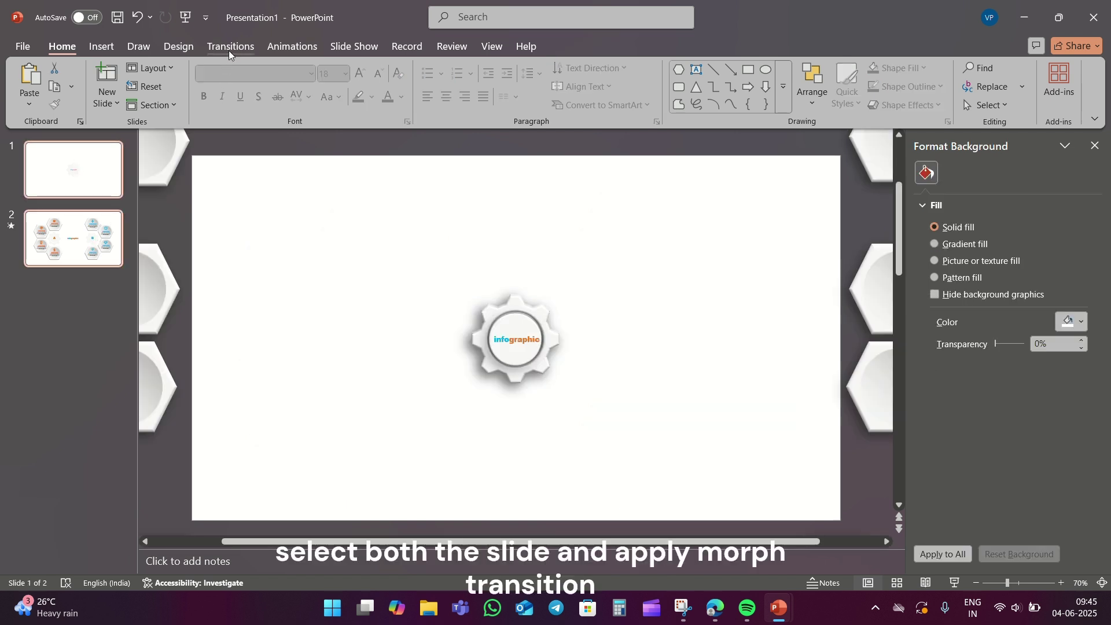
left_click(229, 49)
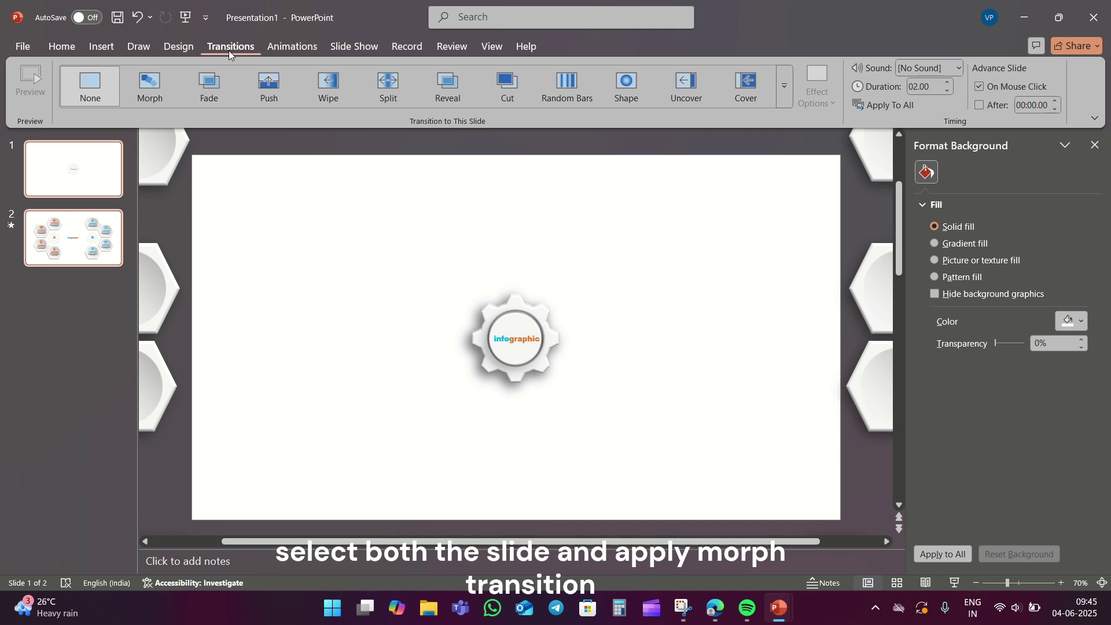
left_click(161, 89)
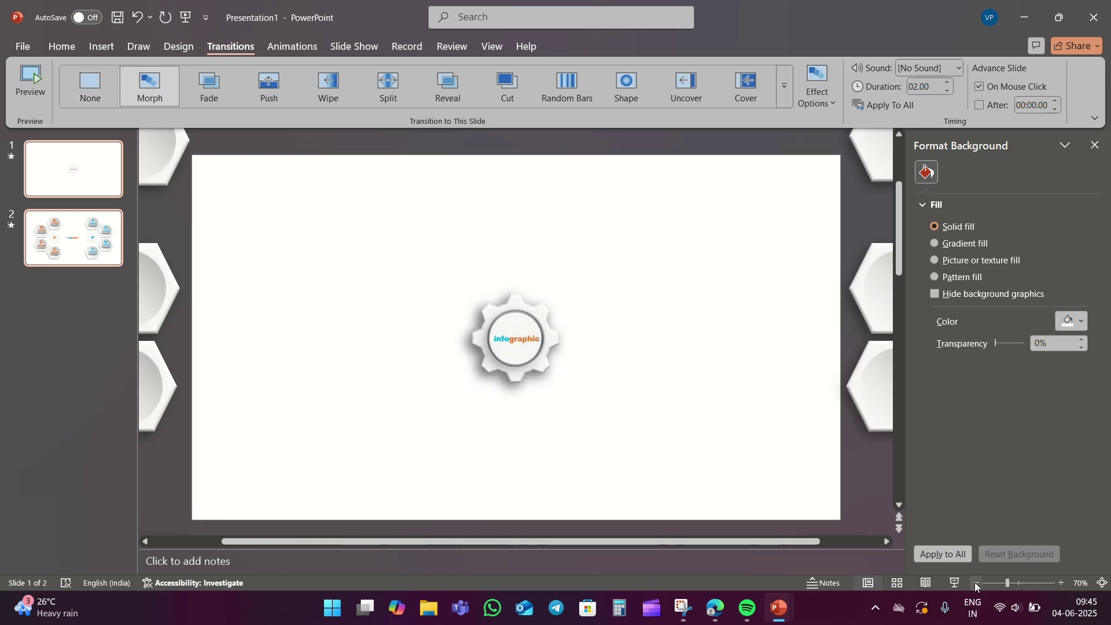
Step: Run the slide show from slide 1 and advance to slide 2 to watch the morph
left_click(955, 583)
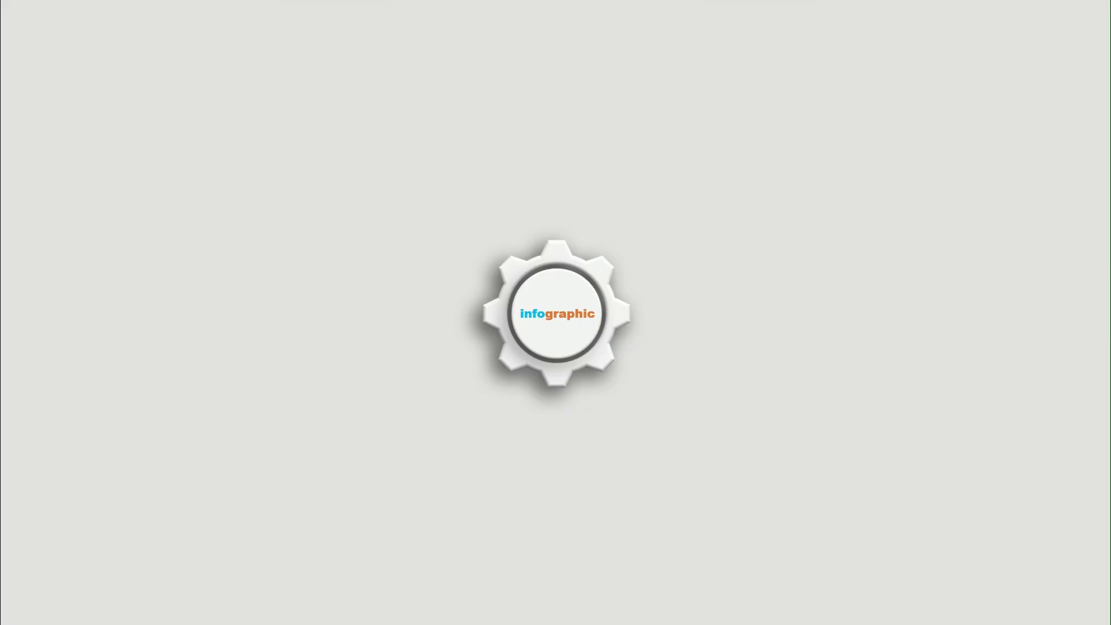
key("Right")
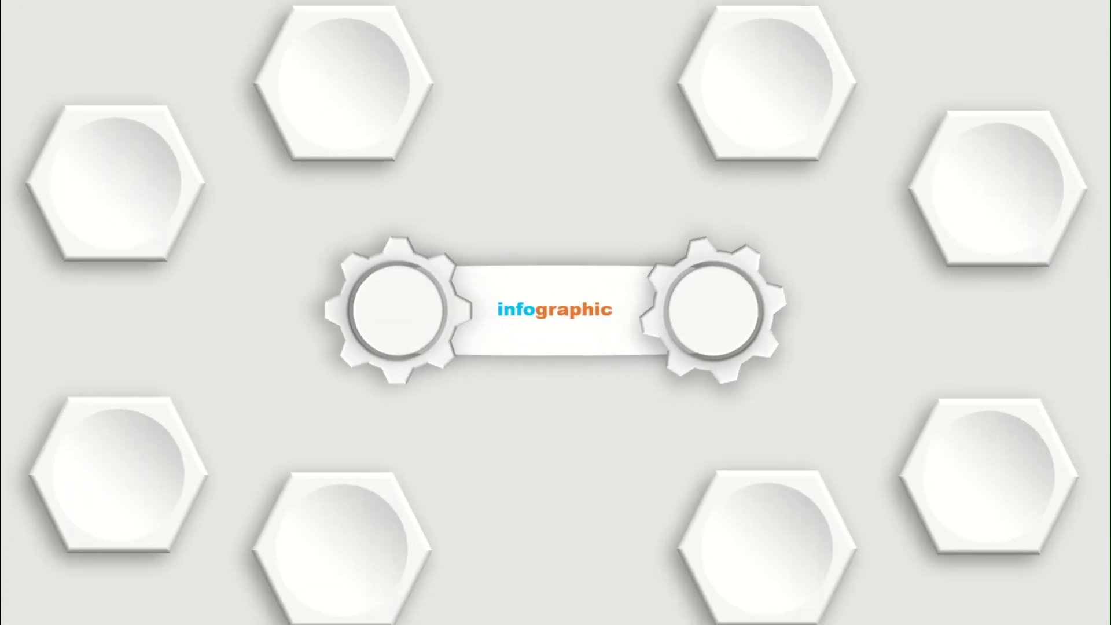